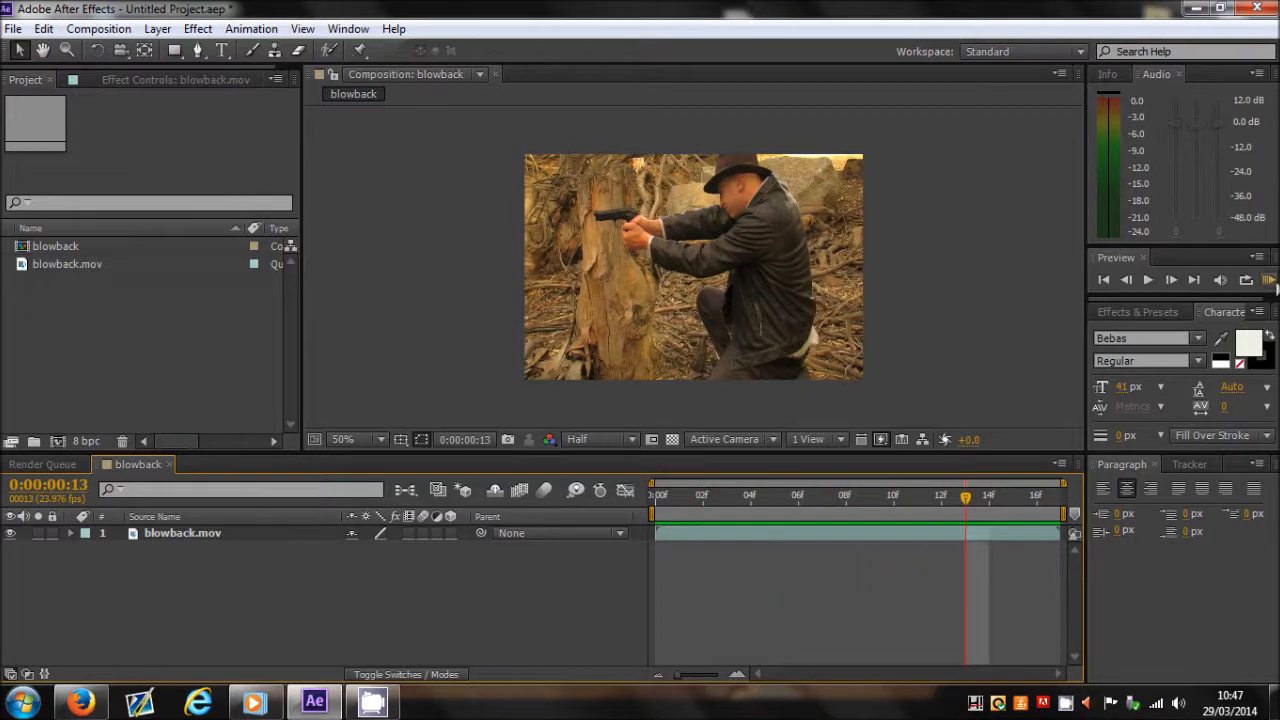
Preview the blowback composition and return the playhead to the first frame.
{"action": "left_click", "coordinate": [1270, 281]}
{"action": "left_click", "coordinate": [493, 168]}
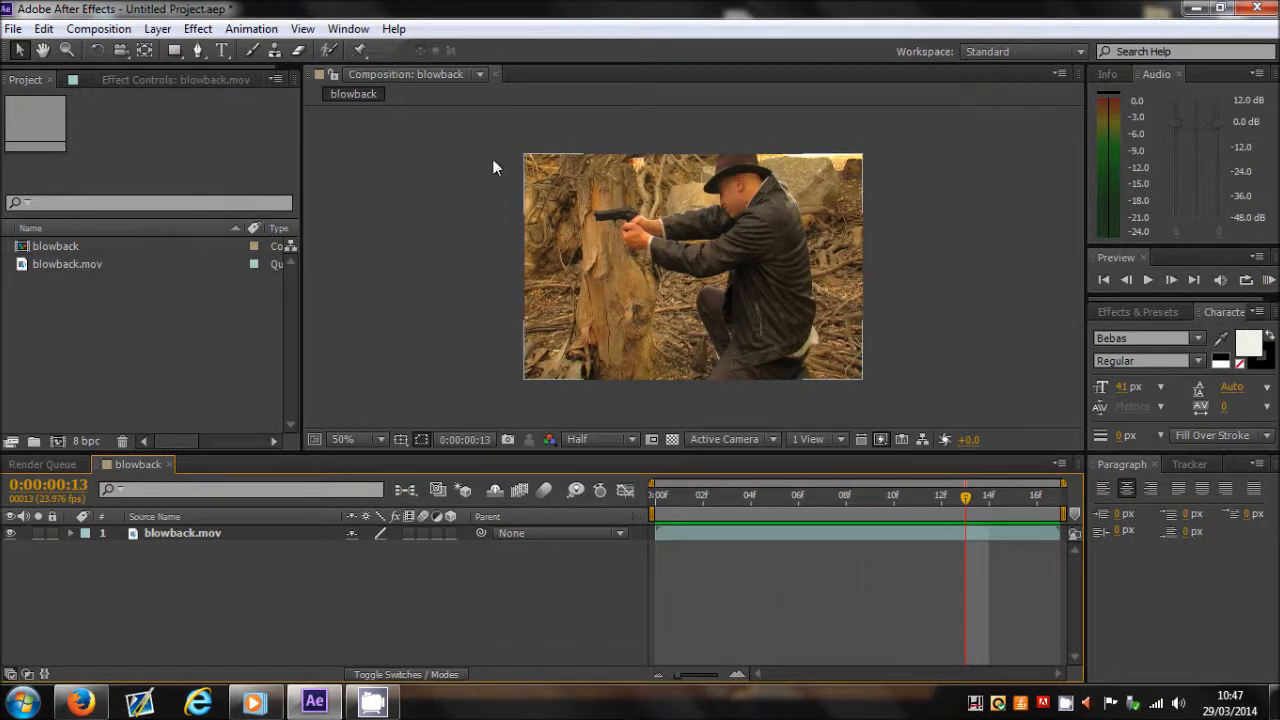
{"action": "left_click", "coordinate": [1270, 281]}
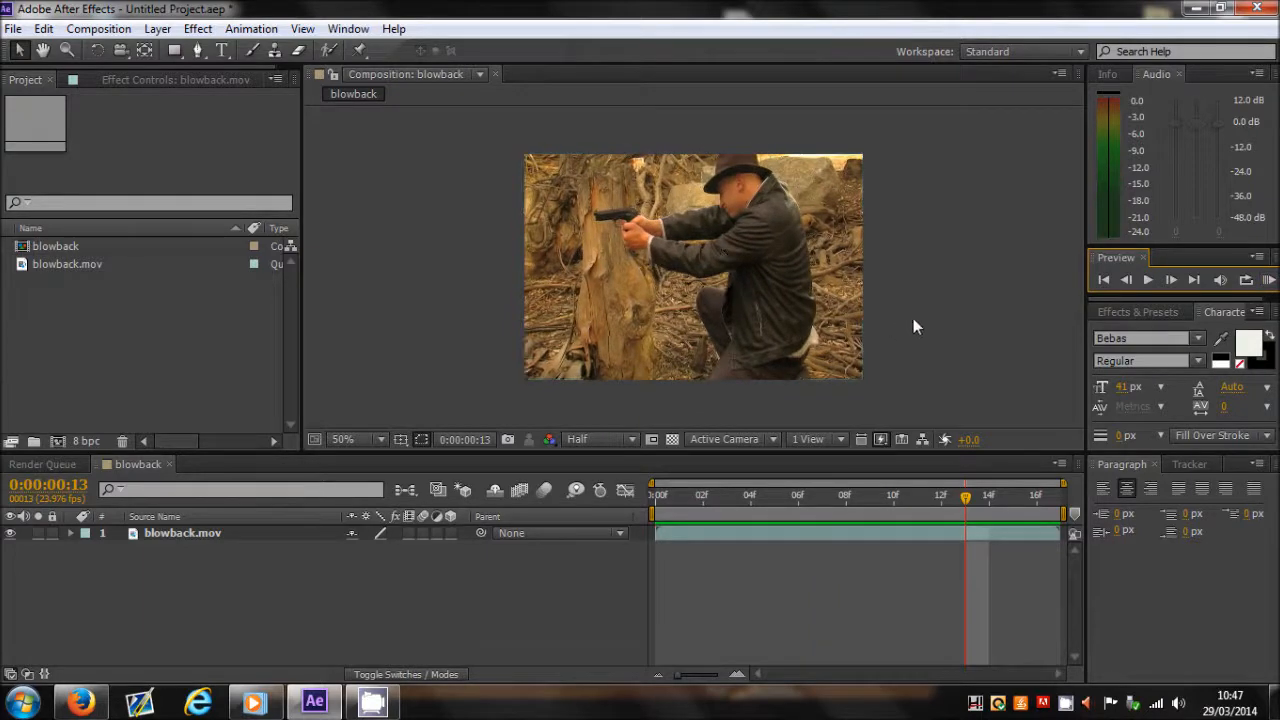
{"action": "left_click", "coordinate": [913, 350]}
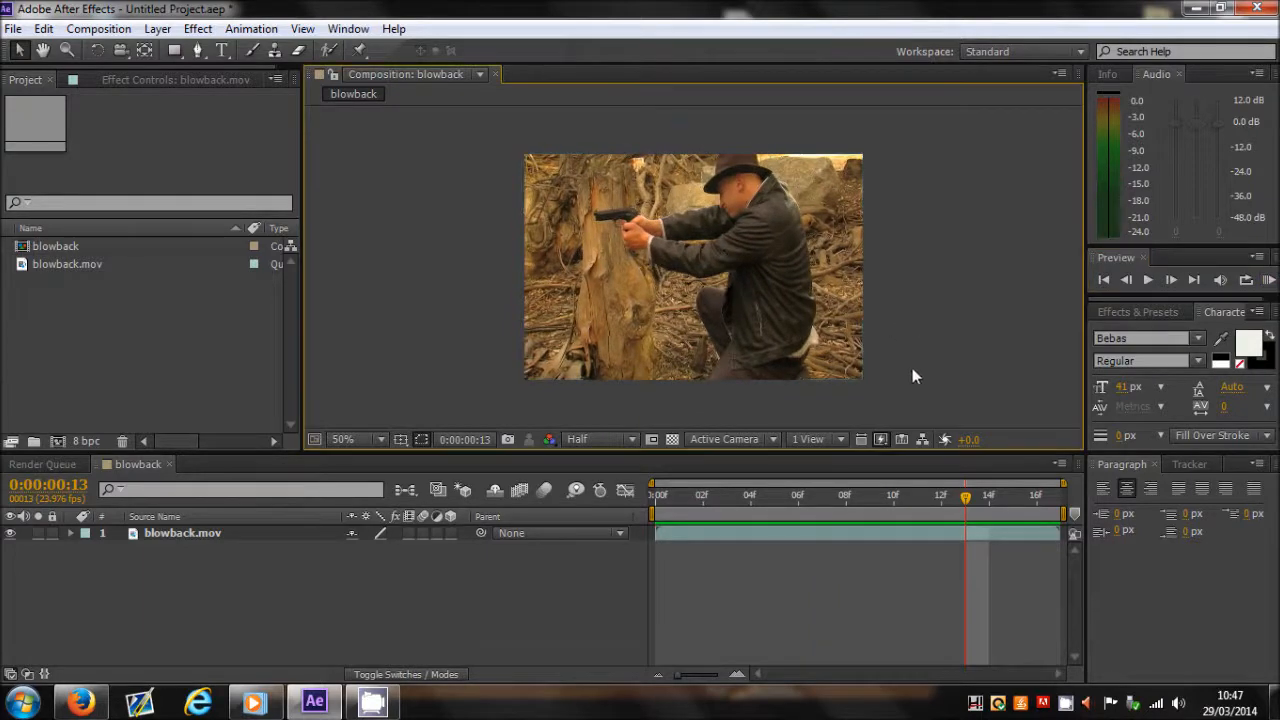
{"action": "left_click", "coordinate": [656, 500]}
Open the Import File dialog to bring new footage into the project.
{"action": "right_click", "coordinate": [125, 279]}
{"action": "left_click", "coordinate": [110, 304]}
{"action": "right_click", "coordinate": [115, 321]}
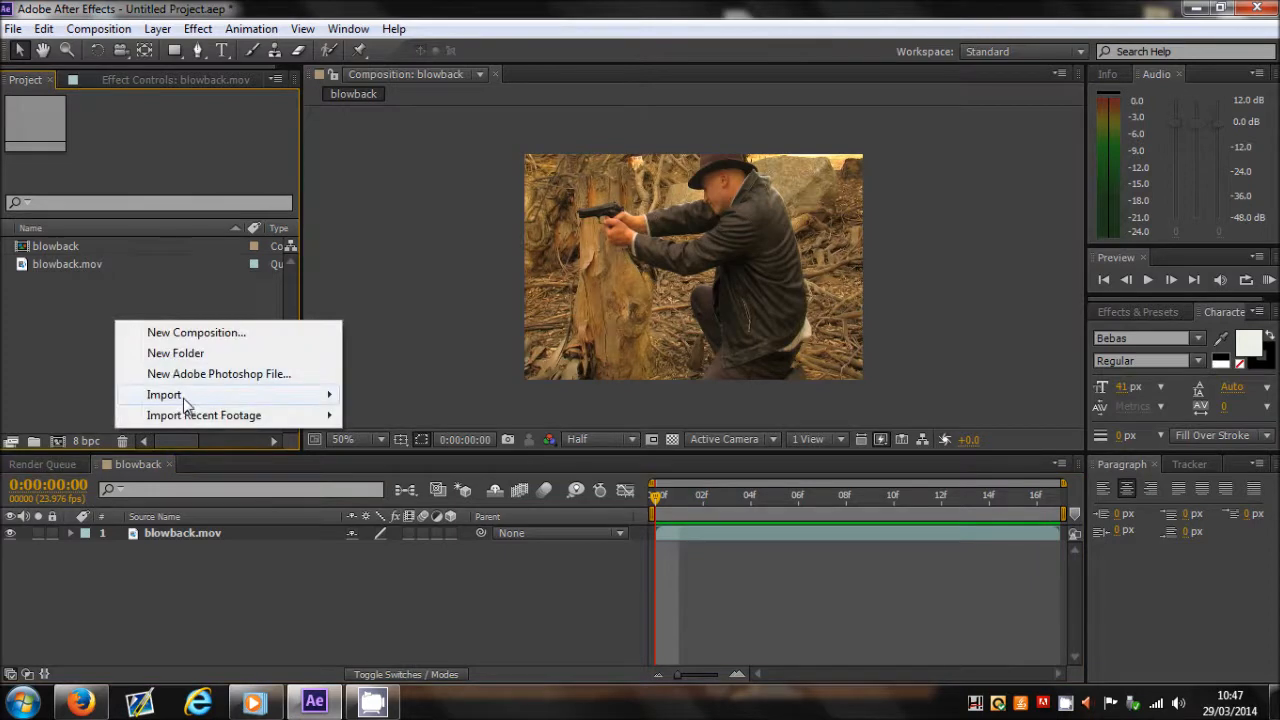
{"action": "left_click", "coordinate": [194, 397]}
{"action": "right_click", "coordinate": [193, 395]}
{"action": "mouse_move", "coordinate": [268, 469]}
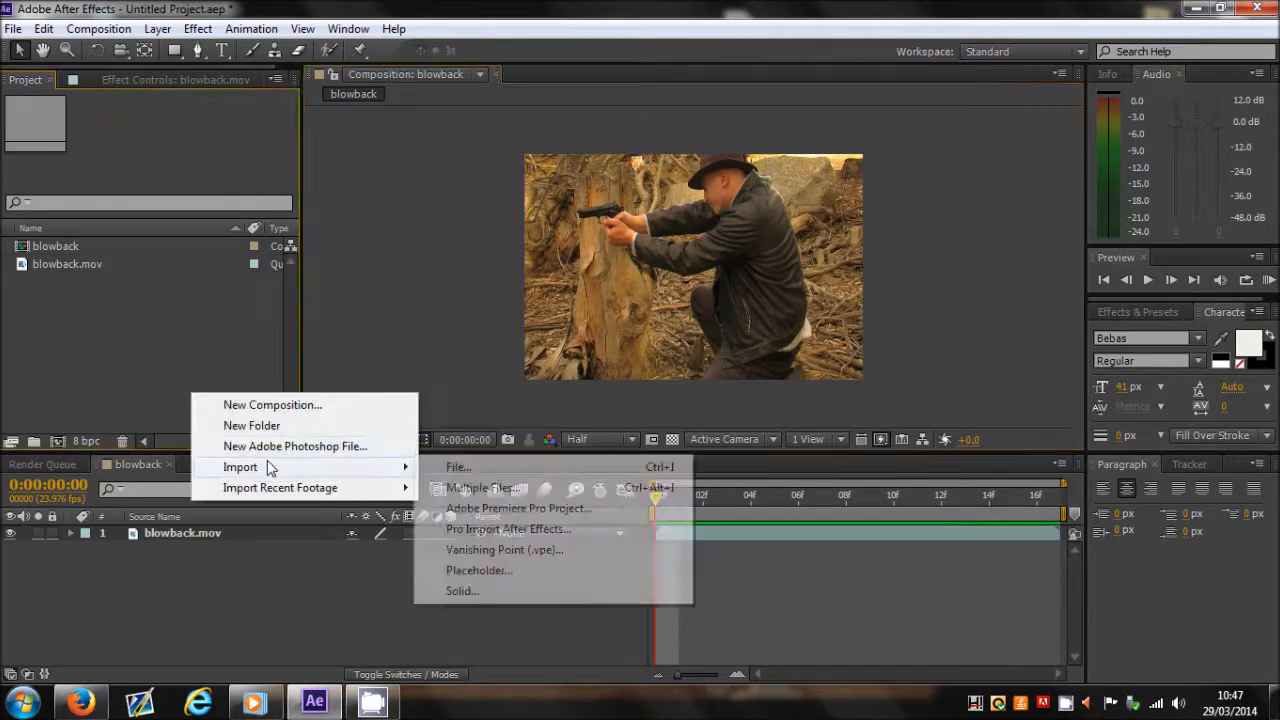
{"action": "right_click", "coordinate": [93, 353]}
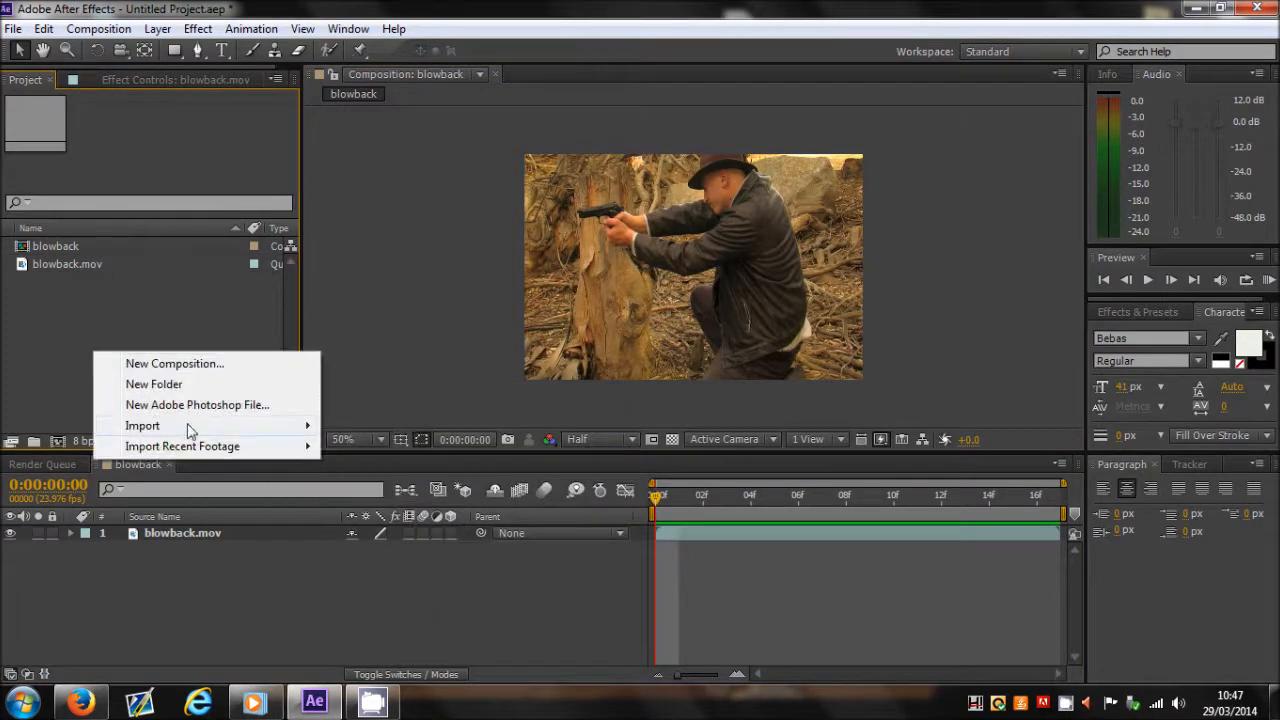
{"action": "mouse_move", "coordinate": [305, 426]}
{"action": "left_click", "coordinate": [372, 424]}
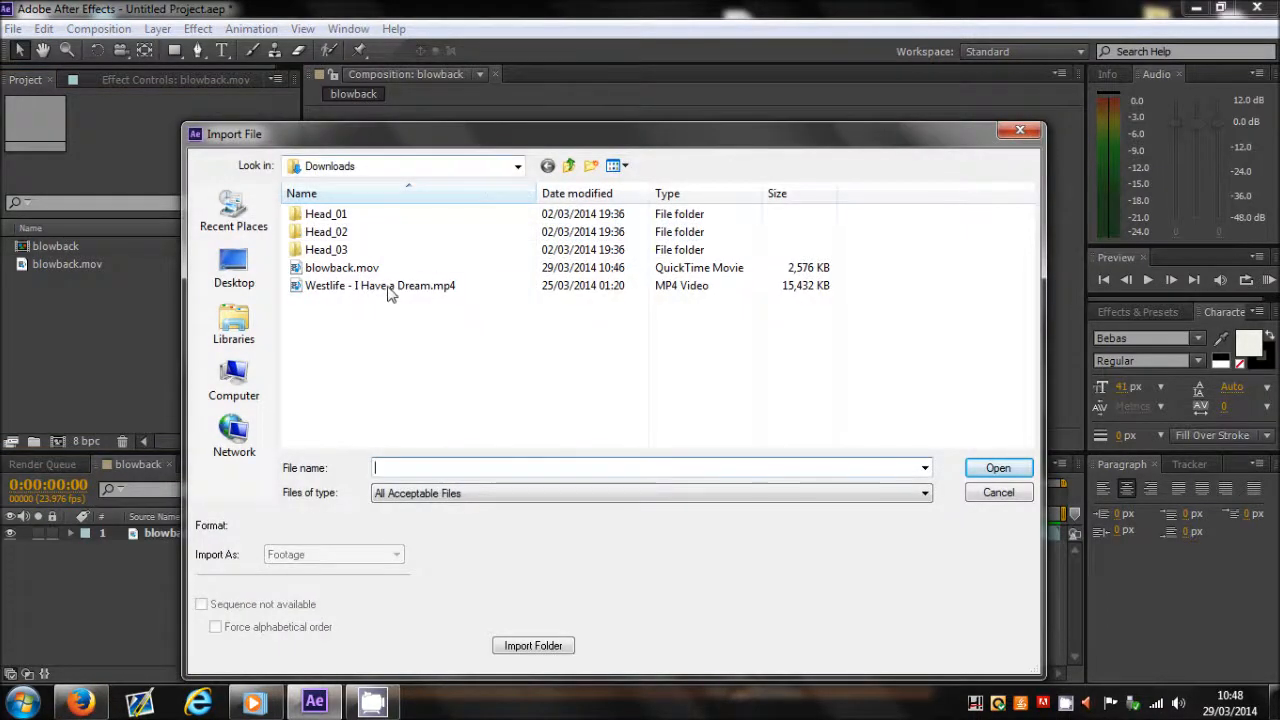
Browse through the Documents library and the Easy Editing folder to the Editing Extra Materials folder.
{"action": "left_click", "coordinate": [567, 165]}
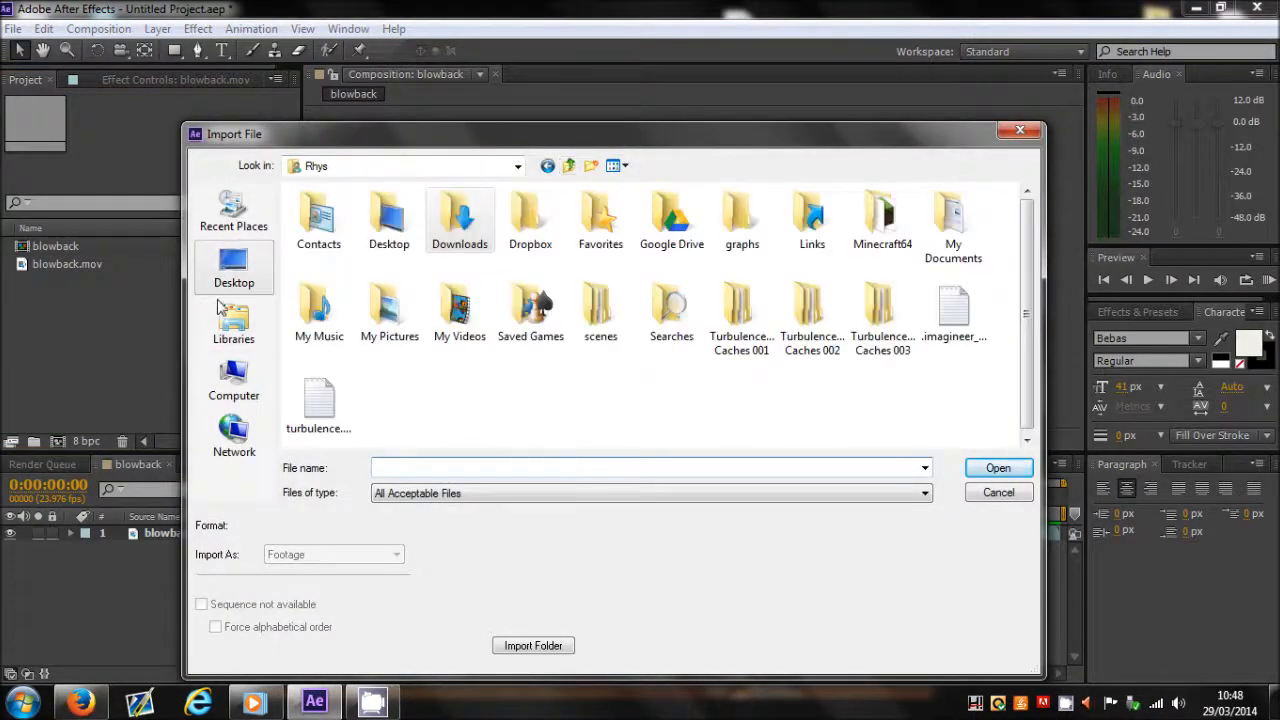
{"action": "left_click", "coordinate": [234, 325]}
{"action": "double_click", "coordinate": [368, 229]}
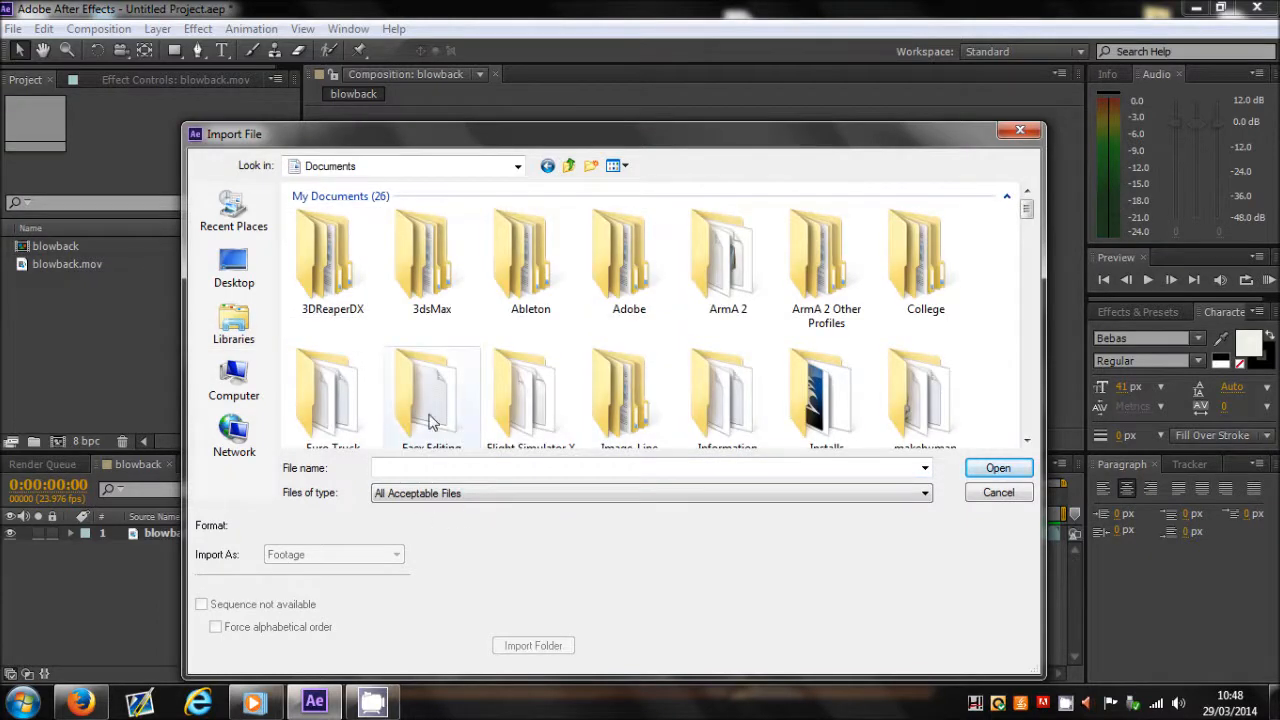
{"action": "double_click", "coordinate": [433, 395]}
{"action": "double_click", "coordinate": [826, 238]}
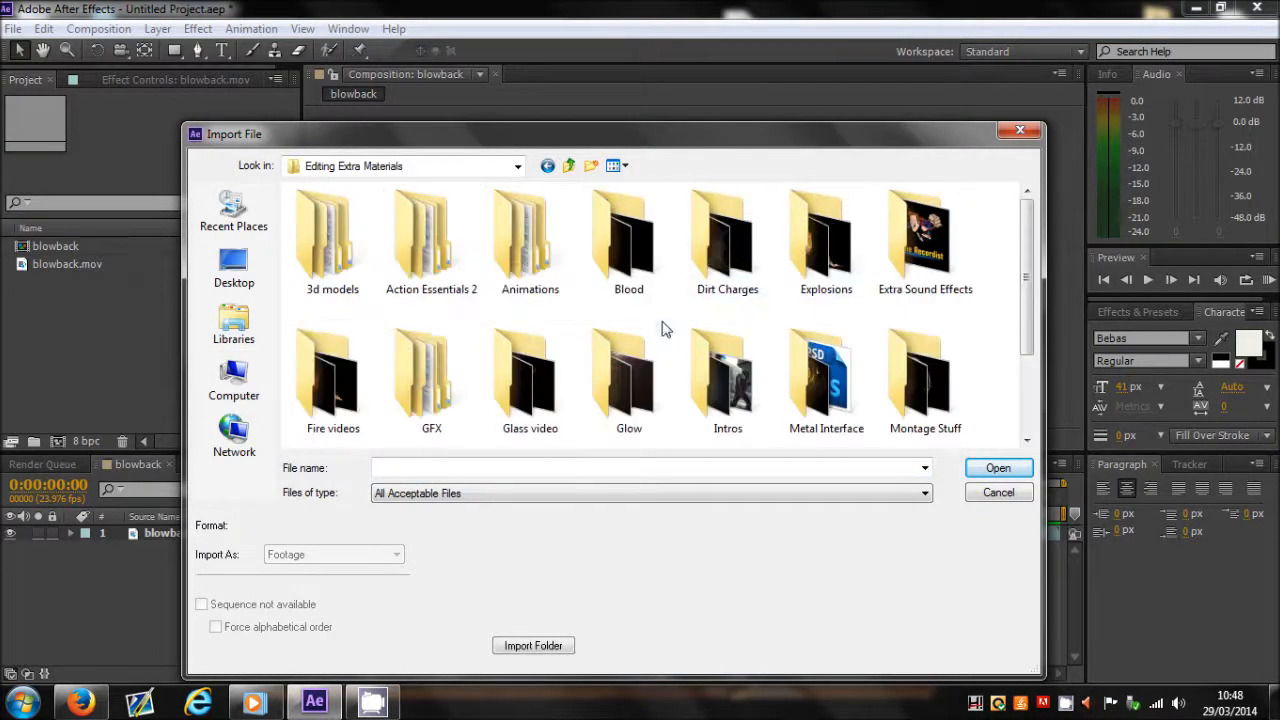
Check the Action_Essentials_720p and Video_Thumbnails folders in Action Essentials 2 for muzzle flash footage, and return to Editing Extra Materials.
{"action": "double_click", "coordinate": [438, 258]}
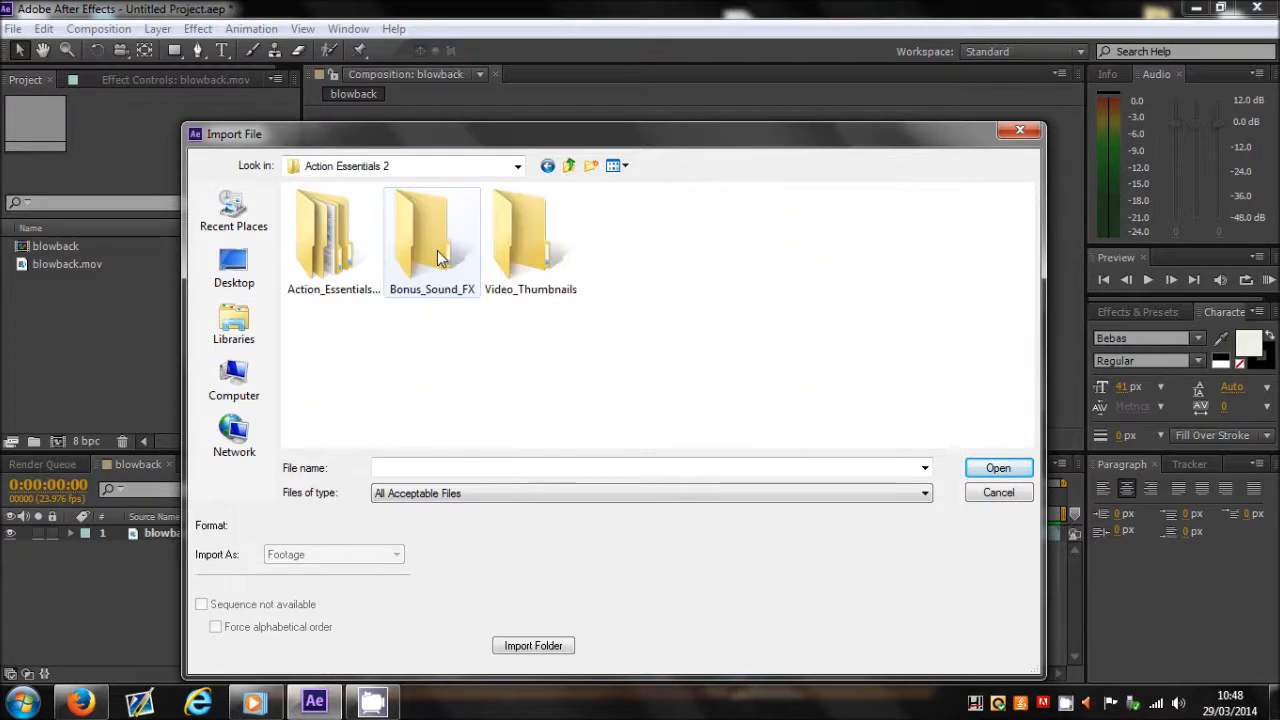
{"action": "double_click", "coordinate": [349, 258]}
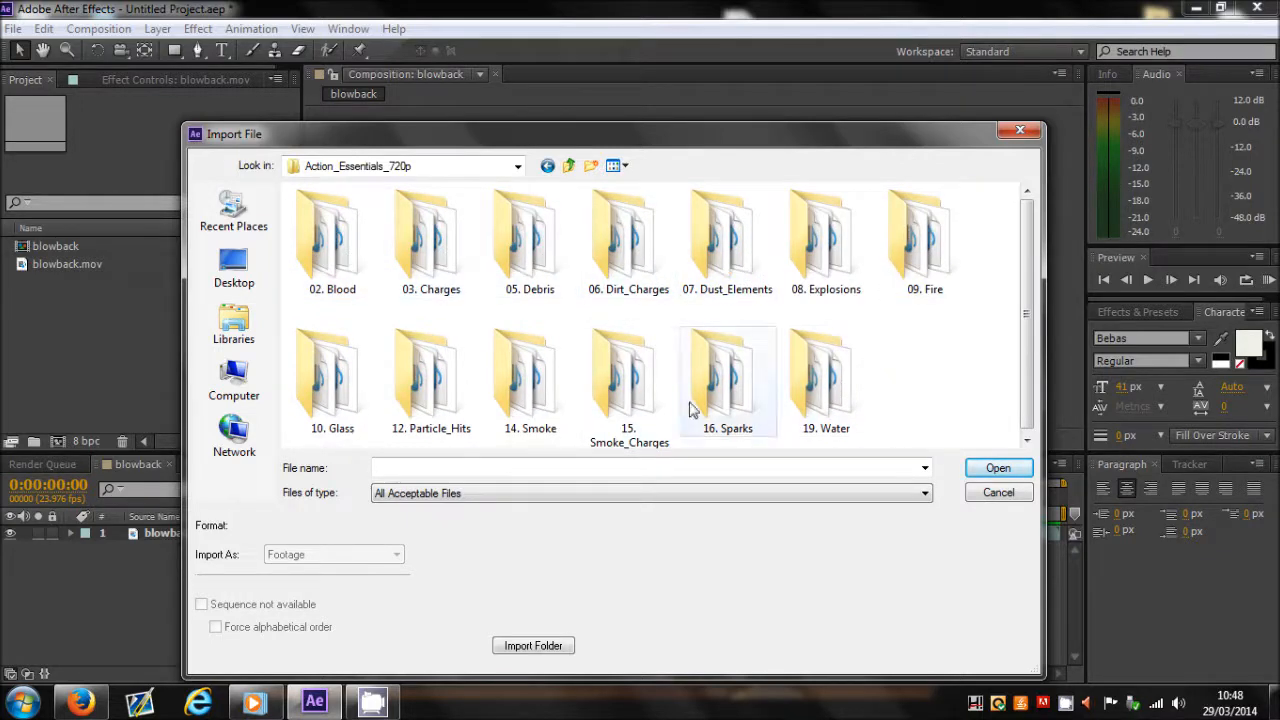
{"action": "left_click", "coordinate": [568, 165]}
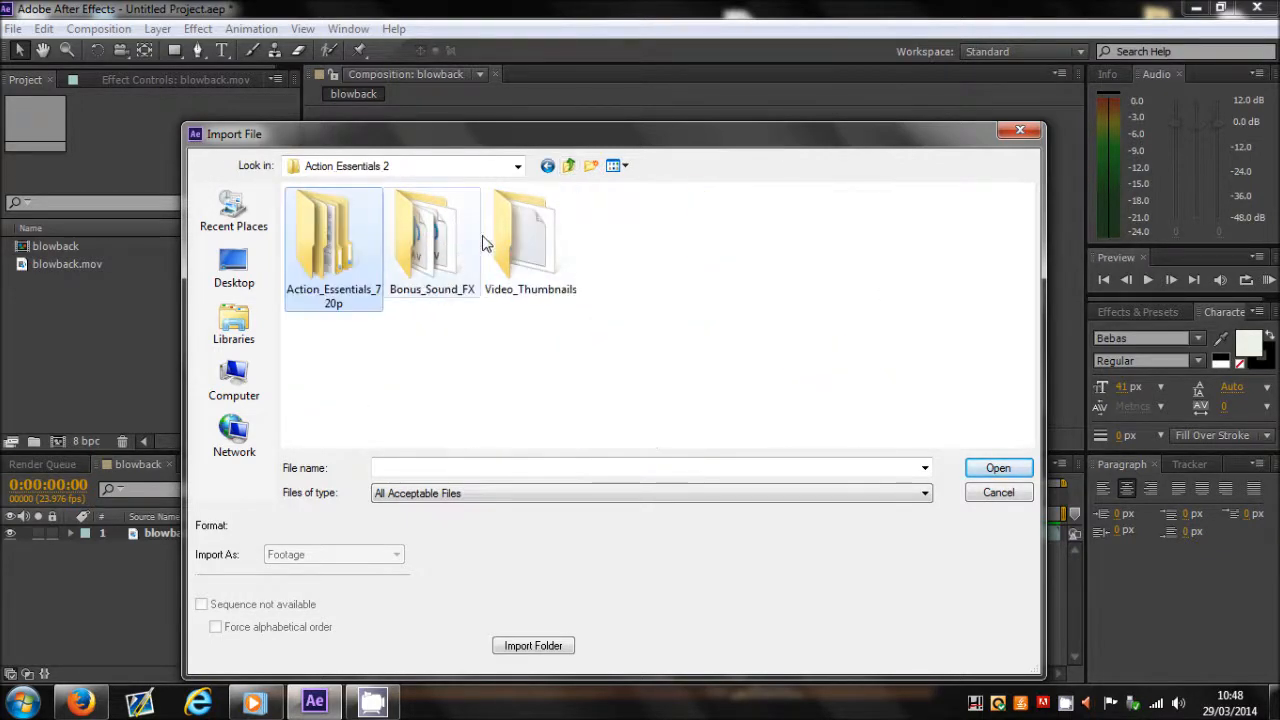
{"action": "double_click", "coordinate": [521, 225]}
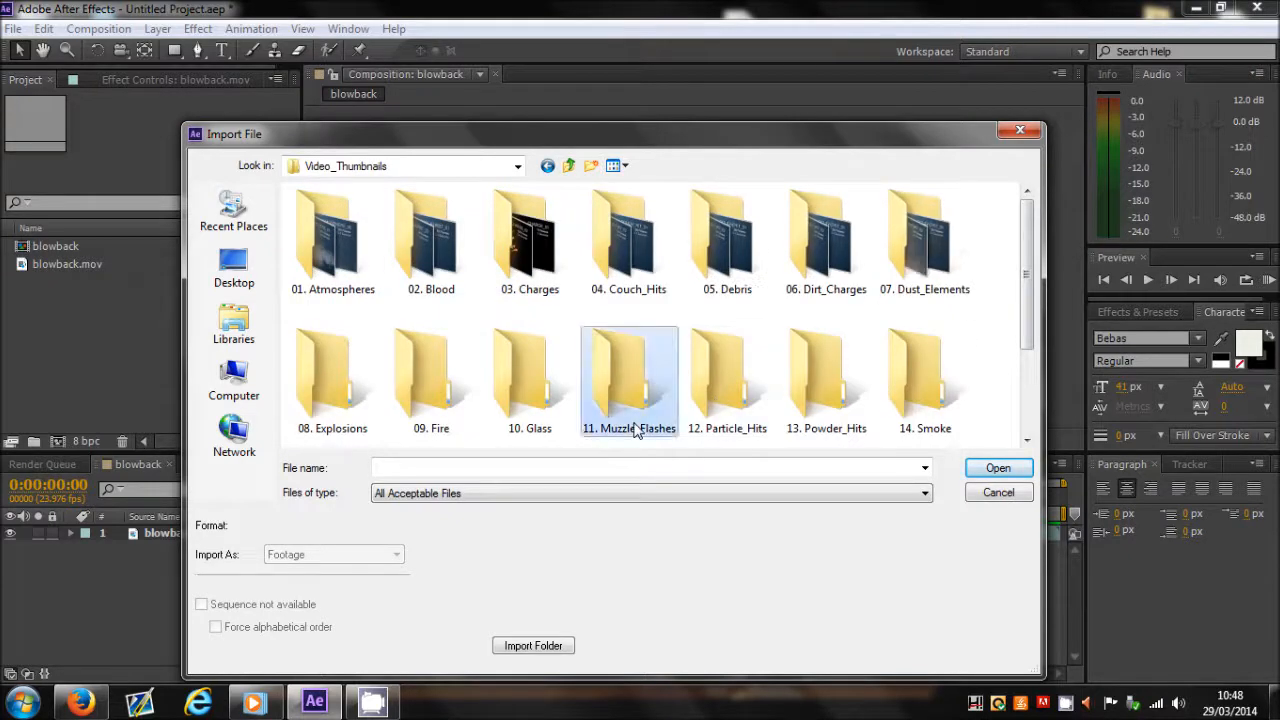
{"action": "double_click", "coordinate": [634, 428]}
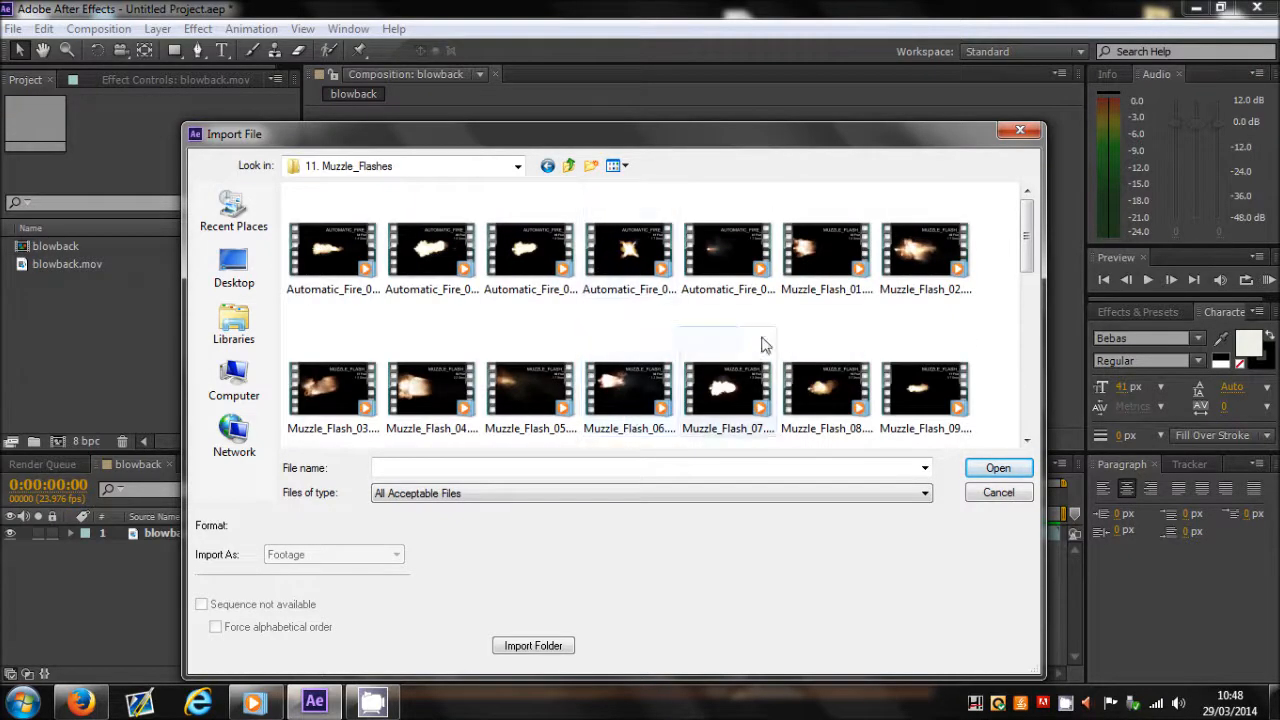
{"action": "left_click", "coordinate": [569, 167]}
{"action": "left_click", "coordinate": [569, 167]}
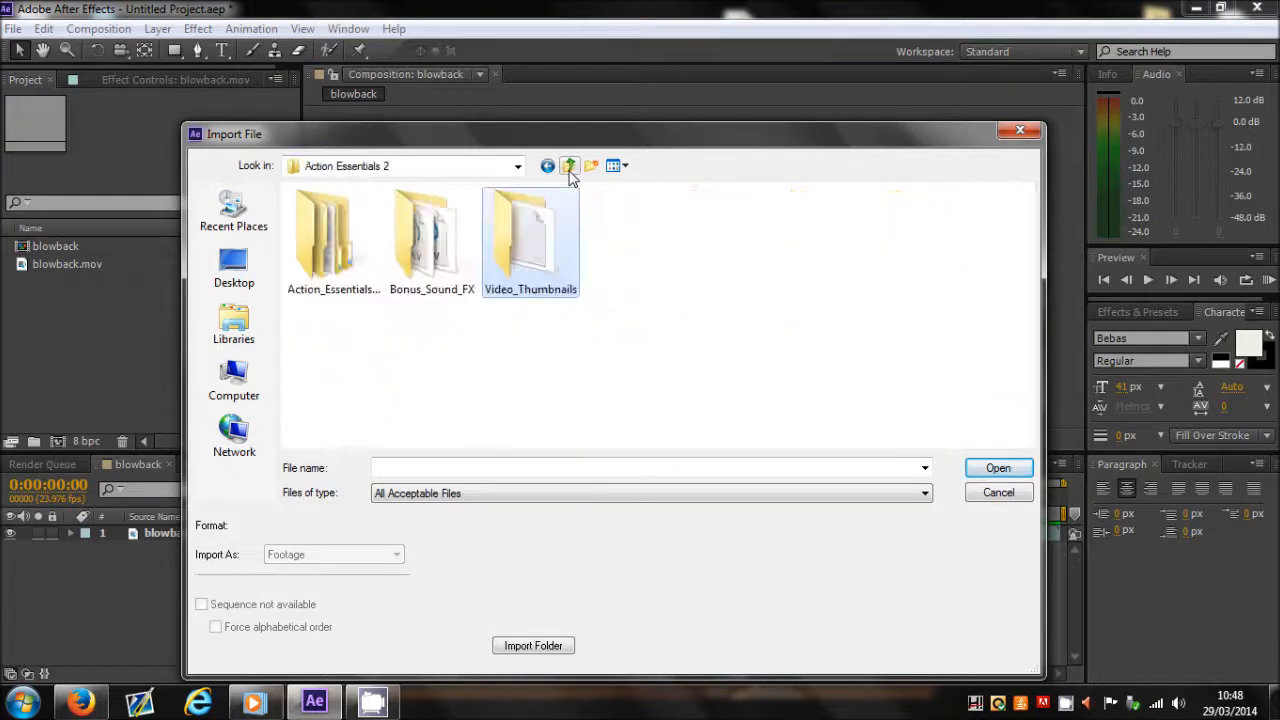
{"action": "left_click", "coordinate": [569, 167]}
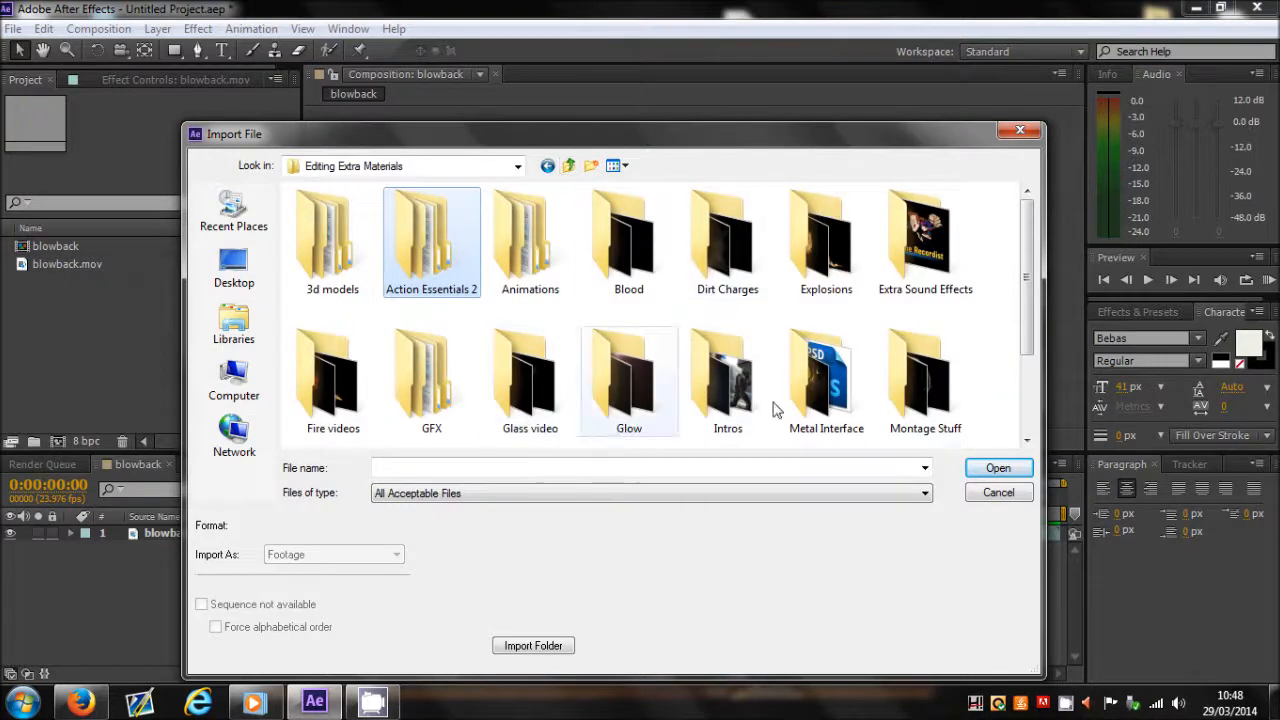
Open the Muzzle Flashes folder and single out the Automatic_Fire_04, Automatic_Fire_05 and 9mm_01 clips.
{"action": "left_click", "coordinate": [1026, 440]}
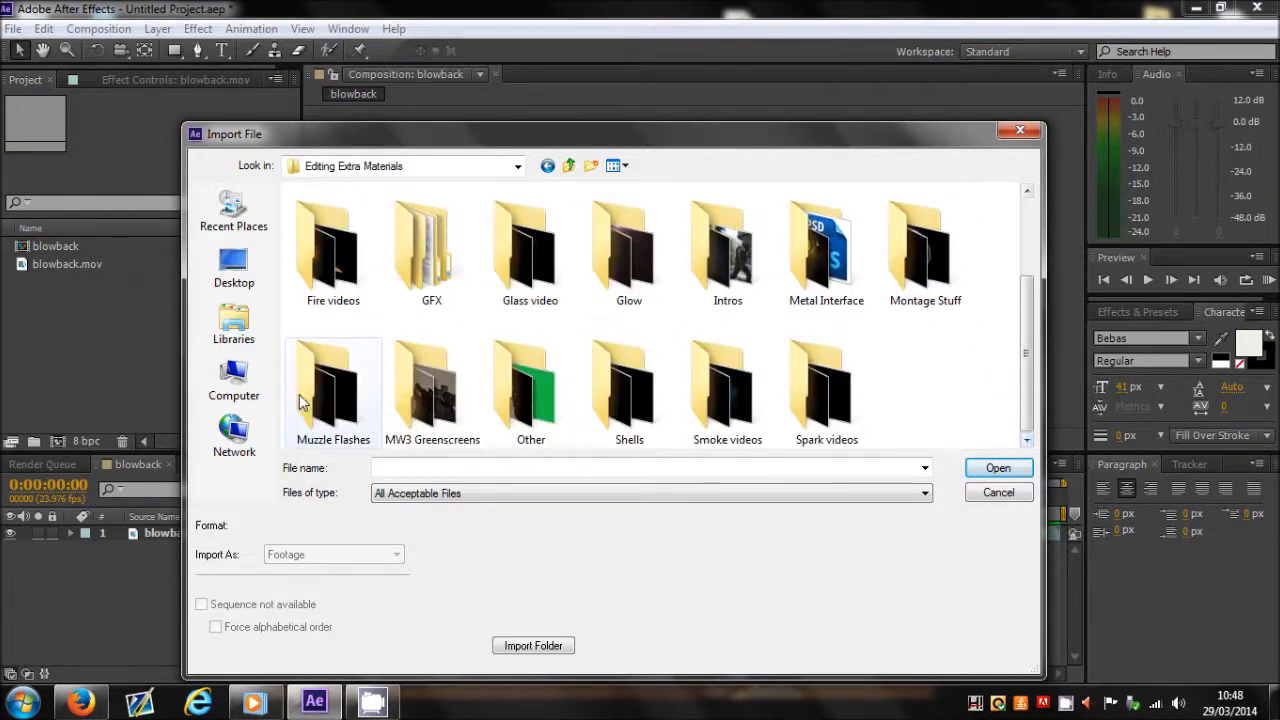
{"action": "double_click", "coordinate": [333, 395]}
{"action": "left_click", "coordinate": [455, 415]}
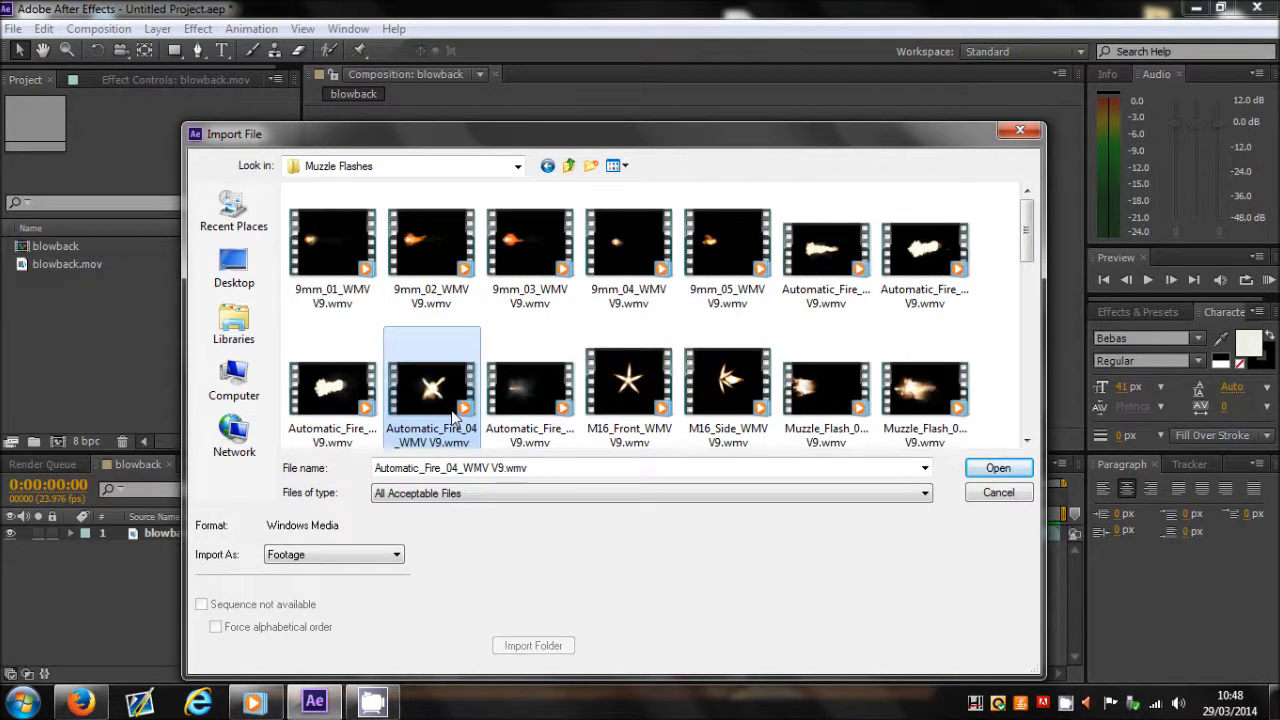
{"action": "left_click", "coordinate": [515, 440]}
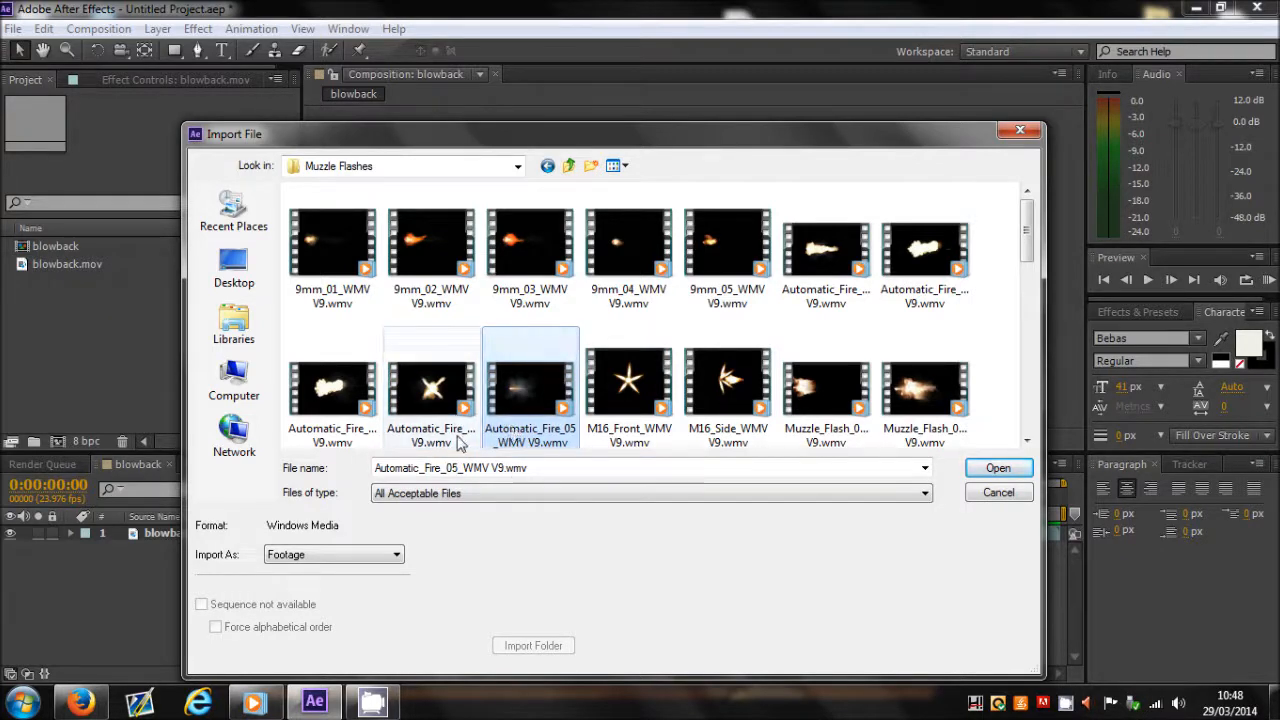
{"action": "left_click", "coordinate": [330, 290]}
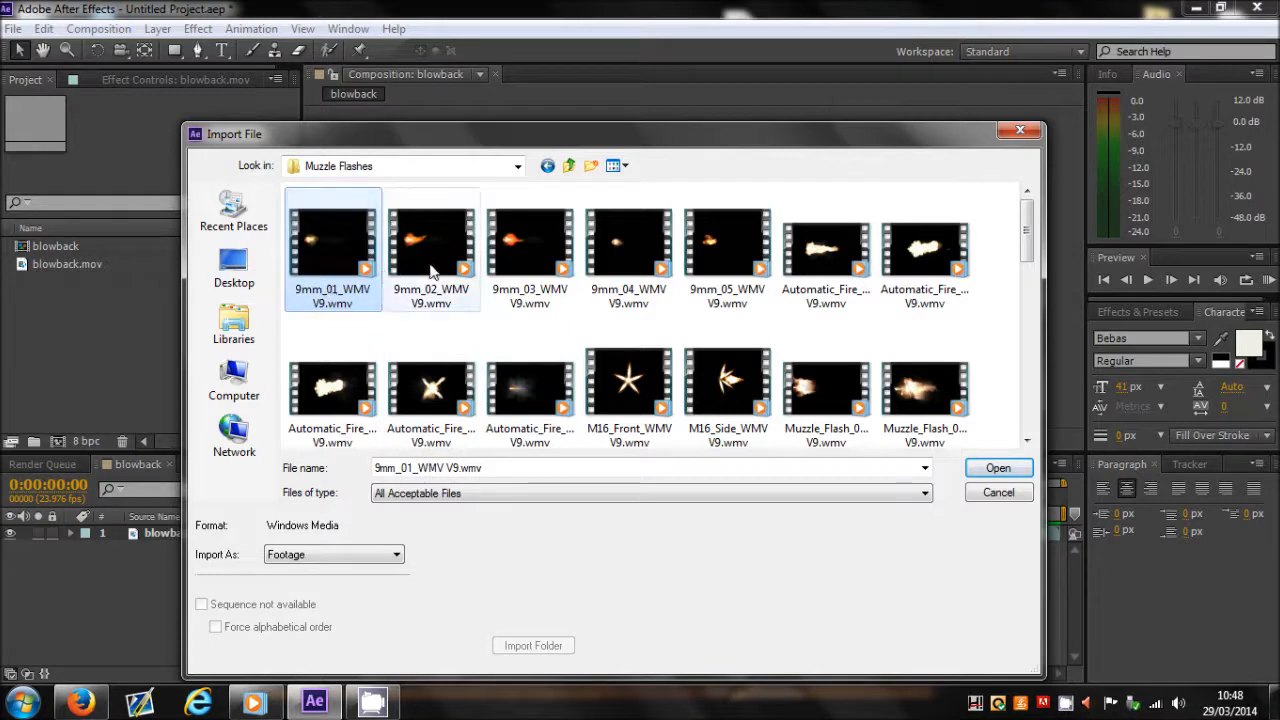
Look over the five 9mm clips and the remaining muzzle flash, shotgun and suppressed fire clips in the folder.
{"action": "left_click_drag", "start_coordinate": [1028, 236], "coordinate": [1029, 237]}
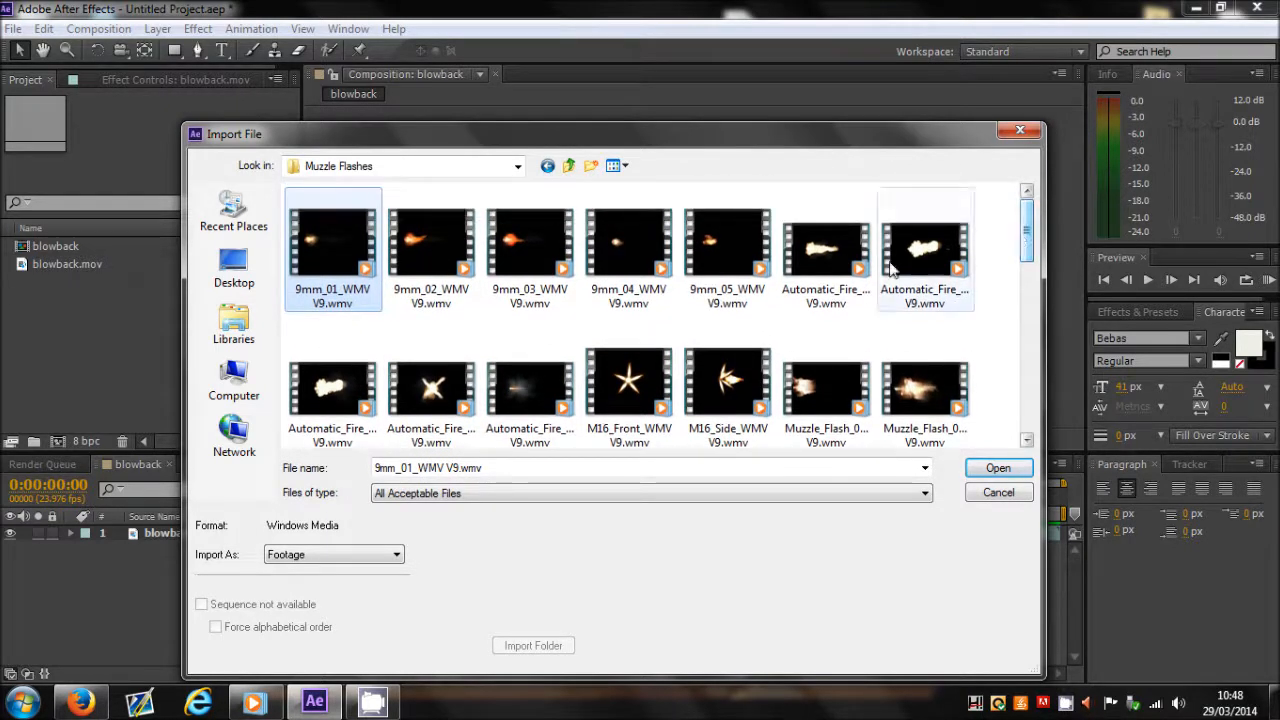
{"action": "left_click_drag", "start_coordinate": [576, 140], "coordinate": [572, 367]}
{"action": "left_click_drag", "start_coordinate": [560, 315], "coordinate": [544, 178]}
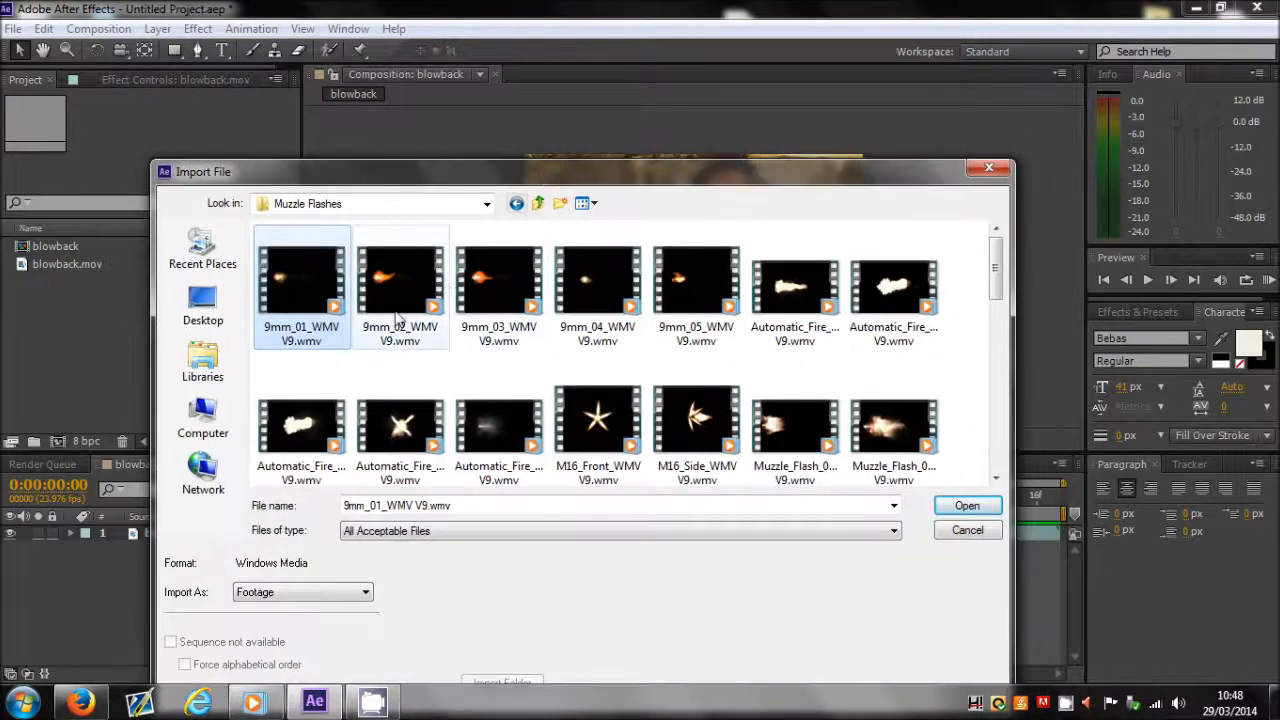
{"action": "left_click_drag", "start_coordinate": [737, 362], "coordinate": [300, 300]}
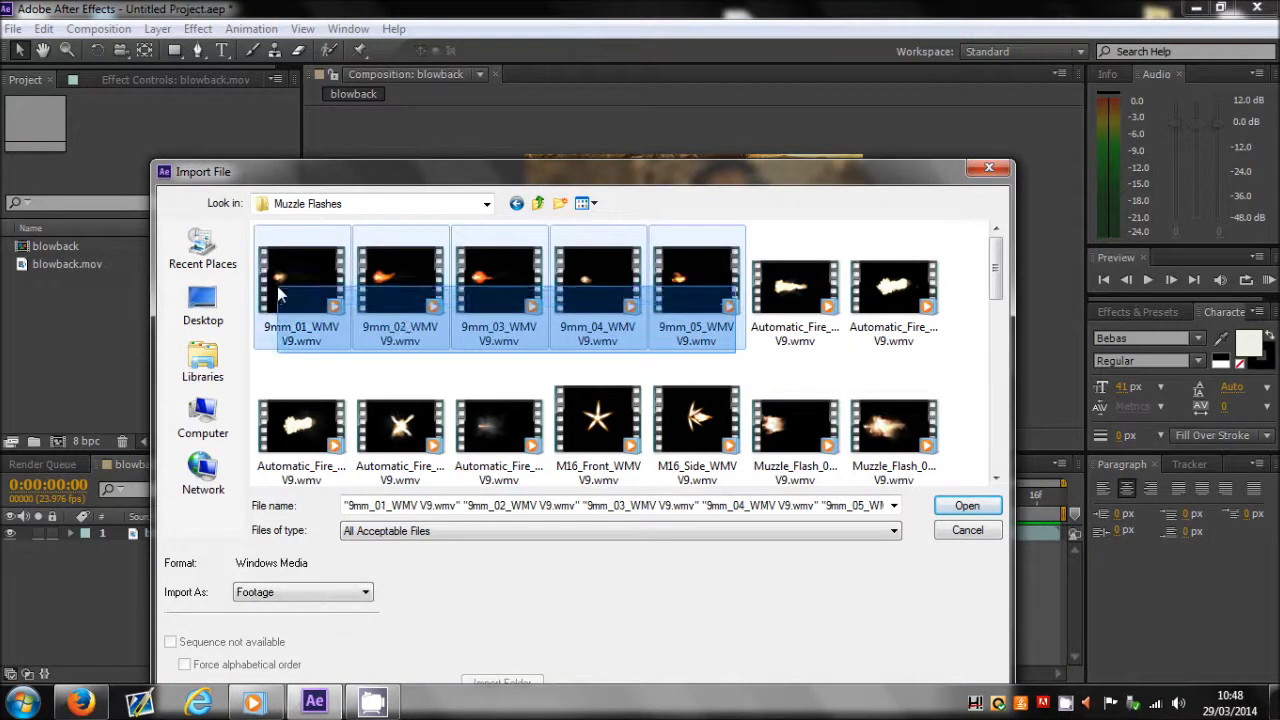
{"action": "left_click_drag", "start_coordinate": [823, 178], "coordinate": [850, 133]}
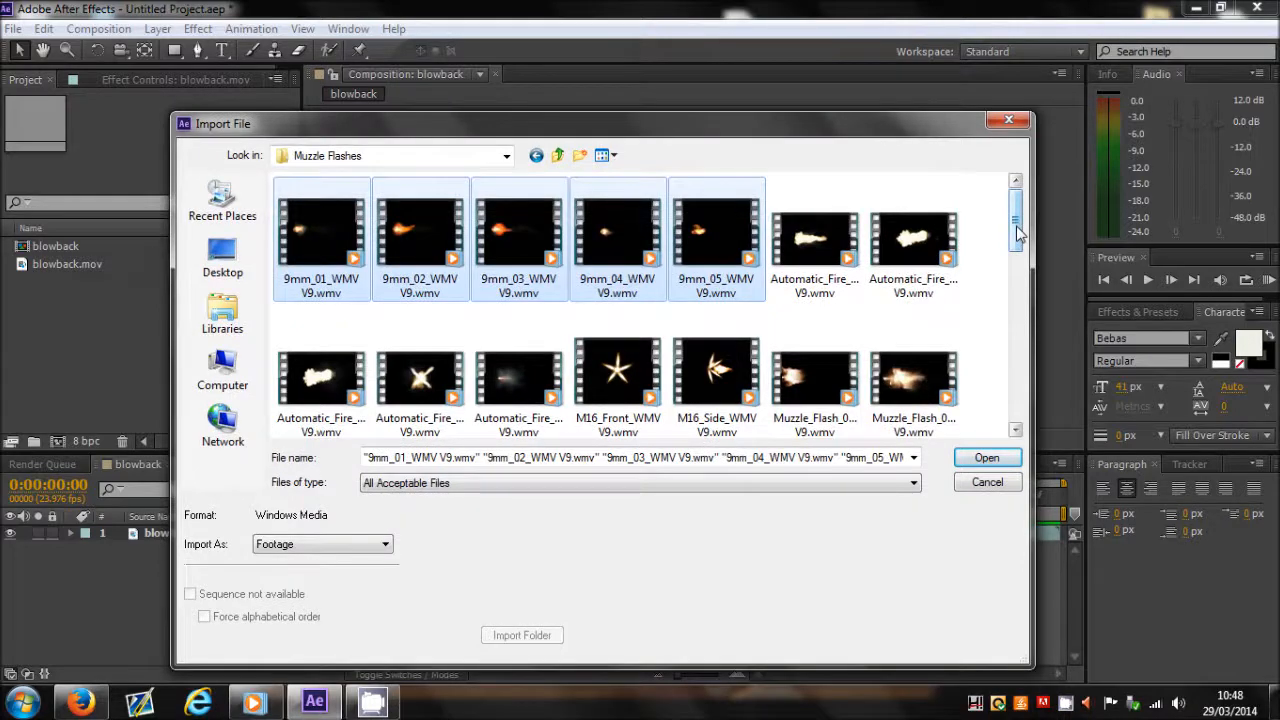
{"action": "left_click_drag", "start_coordinate": [1018, 232], "coordinate": [1006, 365]}
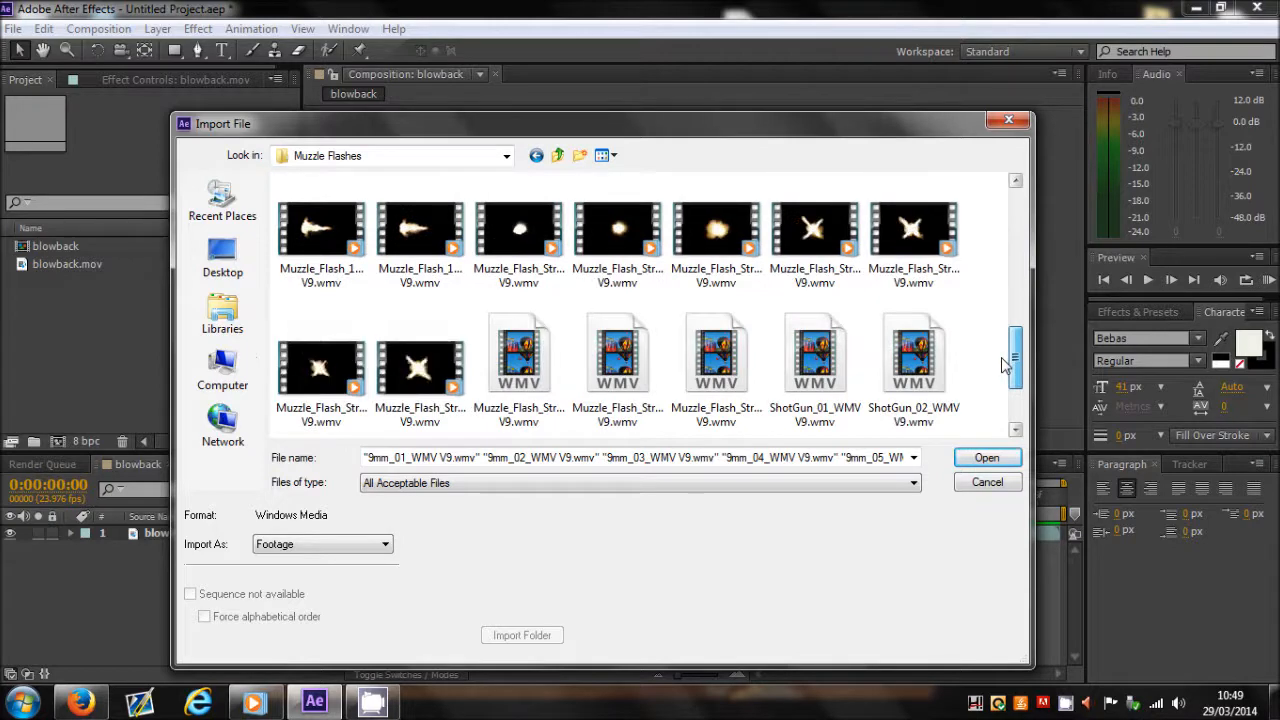
{"action": "left_click_drag", "start_coordinate": [1005, 365], "coordinate": [995, 405]}
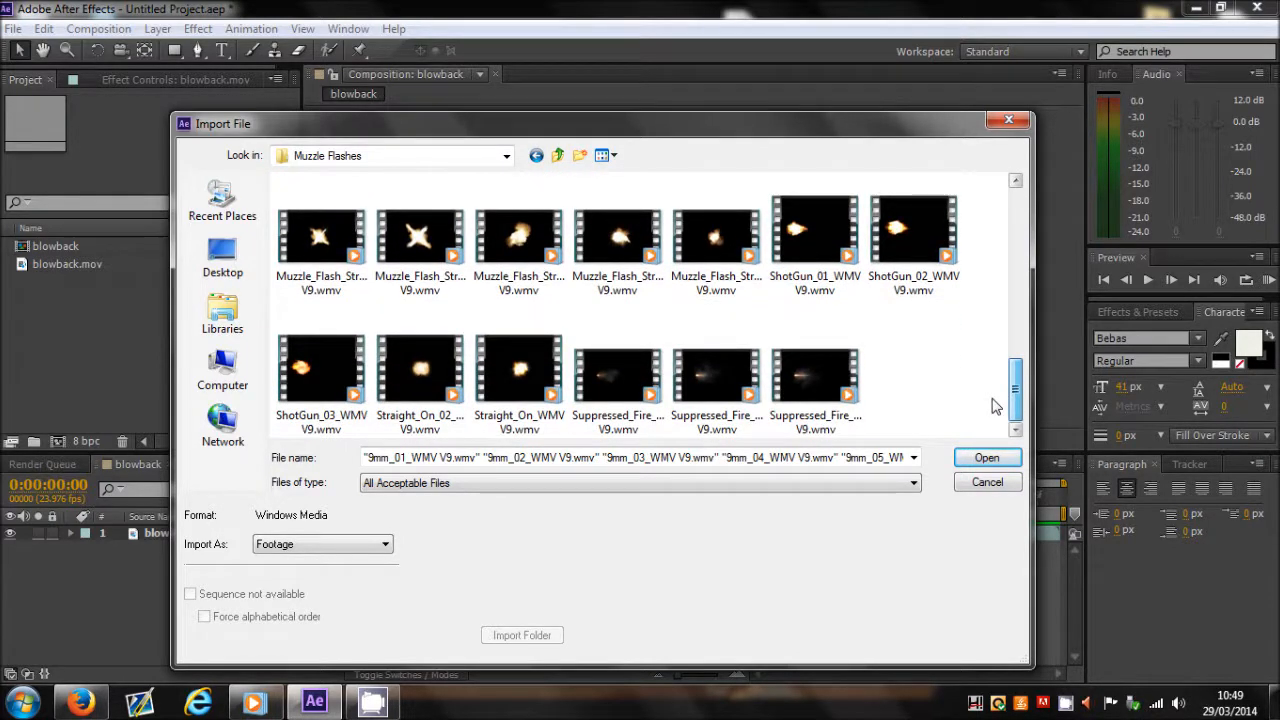
{"action": "left_click_drag", "start_coordinate": [1014, 390], "coordinate": [988, 178]}
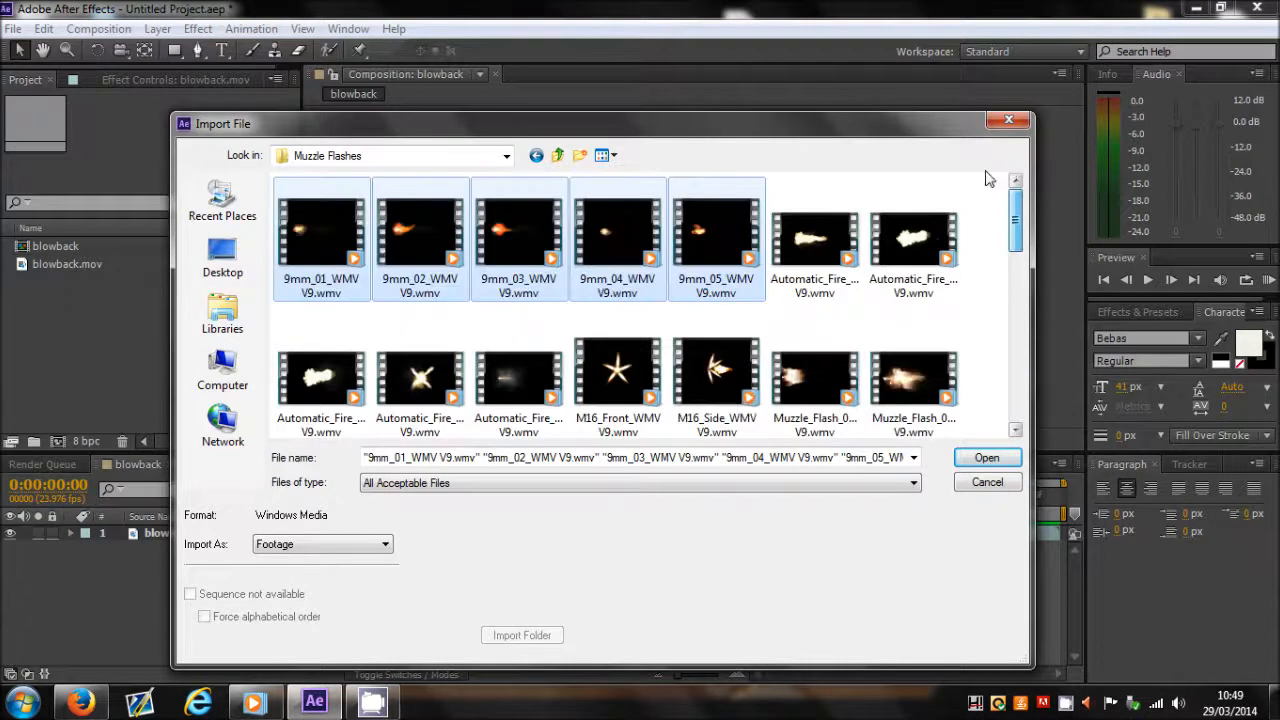
{"action": "left_click", "coordinate": [715, 318]}
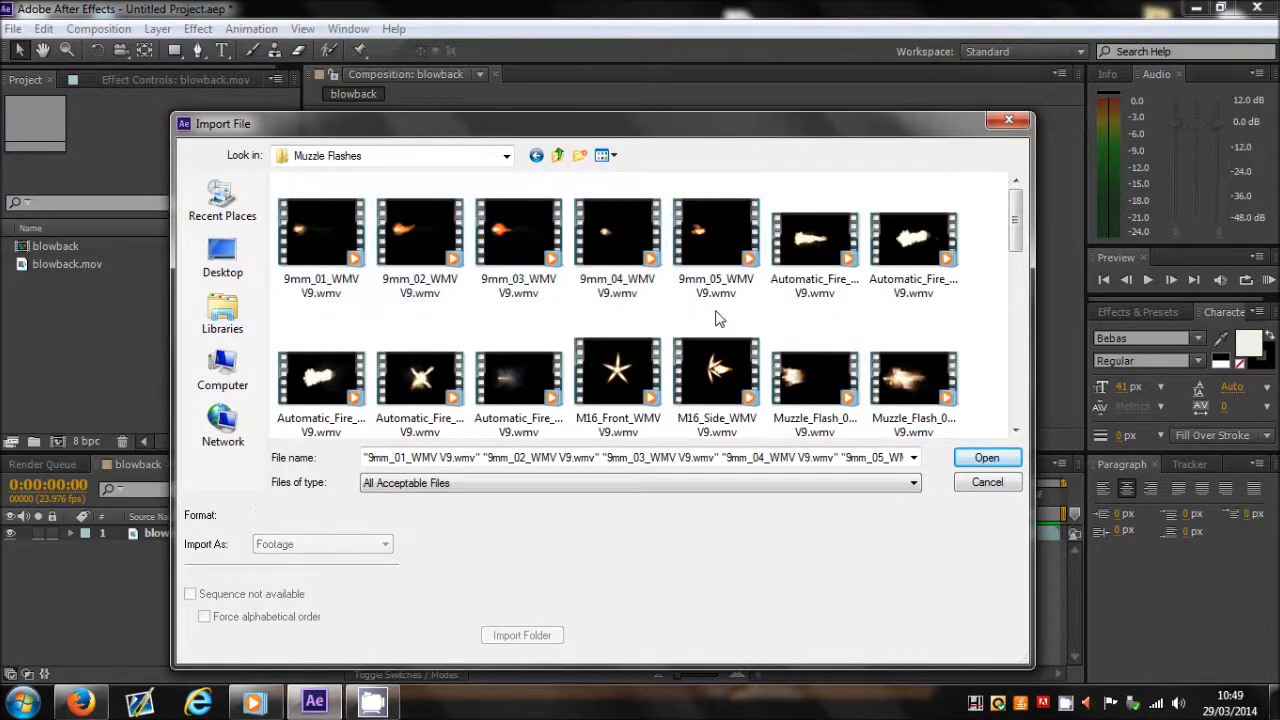
Play 9mm_02_WMV V9.wmv in the external media player, replay it from the start and close the player.
{"action": "left_click", "coordinate": [410, 228]}
{"action": "right_click", "coordinate": [405, 230]}
{"action": "left_click", "coordinate": [437, 282]}
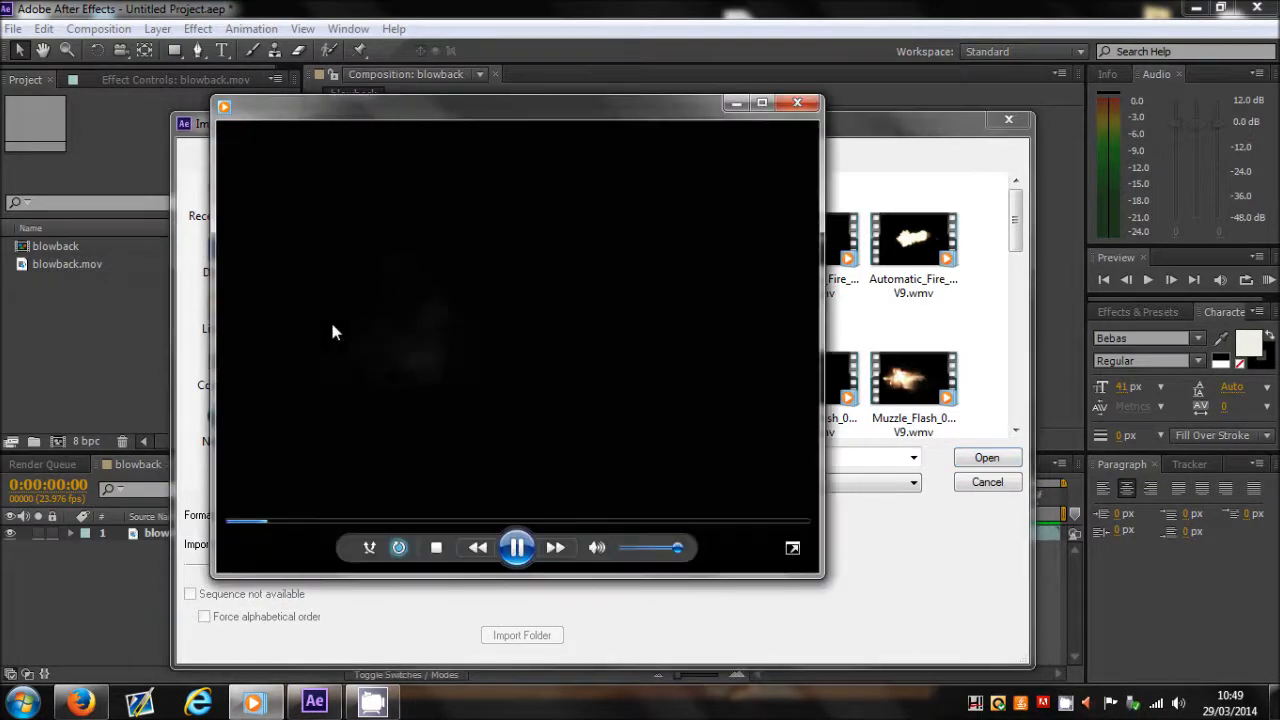
{"action": "left_click", "coordinate": [516, 548]}
{"action": "left_click", "coordinate": [514, 552]}
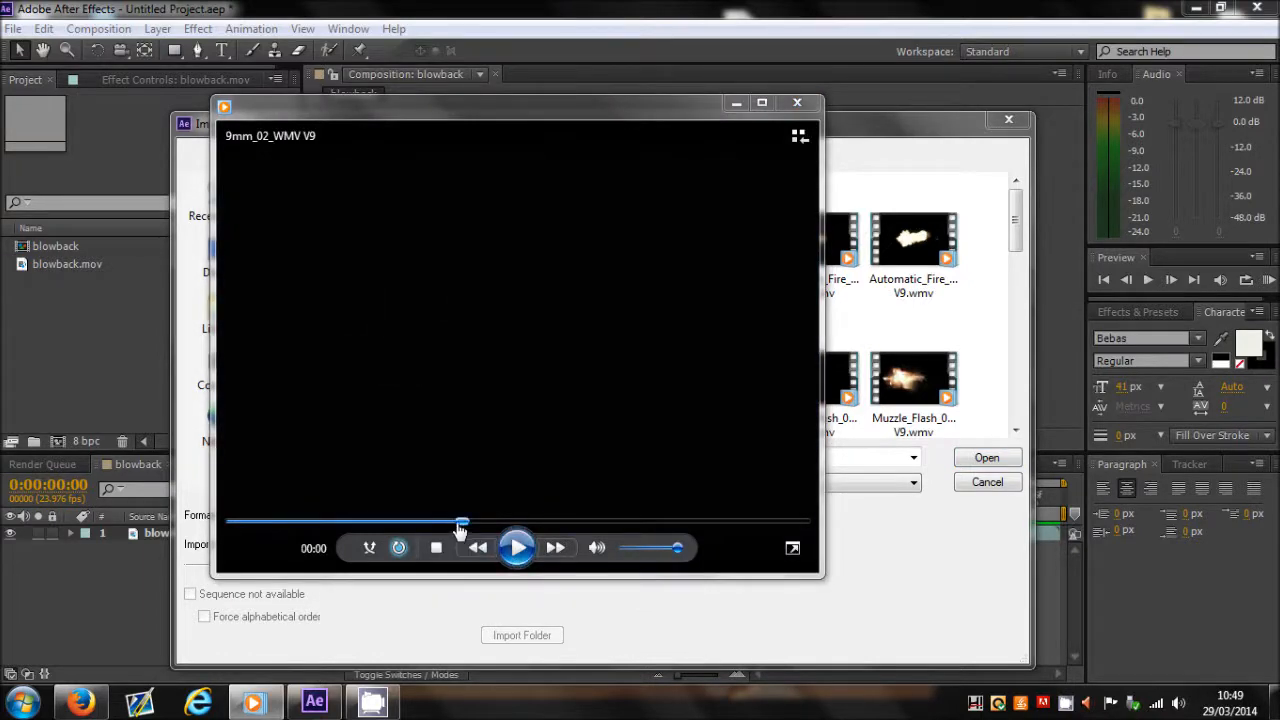
{"action": "left_click_drag", "start_coordinate": [462, 521], "coordinate": [234, 530]}
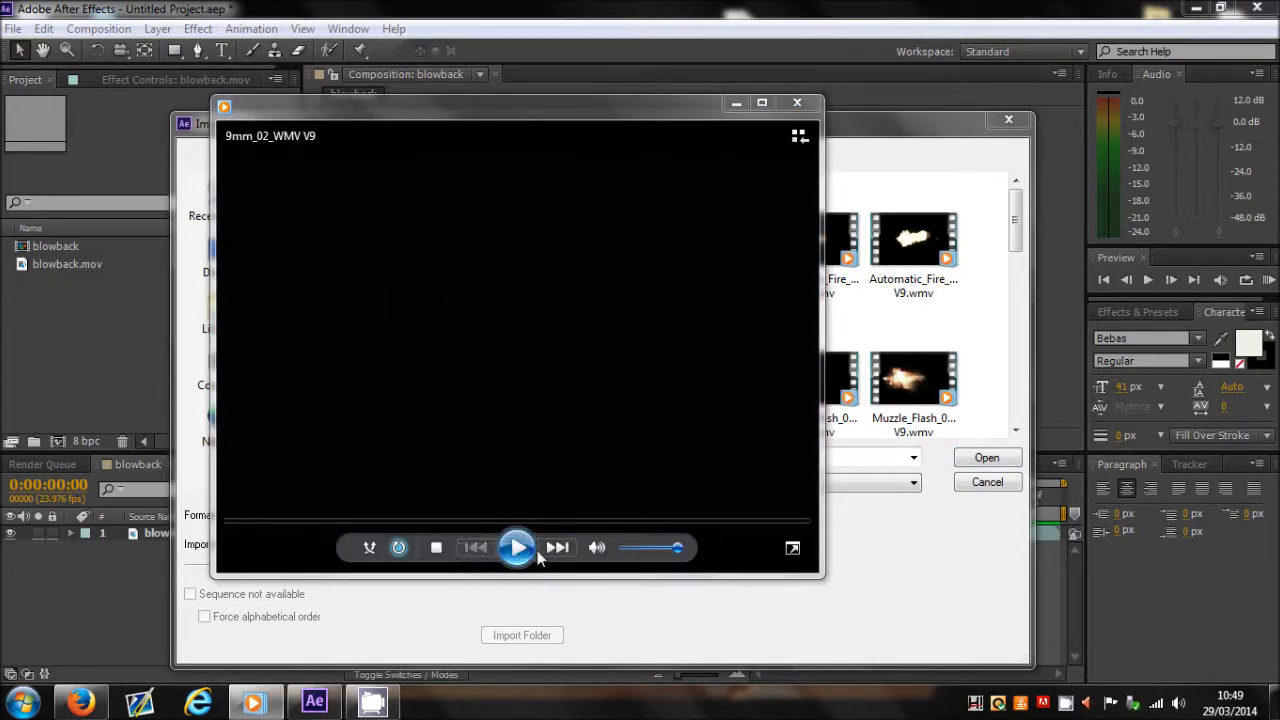
{"action": "left_click", "coordinate": [516, 548]}
{"action": "left_click", "coordinate": [799, 104]}
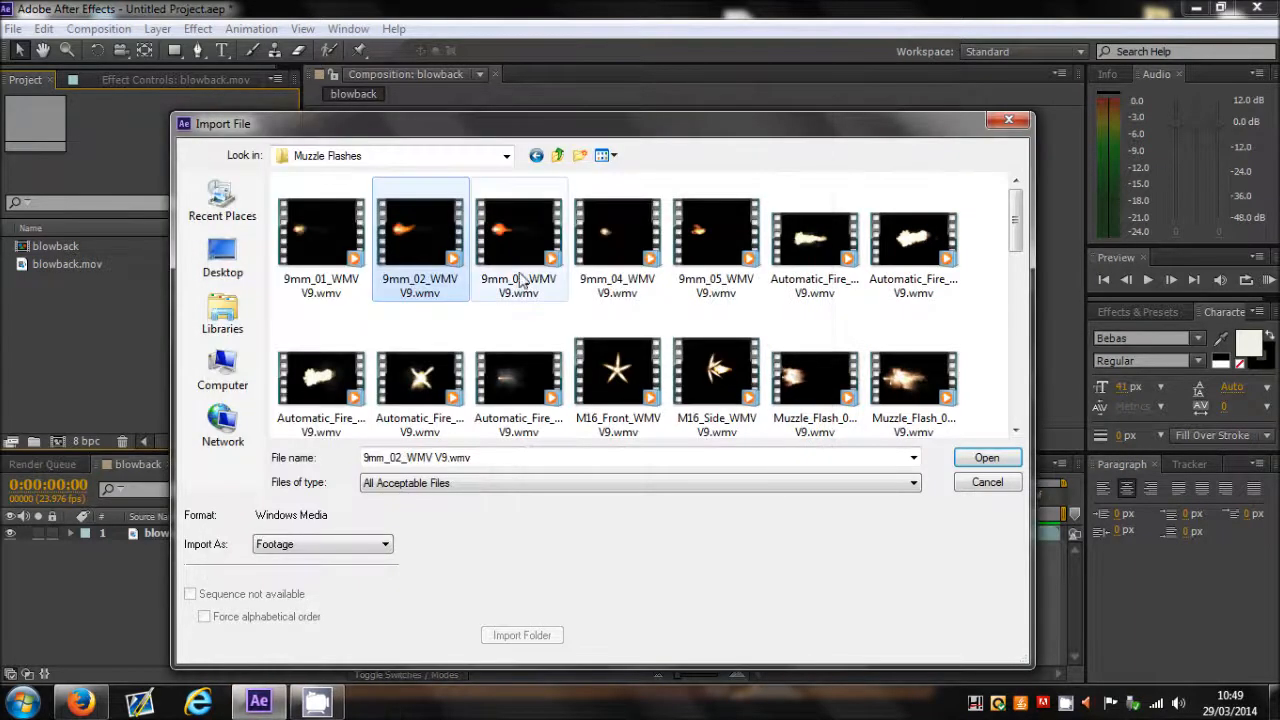
Import 9mm_02_WMV V9.wmv and add it to the blowback timeline above the blowback.mov layer.
{"action": "double_click", "coordinate": [418, 259]}
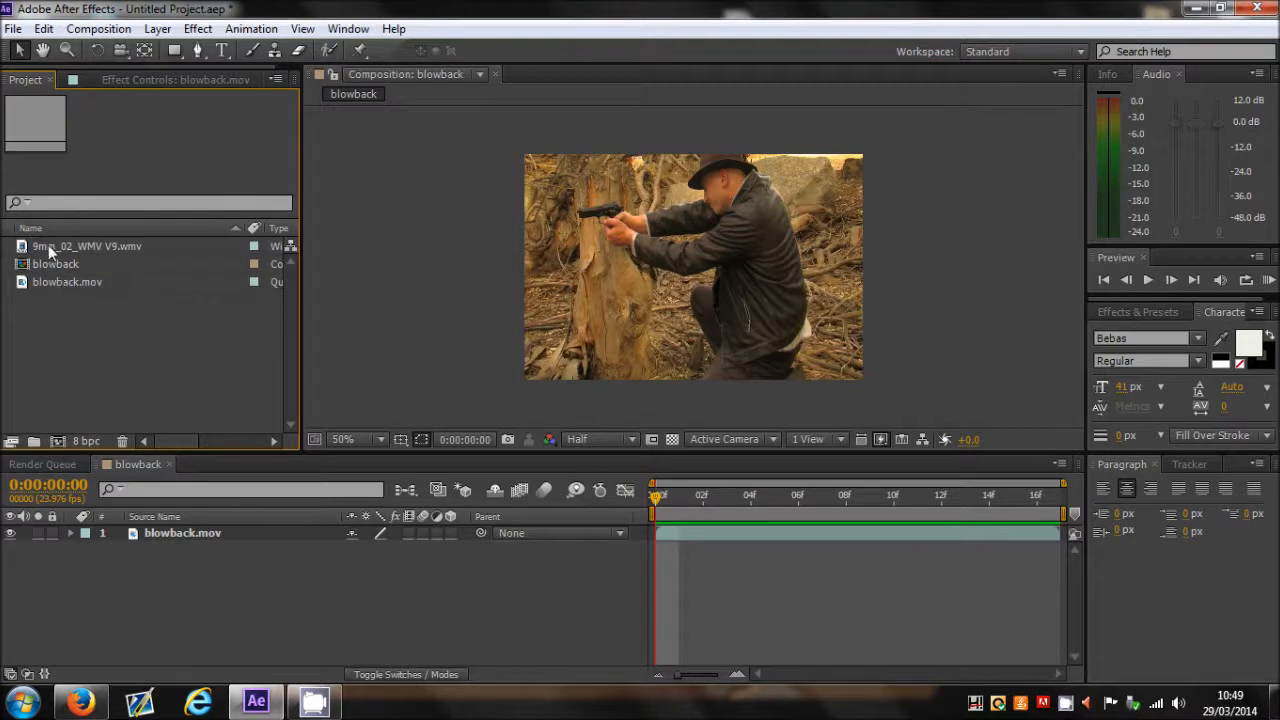
{"action": "left_click", "coordinate": [48, 245]}
{"action": "left_click", "coordinate": [85, 312]}
{"action": "left_click_drag", "start_coordinate": [96, 245], "coordinate": [239, 528]}
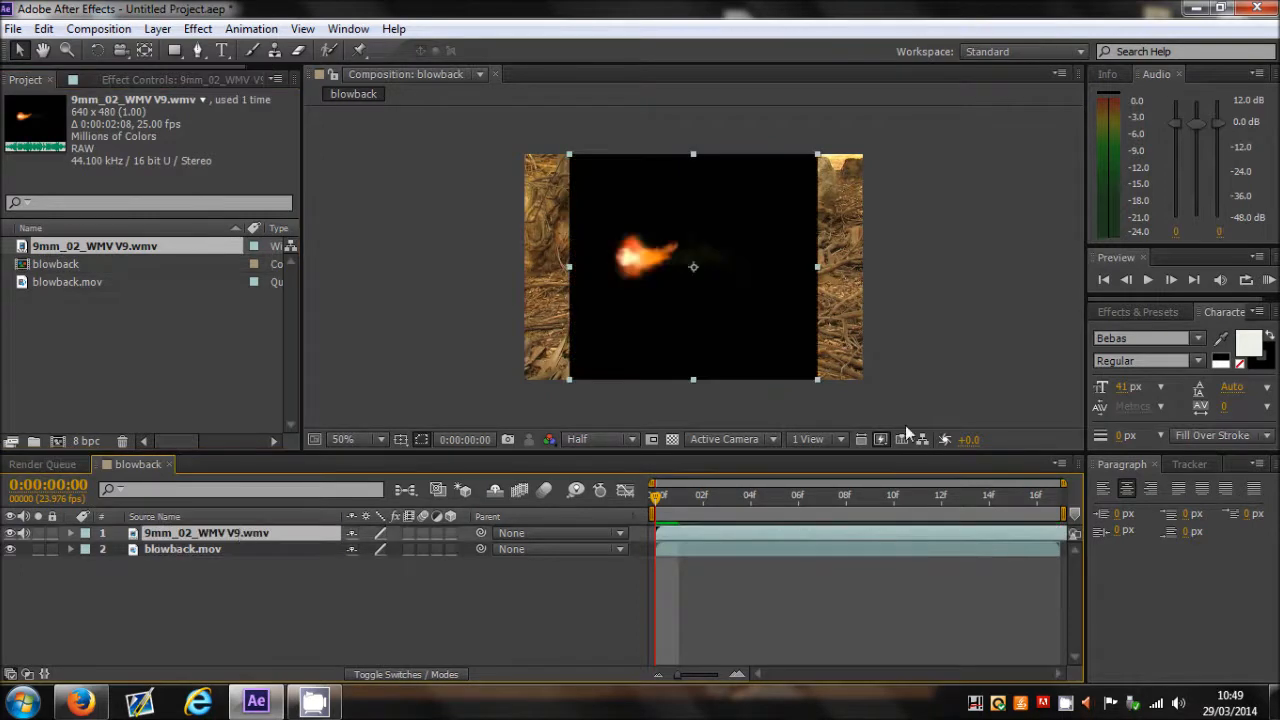
Switch the timeline columns to show the layers' blending modes and look over the mode list for 9mm_02_WMV V9.wmv.
{"action": "scroll", "coordinate": [577, 231], "scroll_direction": "up", "scroll_amount": 1}
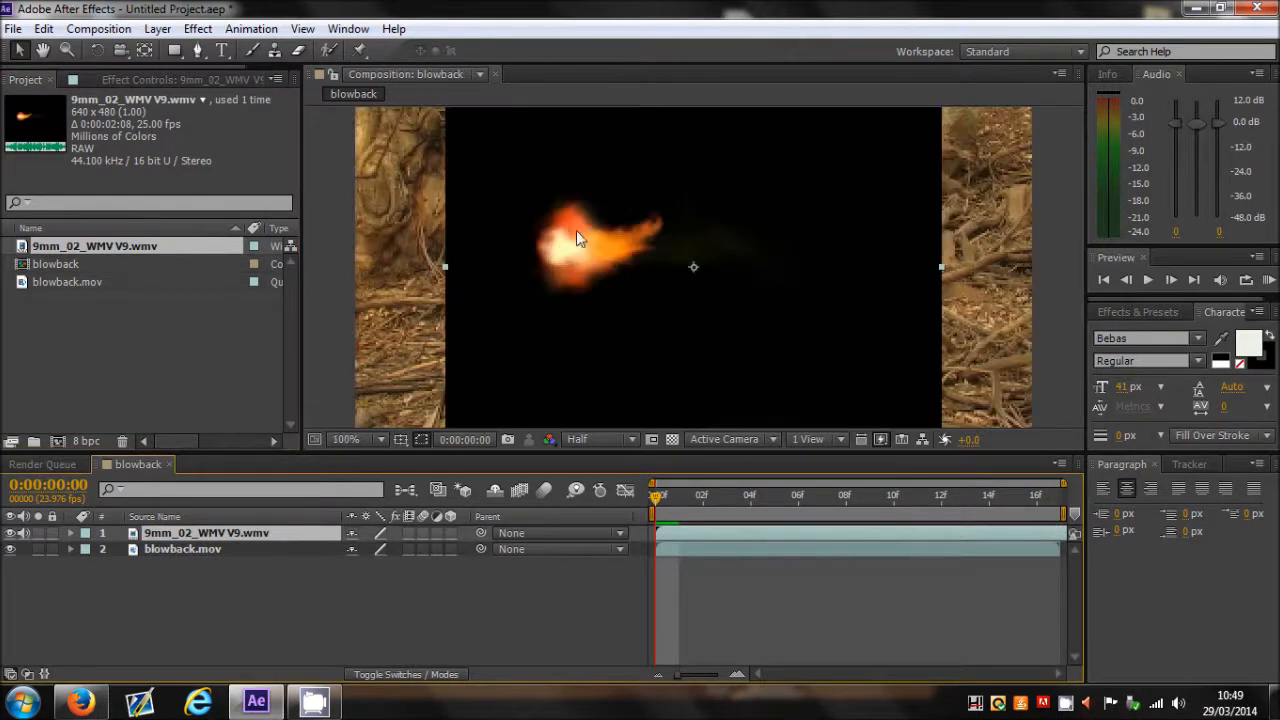
{"action": "scroll", "coordinate": [686, 247], "scroll_direction": "down", "scroll_amount": 1}
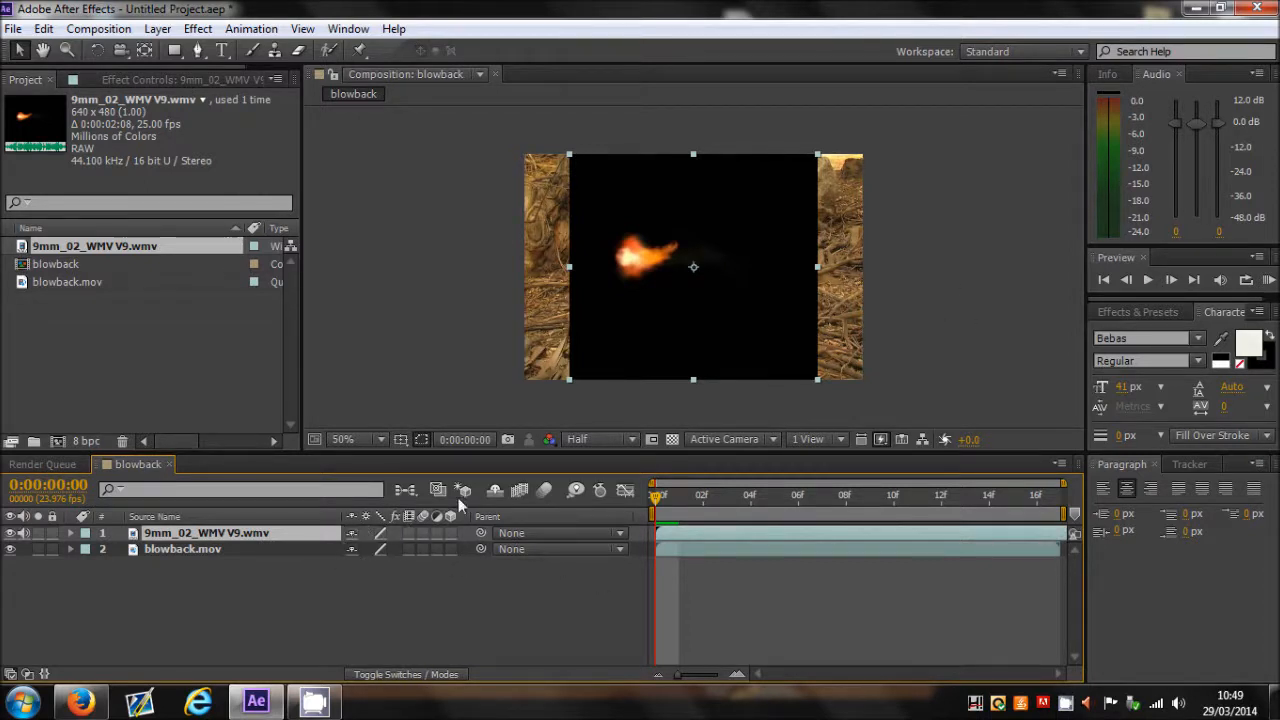
{"action": "left_click", "coordinate": [400, 672]}
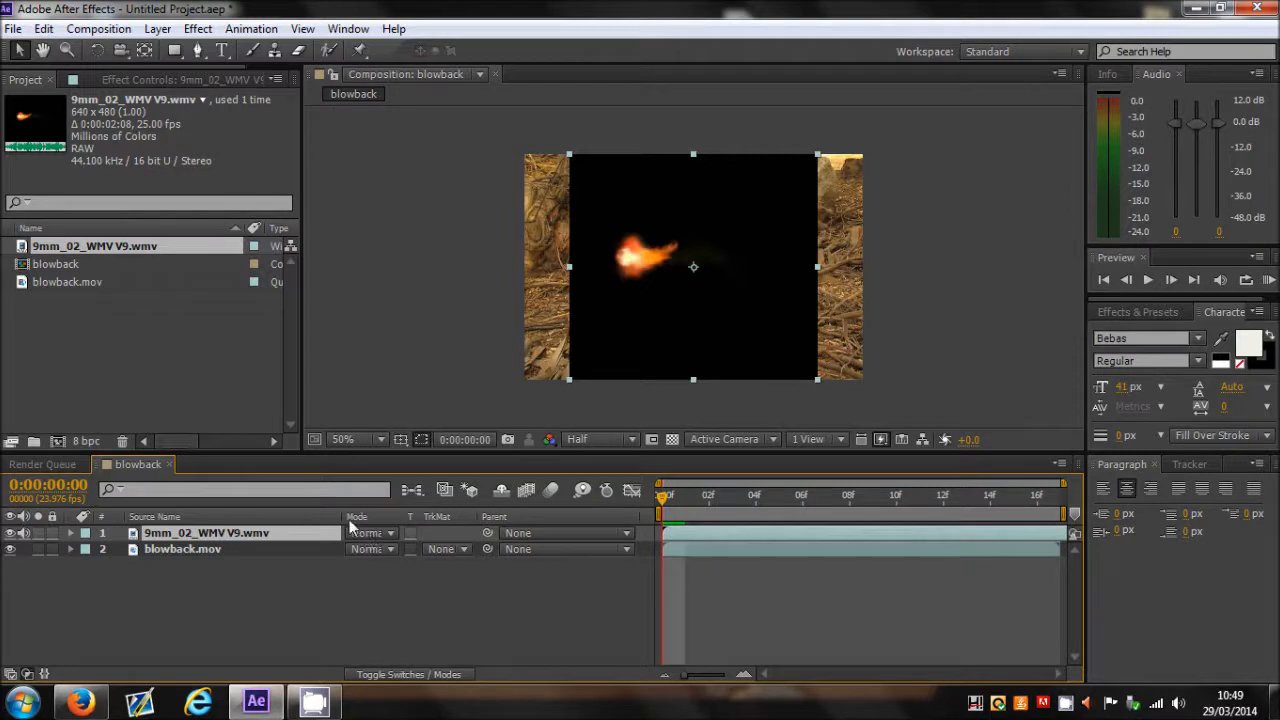
{"action": "left_click", "coordinate": [388, 533]}
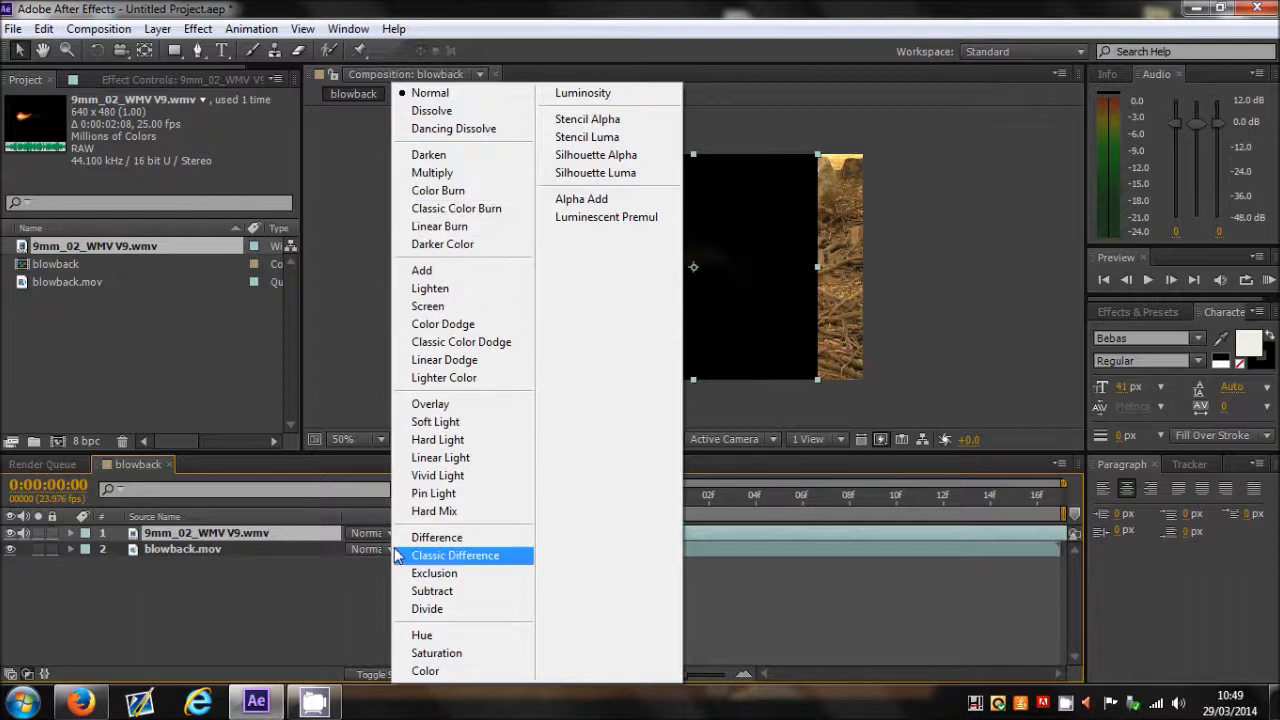
{"action": "left_click", "coordinate": [313, 594]}
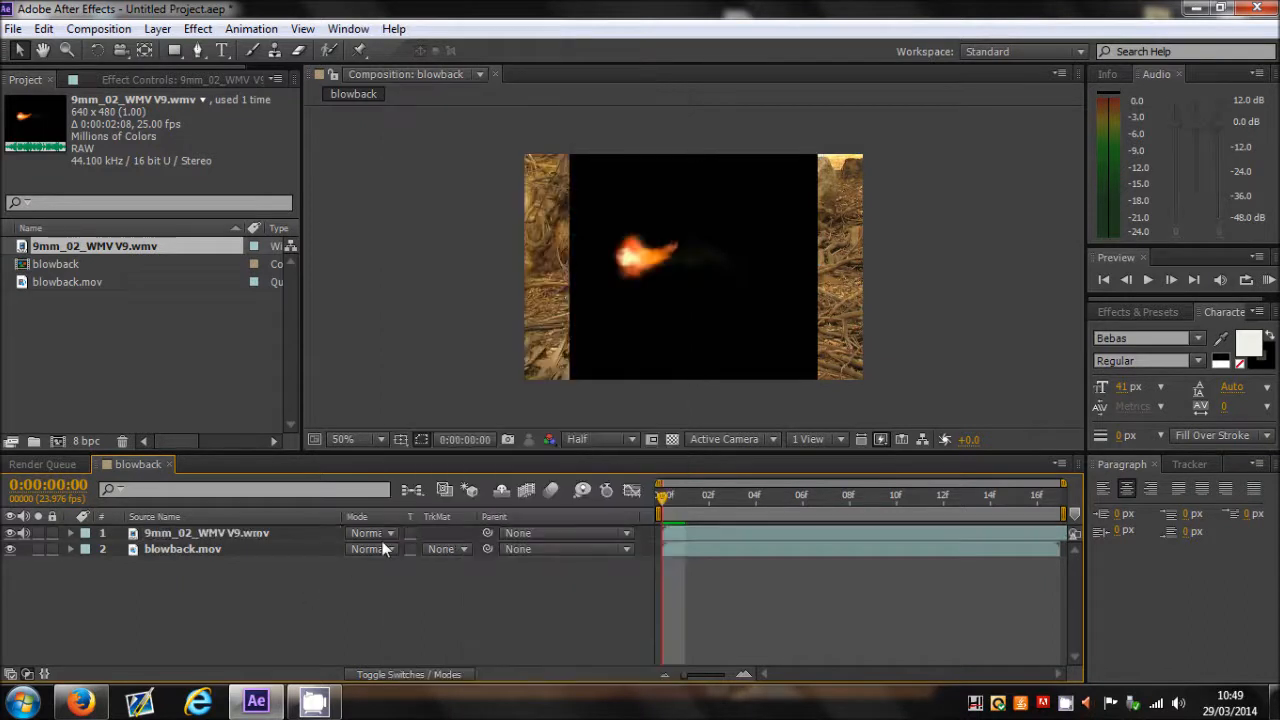
{"action": "left_click", "coordinate": [381, 677]}
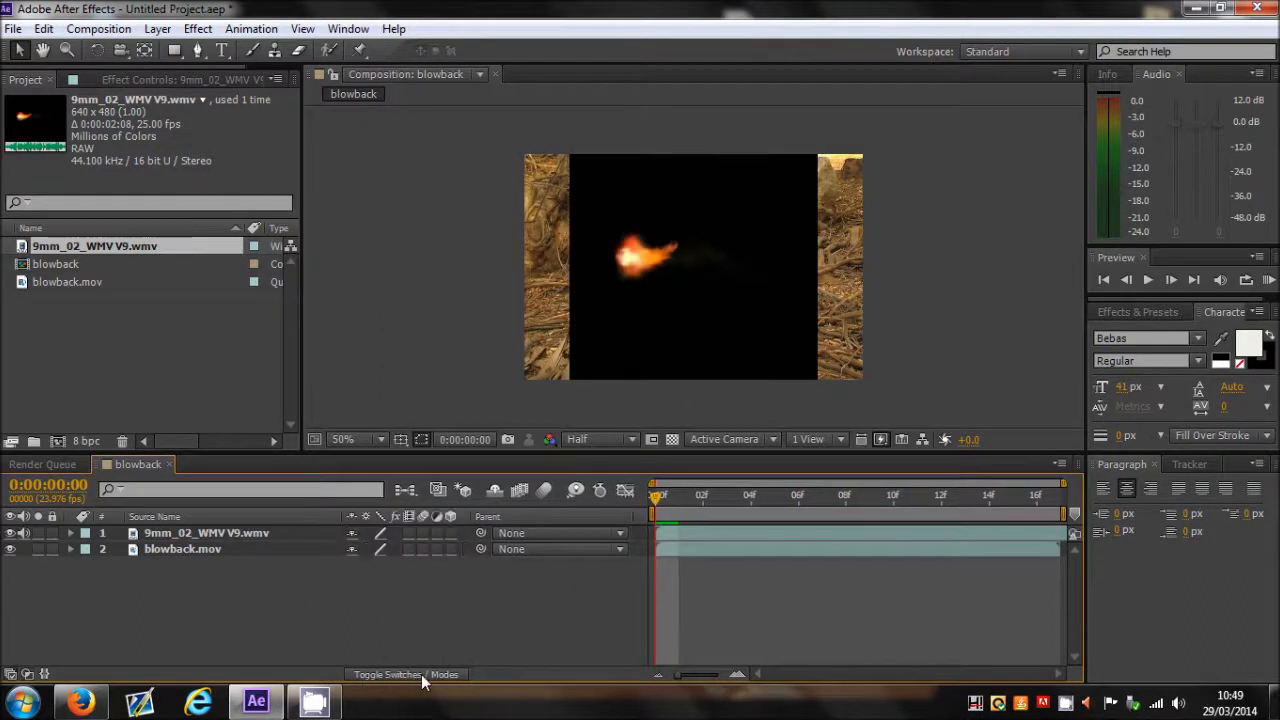
{"action": "left_click", "coordinate": [393, 676]}
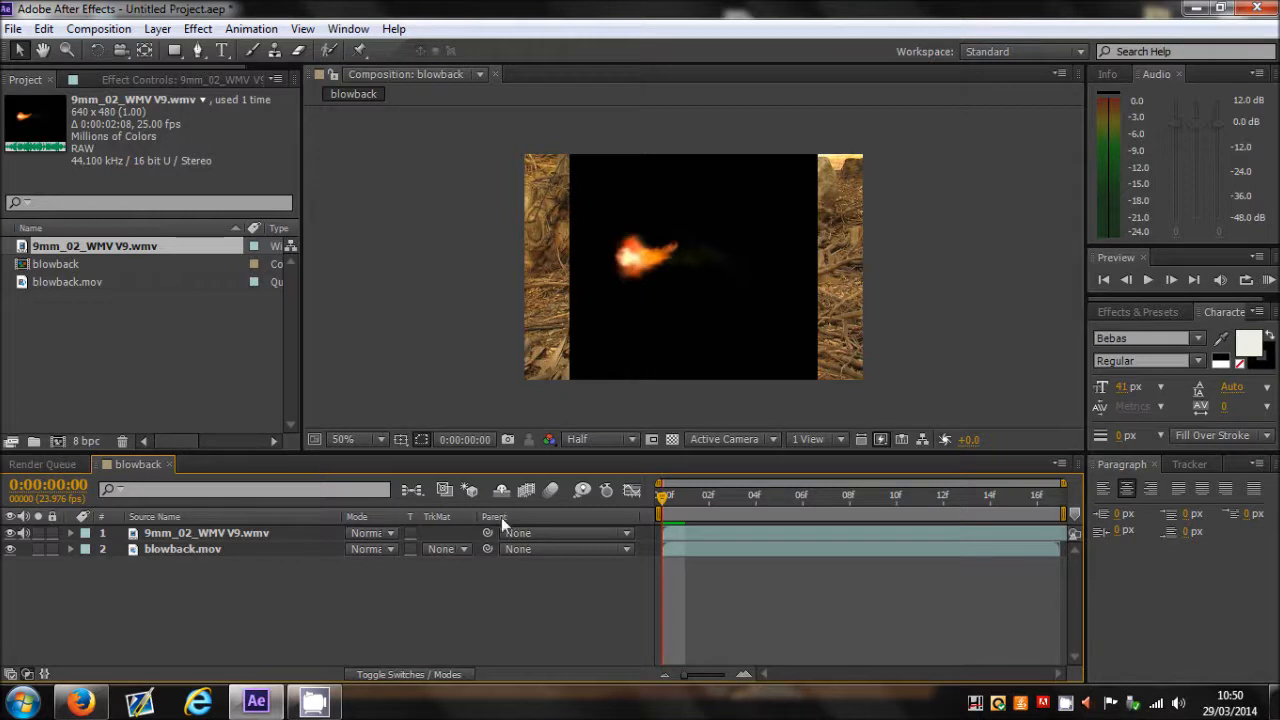
Set the 9mm_02_WMV V9.wmv layer's blending mode to Screen and check it by hiding and re-showing blowback.mov.
{"action": "left_click", "coordinate": [370, 548]}
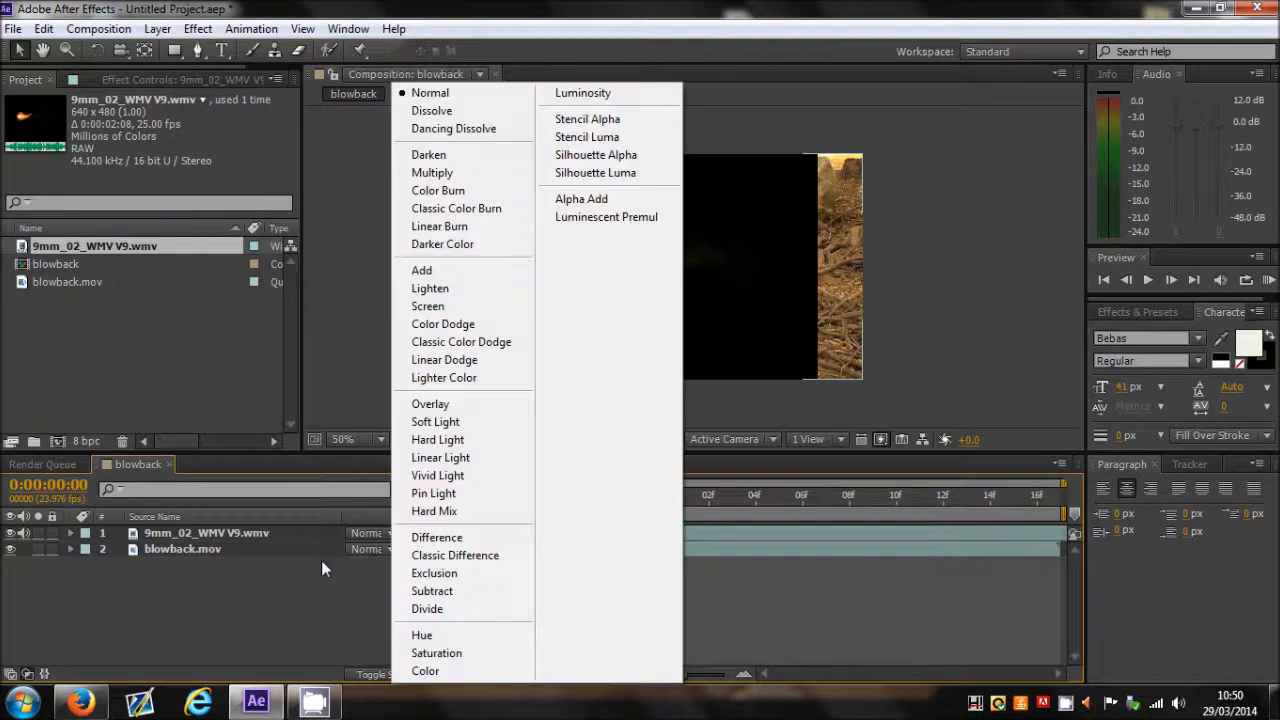
{"action": "left_click", "coordinate": [322, 561]}
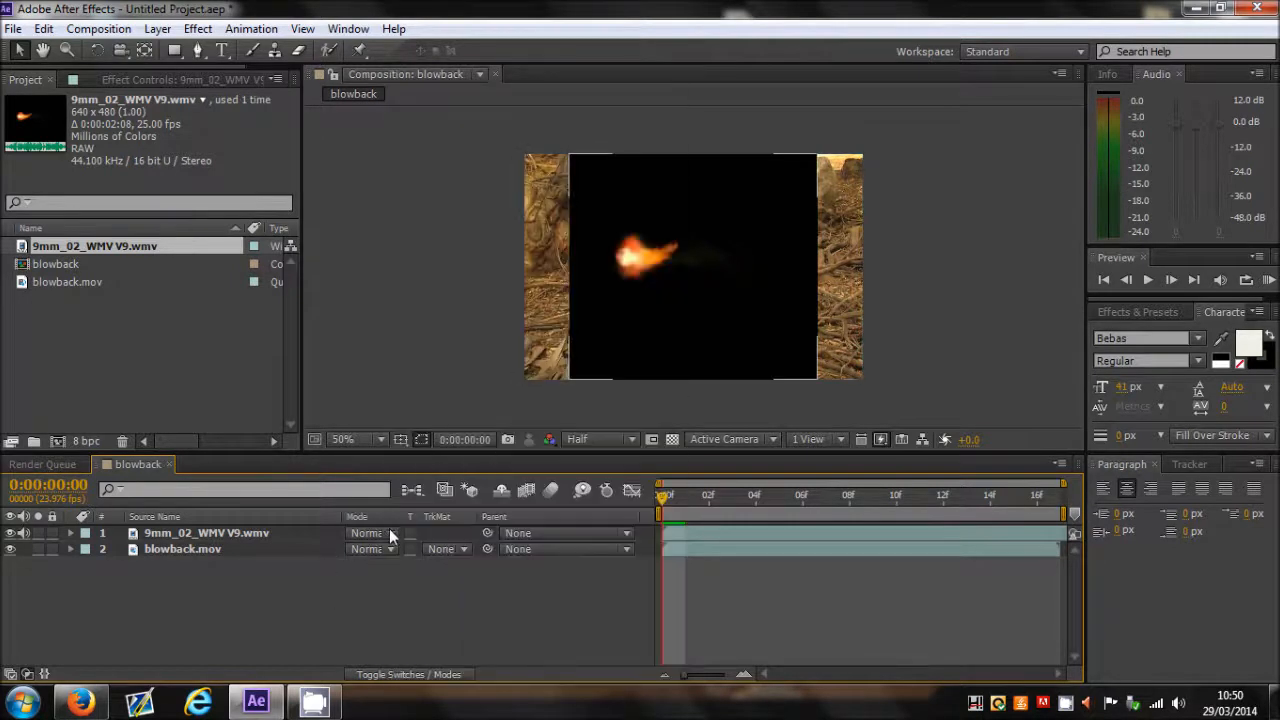
{"action": "left_click", "coordinate": [308, 535]}
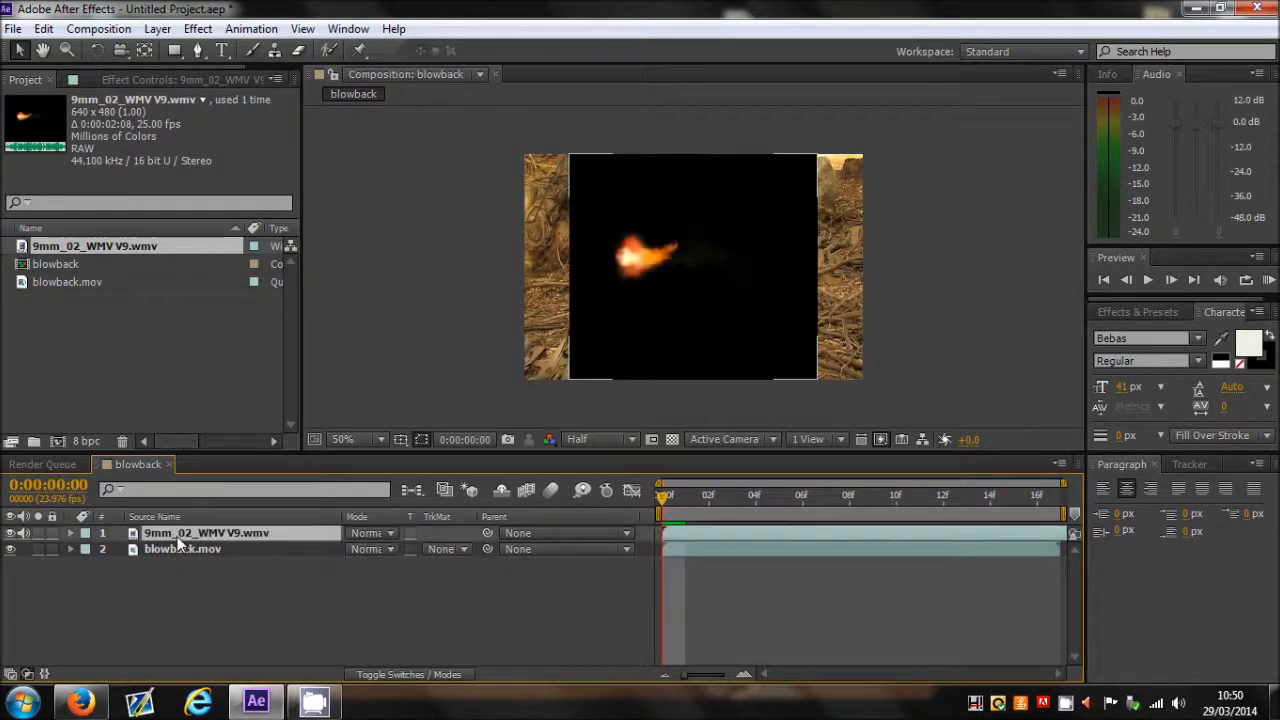
{"action": "left_click", "coordinate": [390, 533]}
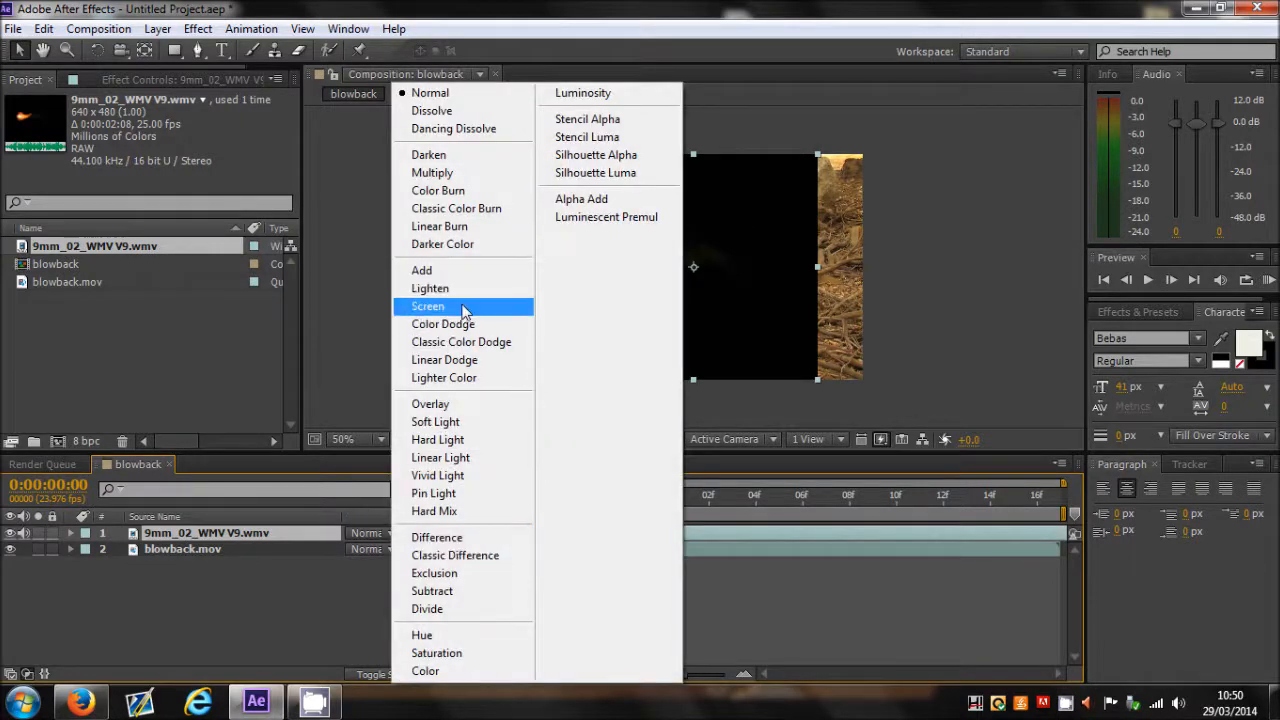
{"action": "left_click", "coordinate": [415, 314]}
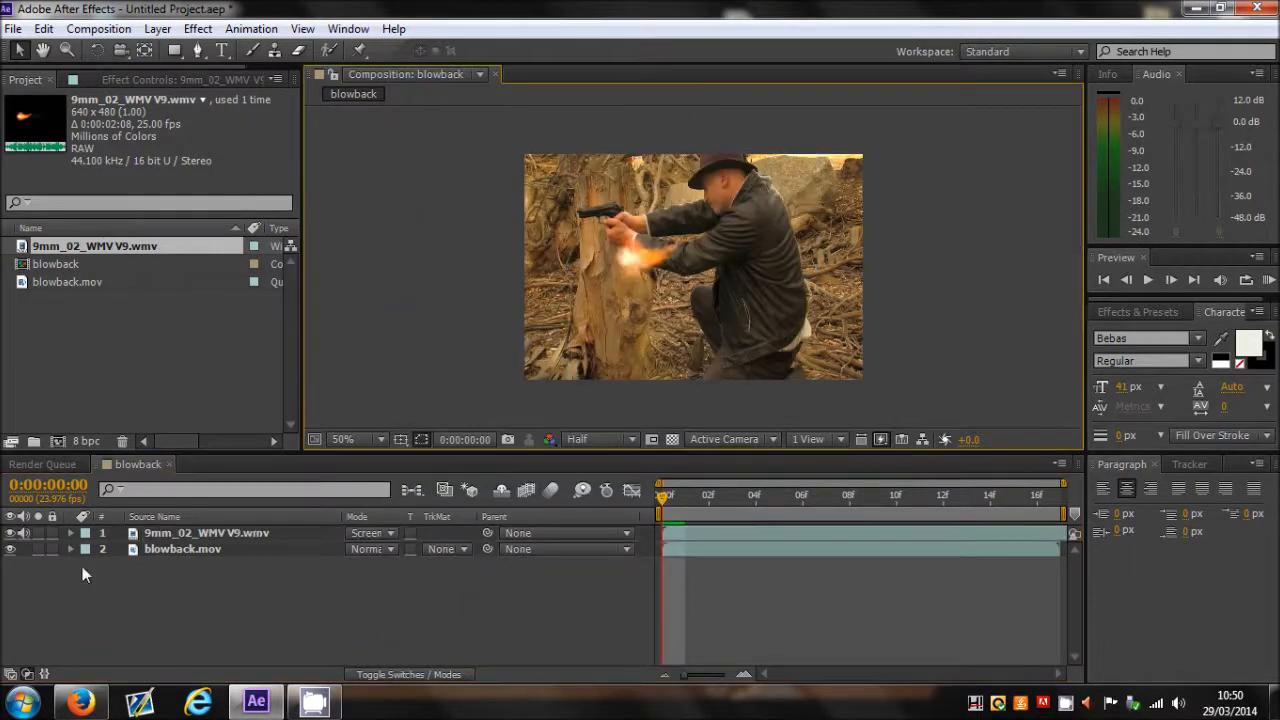
{"action": "left_click", "coordinate": [10, 549]}
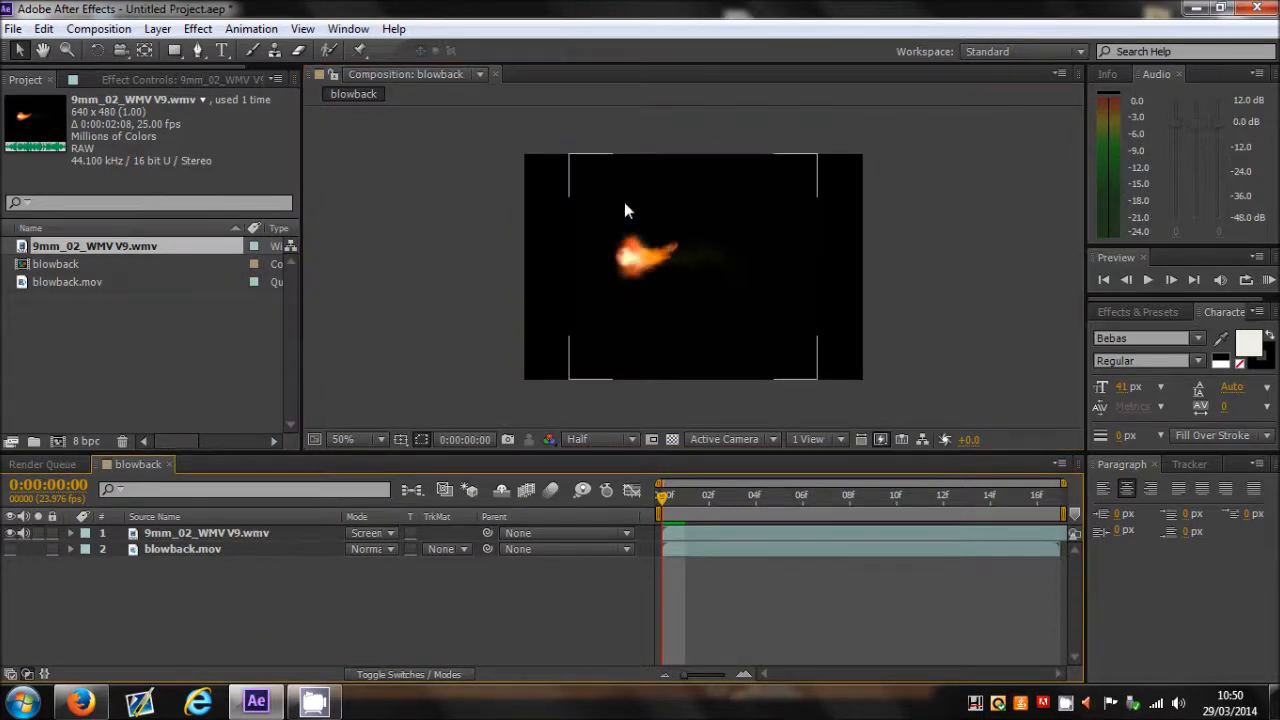
{"action": "left_click", "coordinate": [10, 549]}
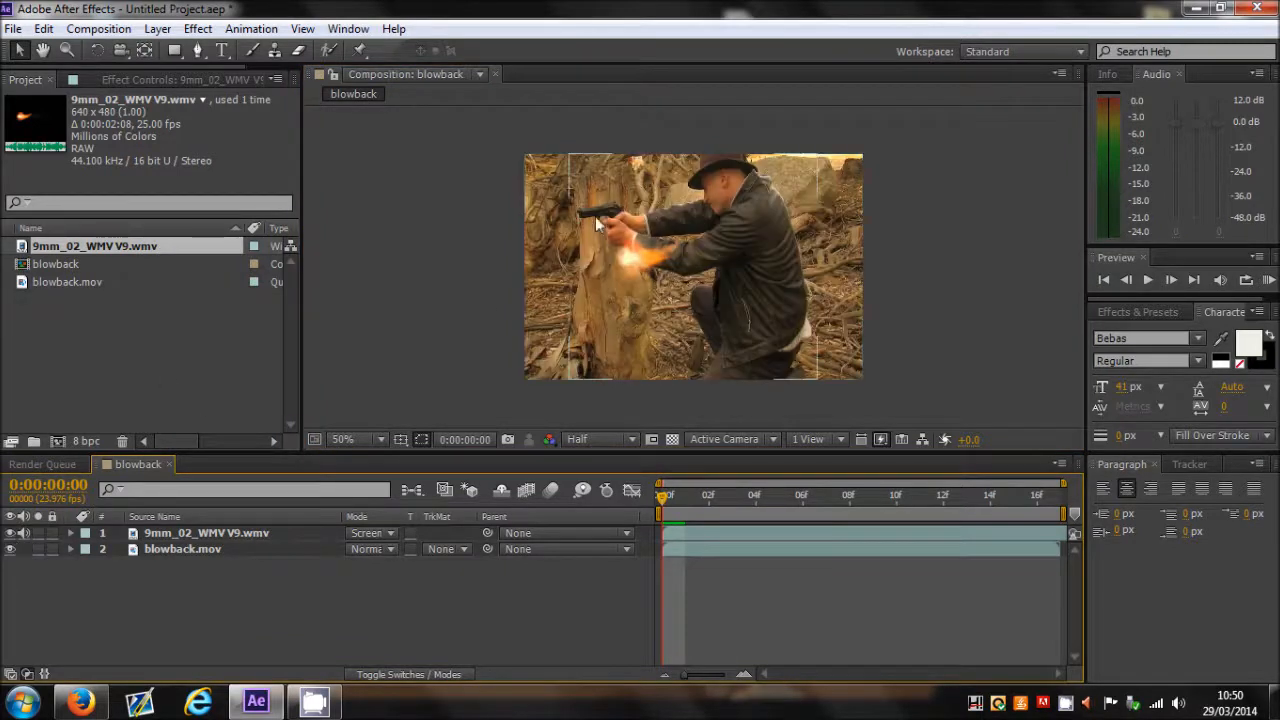
Move the muzzle flash layer sideways until the flame sits over the shooter's sleeve and jacket.
{"action": "left_click", "coordinate": [149, 532]}
{"action": "left_click_drag", "start_coordinate": [630, 274], "coordinate": [722, 318]}
{"action": "scroll", "coordinate": [719, 293], "scroll_direction": "up", "scroll_amount": 2}
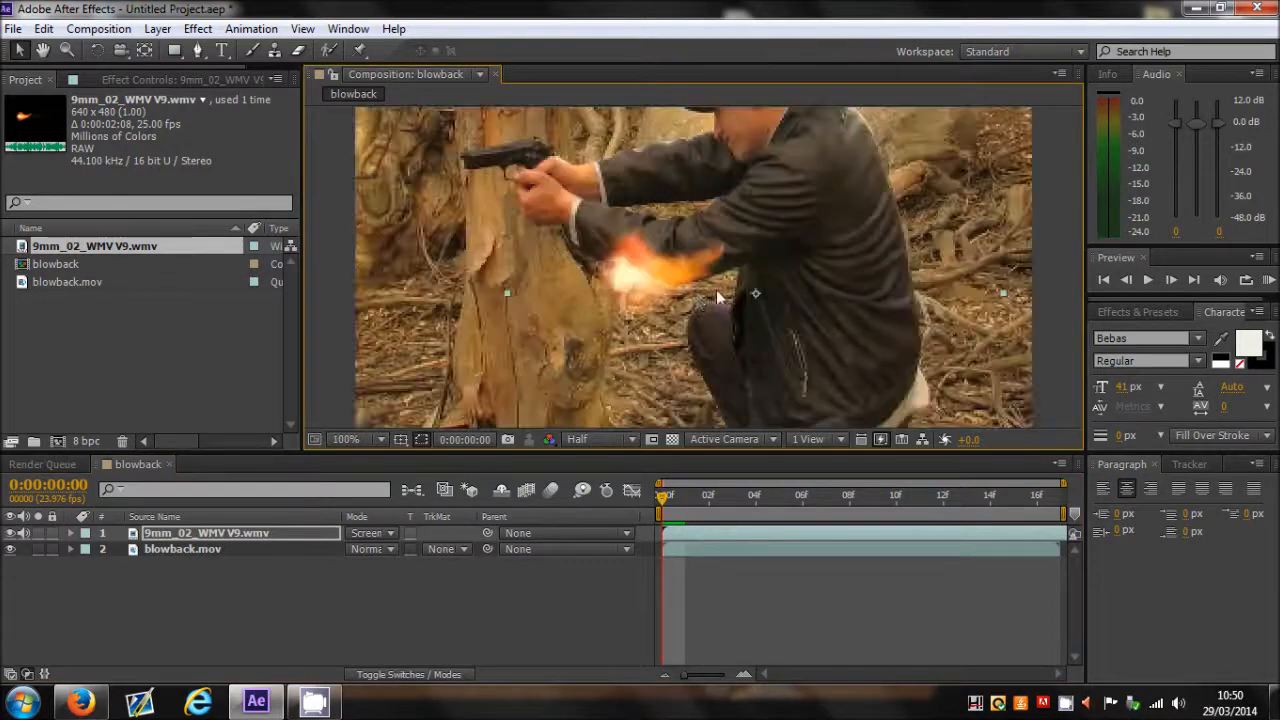
{"action": "scroll", "coordinate": [694, 306], "scroll_direction": "down", "scroll_amount": 2}
{"action": "scroll", "coordinate": [692, 312], "scroll_direction": "up", "scroll_amount": 2}
{"action": "left_click_drag", "start_coordinate": [706, 357], "coordinate": [802, 269]}
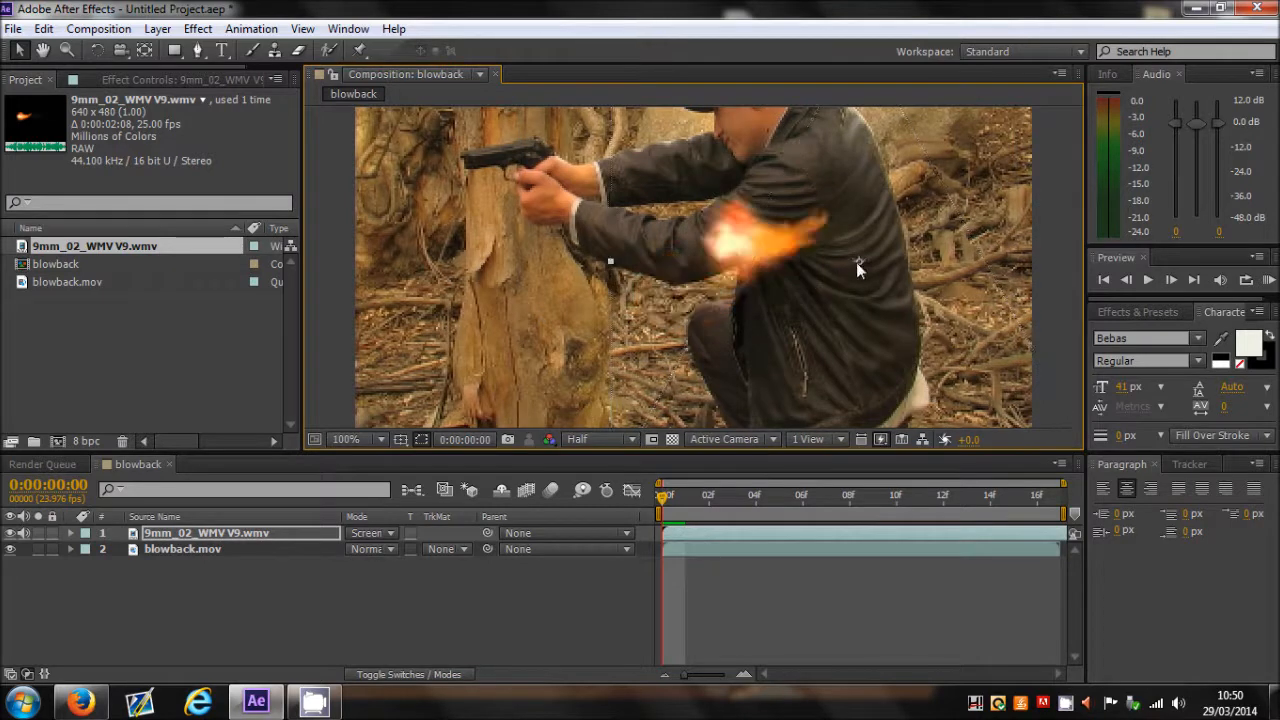
{"action": "scroll", "coordinate": [858, 260], "scroll_direction": "down", "scroll_amount": 2}
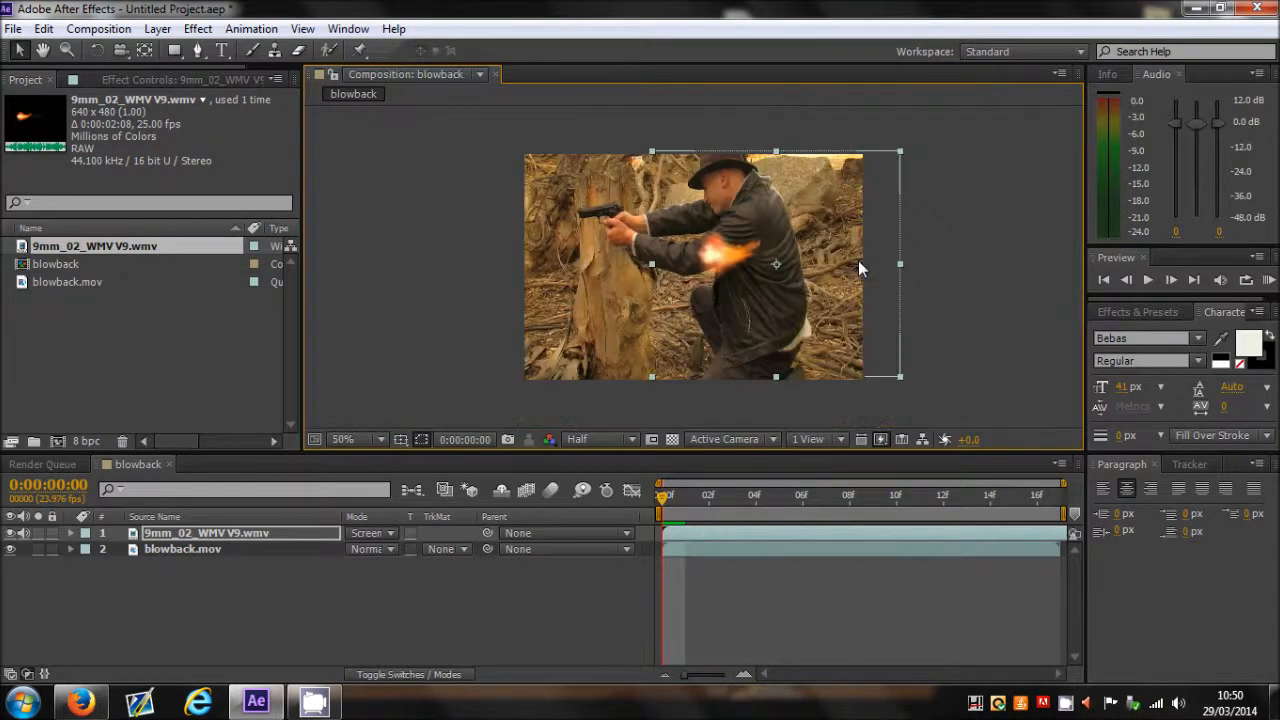
{"action": "scroll", "coordinate": [790, 278], "scroll_direction": "up", "scroll_amount": 4}
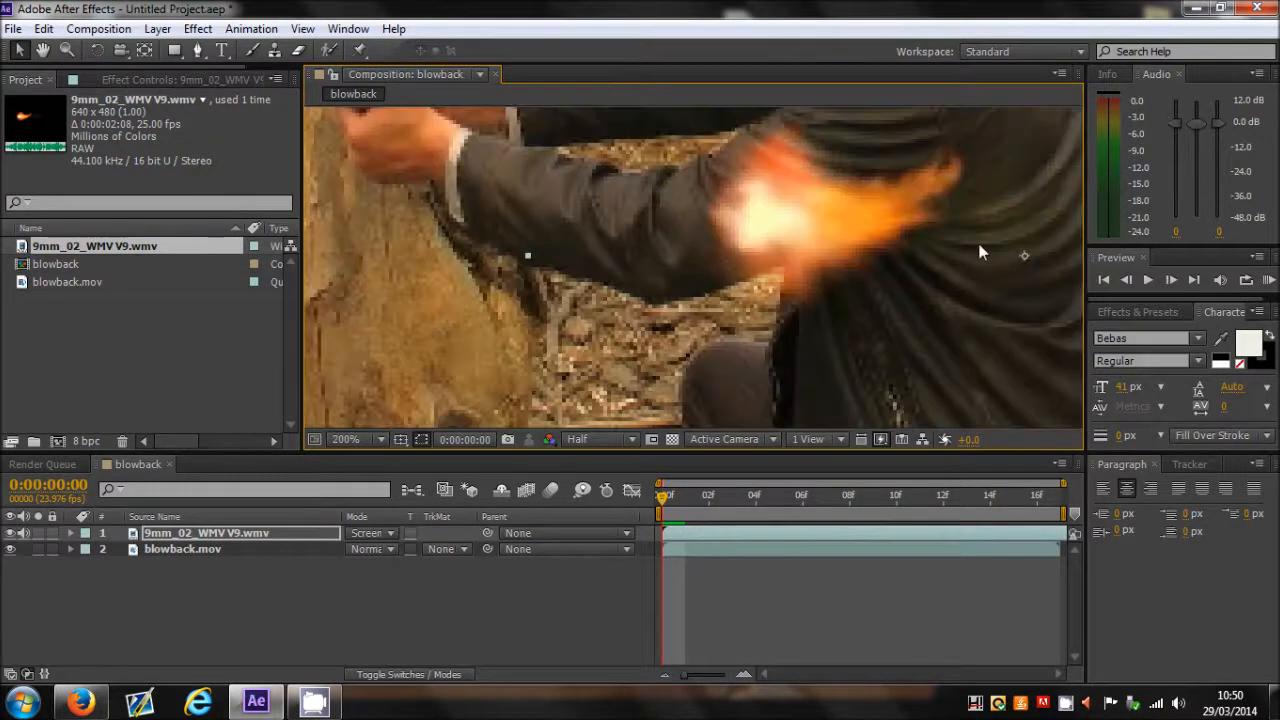
{"action": "scroll", "coordinate": [1036, 264], "scroll_direction": "down", "scroll_amount": 4}
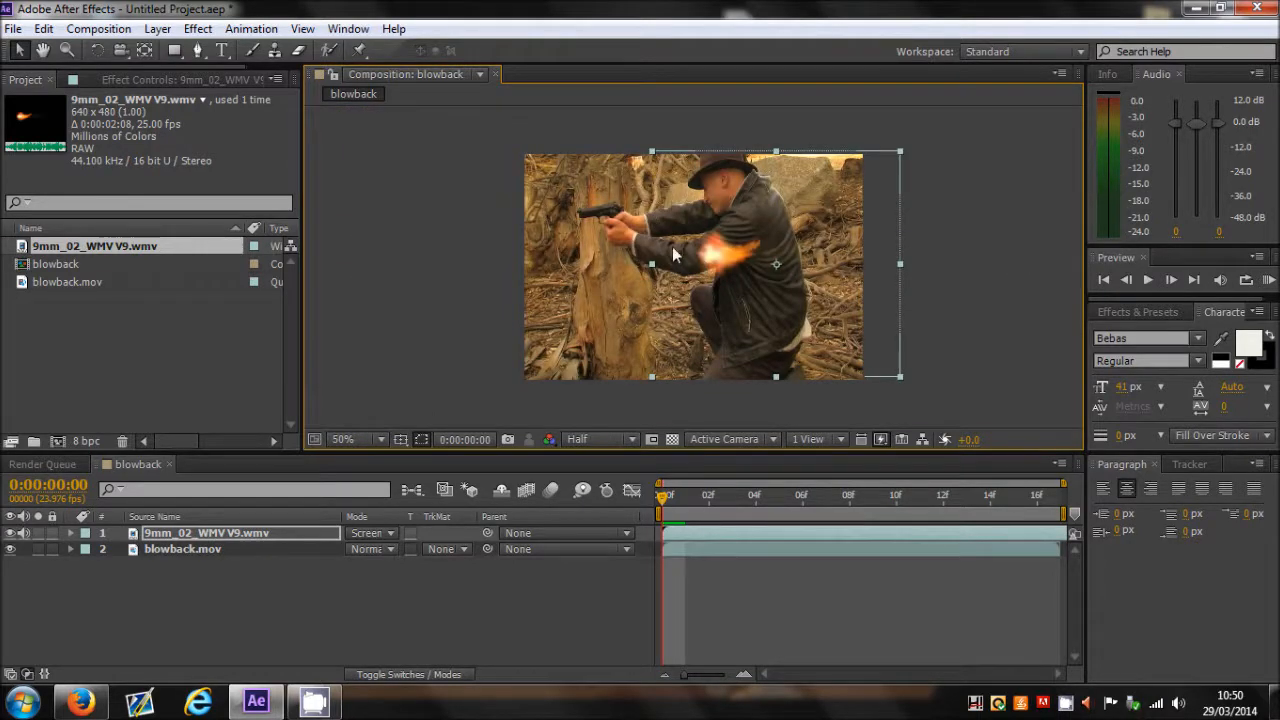
{"action": "scroll", "coordinate": [761, 275], "scroll_direction": "up", "scroll_amount": 2}
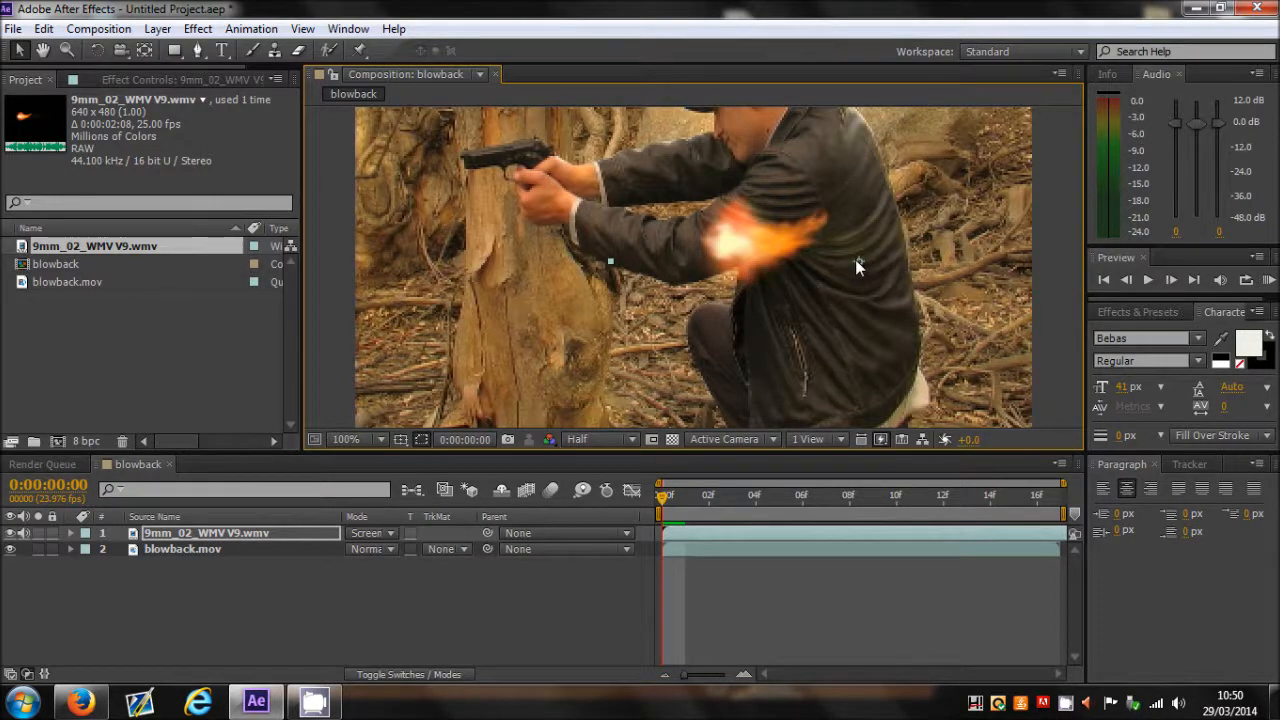
Relocate the flash layer's anchor point with the Pan Behind tool to the bright end where the flame originates.
{"action": "left_click", "coordinate": [142, 53]}
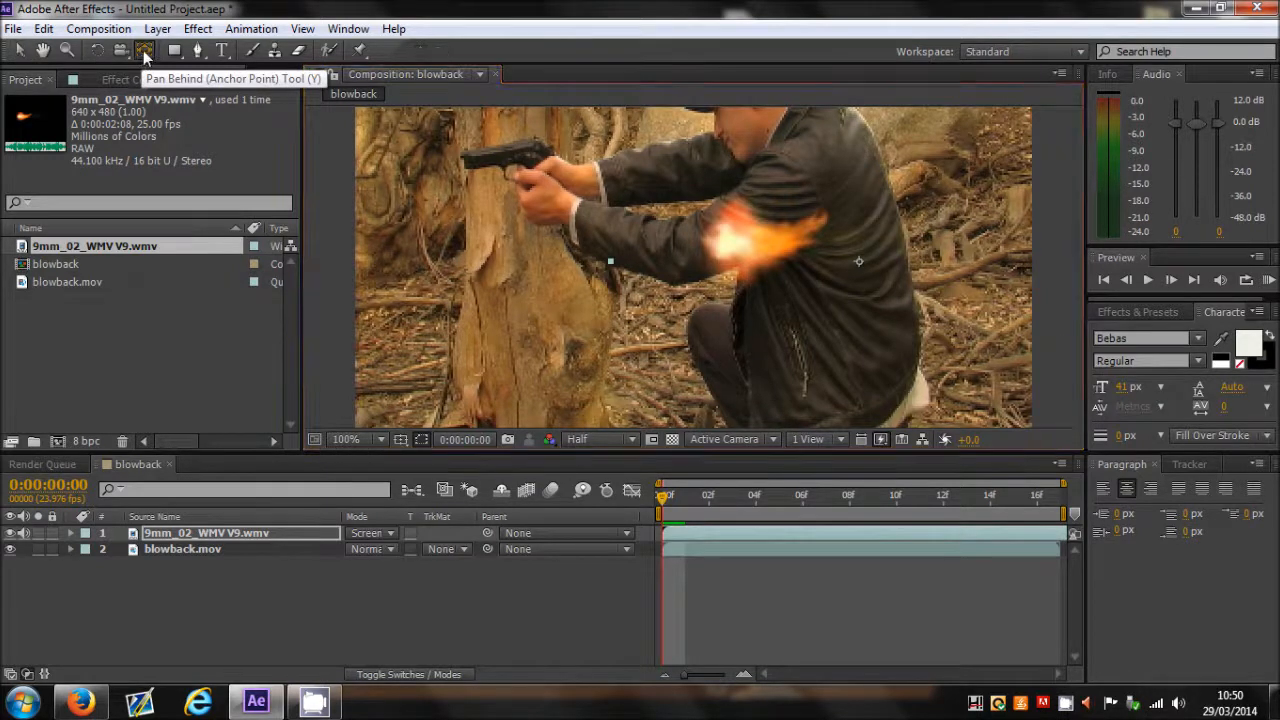
{"action": "left_click", "coordinate": [863, 262]}
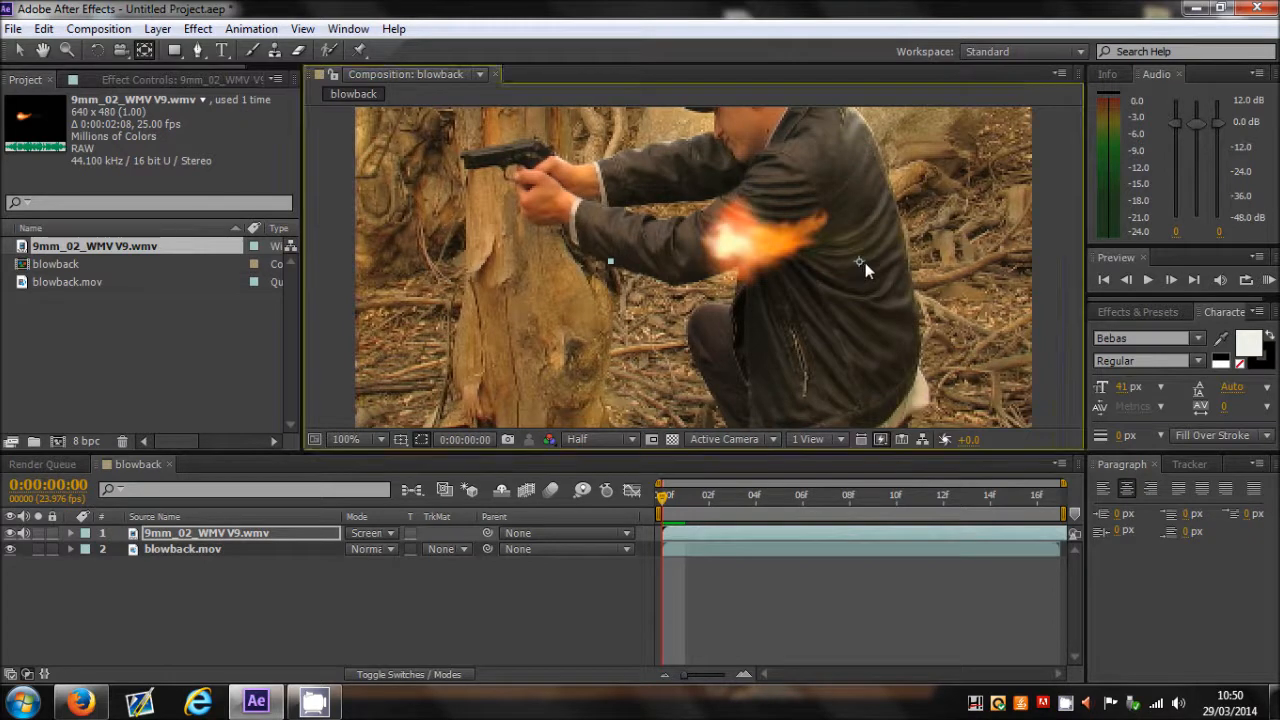
{"action": "left_click_drag", "start_coordinate": [859, 263], "coordinate": [883, 269]}
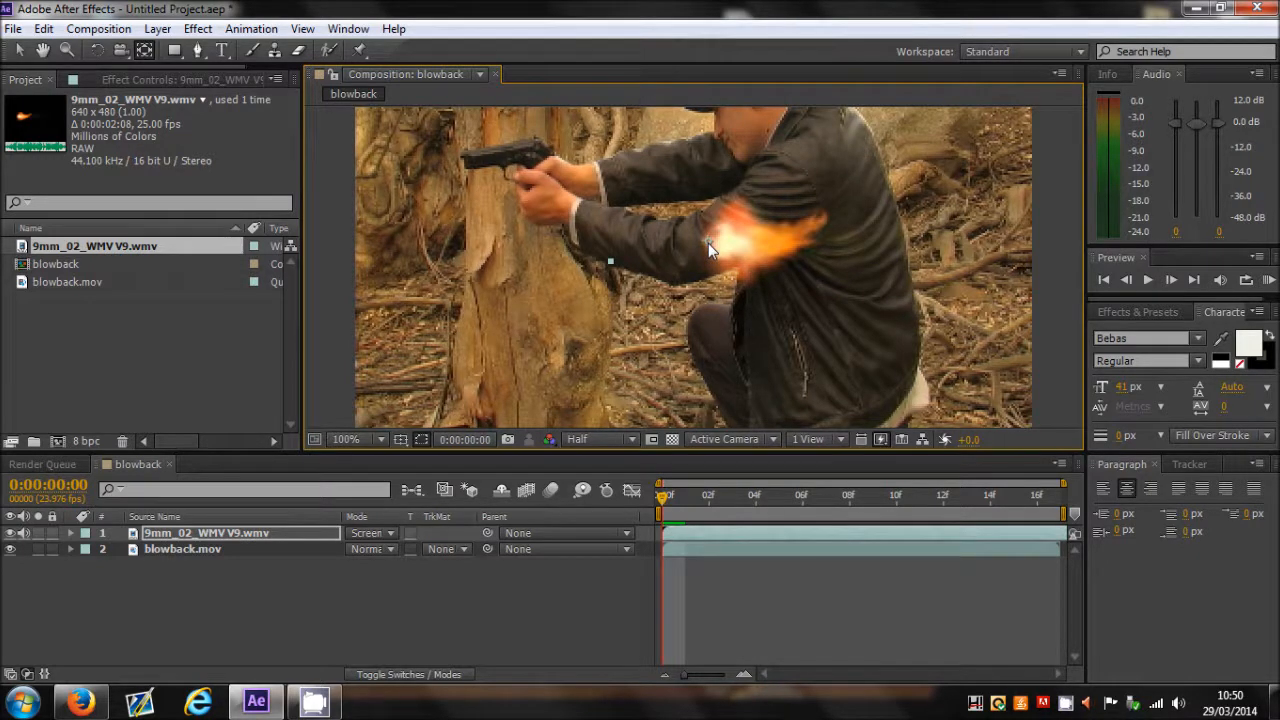
Move the muzzle flash layer onto the tree trunk just below the pistol with the Selection tool.
{"action": "left_click", "coordinate": [18, 52]}
{"action": "key", "text": "comma"}
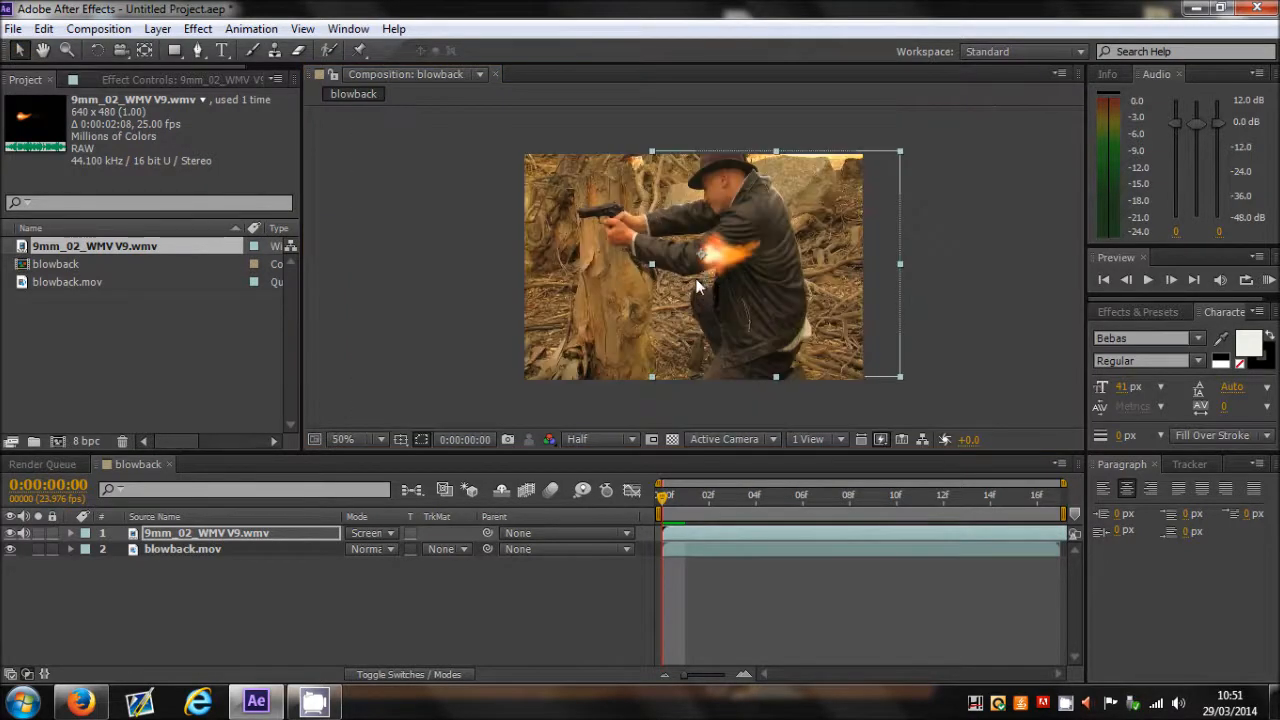
{"action": "left_click_drag", "start_coordinate": [716, 264], "coordinate": [625, 287]}
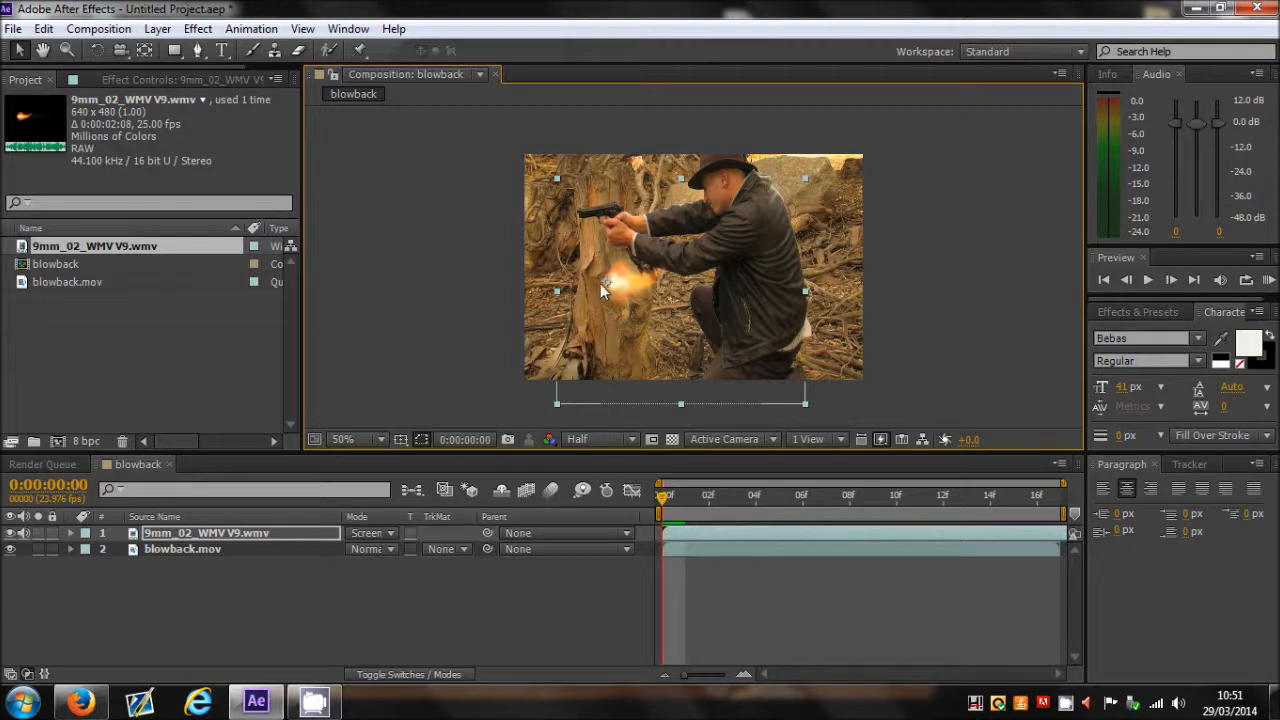
Try rotating the flash layer about its new anchor point to 48° using its Rotation property, and undo it.
{"action": "key", "text": "r"}
{"action": "left_click_drag", "start_coordinate": [356, 549], "coordinate": [590, 235]}
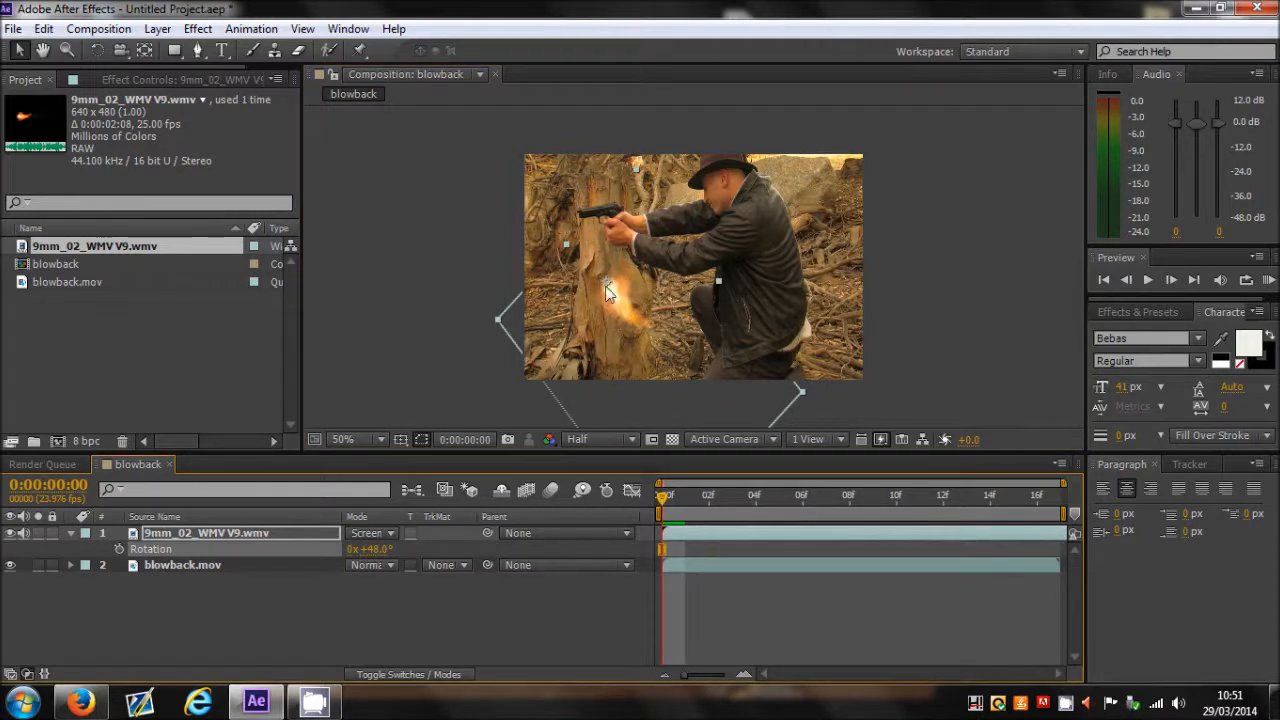
{"action": "key", "text": "ctrl+z"}
{"action": "key", "text": "ctrl+z"}
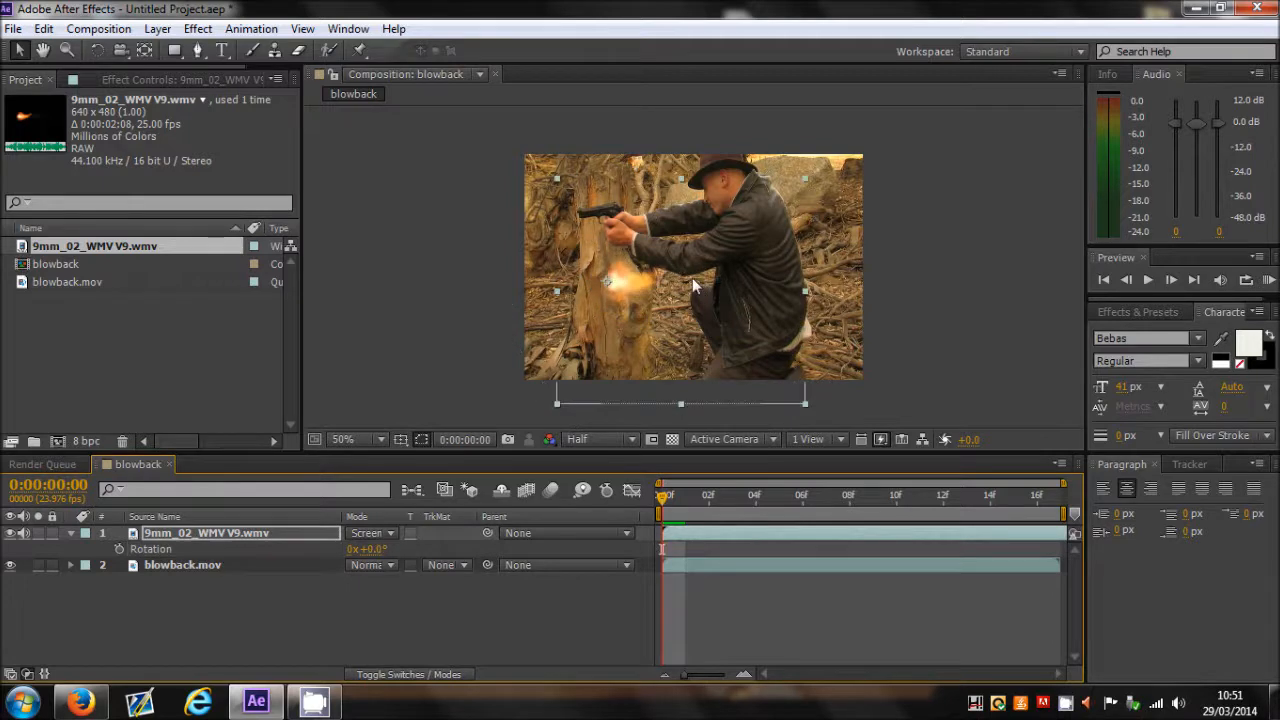
Try flipping the muzzle flash layer horizontally and undo the flip.
{"action": "scroll", "coordinate": [650, 281], "scroll_direction": "up", "scroll_amount": 1}
{"action": "scroll", "coordinate": [652, 280], "scroll_direction": "down", "scroll_amount": 1}
{"action": "left_click", "coordinate": [157, 29]}
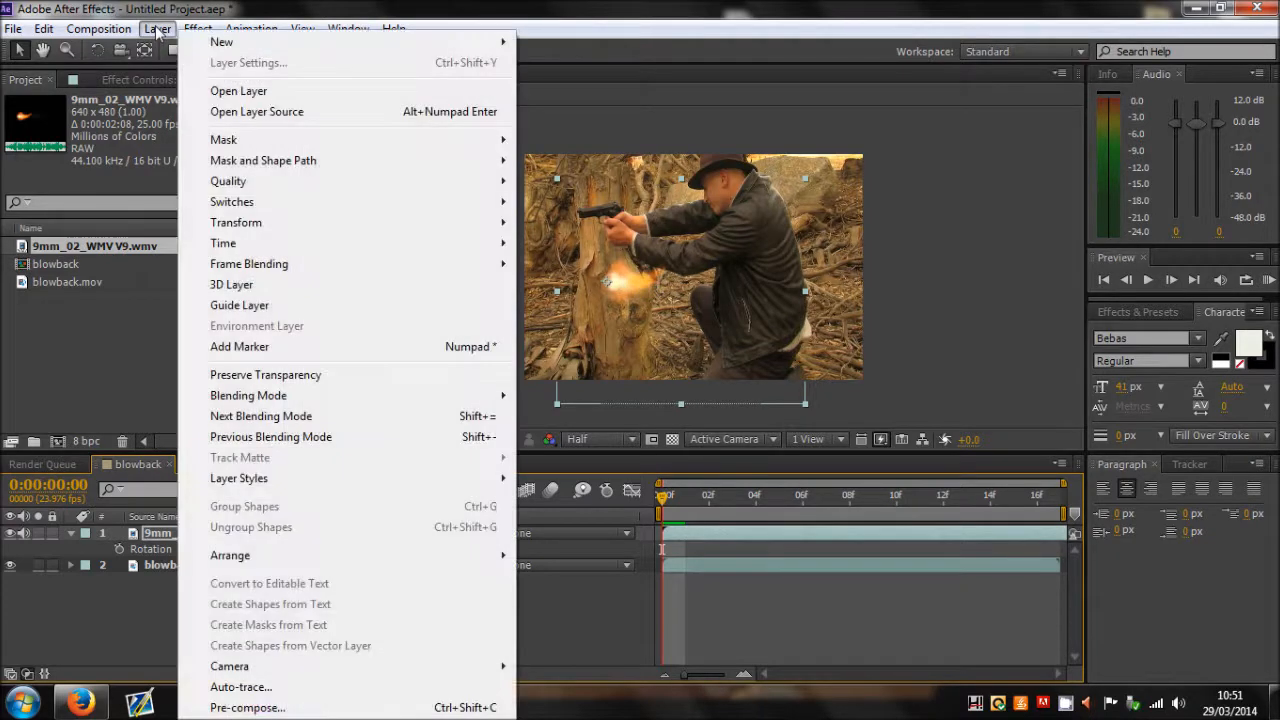
{"action": "mouse_move", "coordinate": [263, 224]}
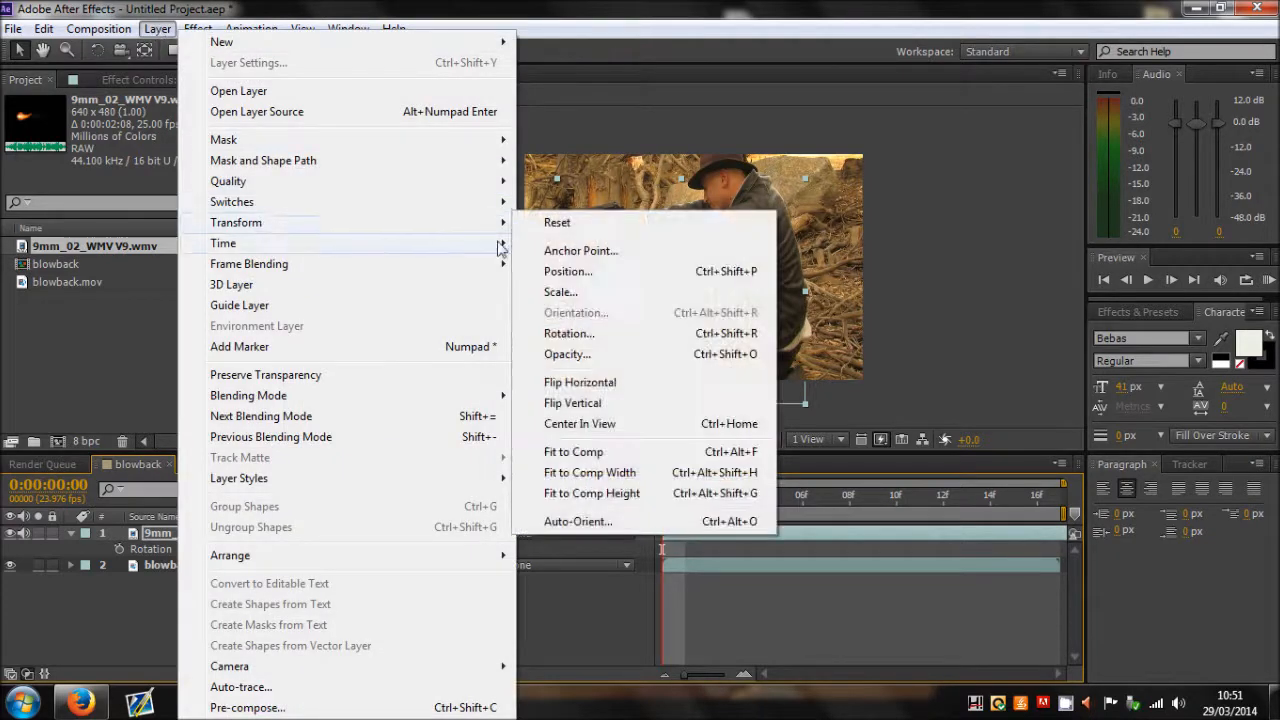
{"action": "left_click", "coordinate": [590, 390]}
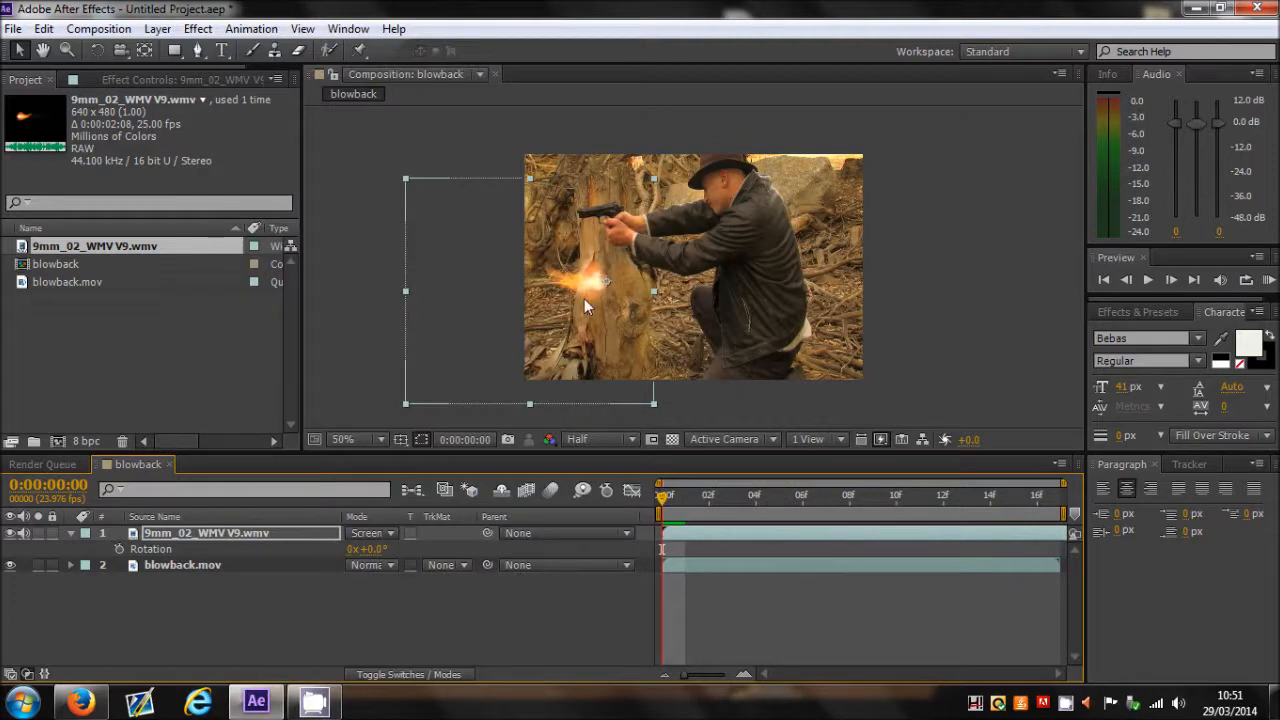
{"action": "key", "text": "ctrl+z"}
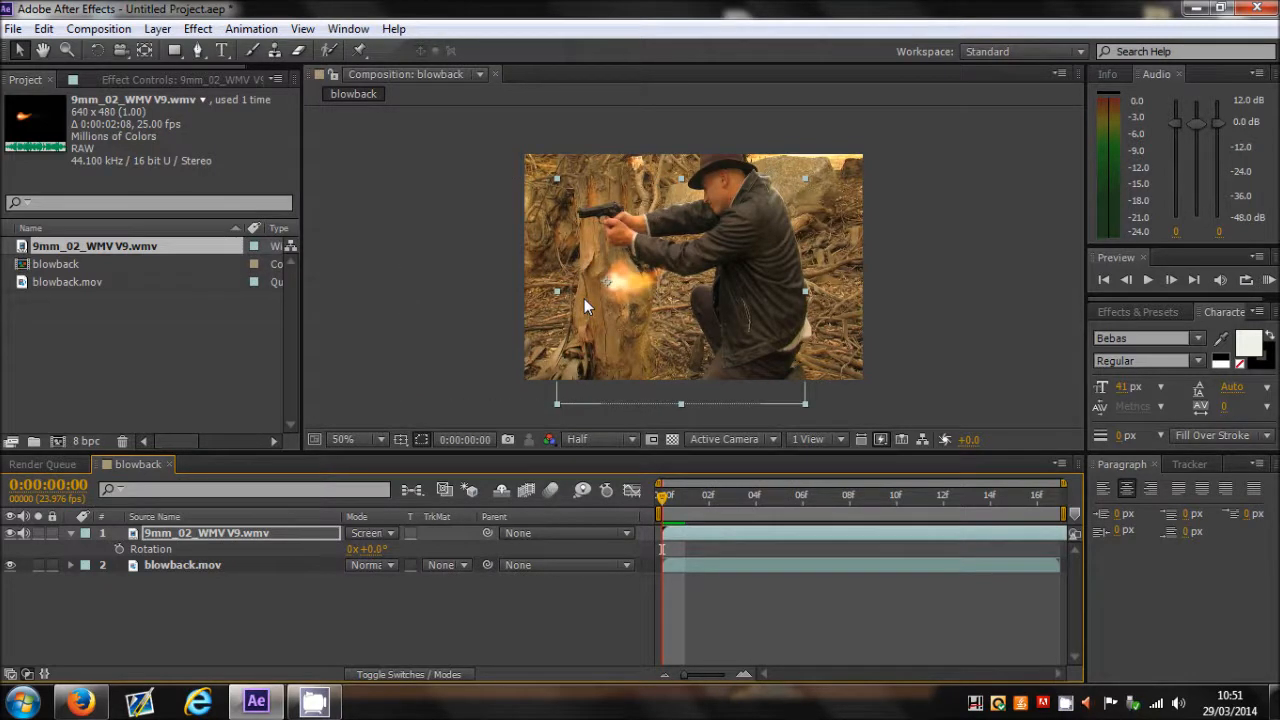
Set the flash layer's rotation to 182° so it points in the firing direction, and set the preview resolution to Full.
{"action": "left_click_drag", "start_coordinate": [372, 549], "coordinate": [540, 546]}
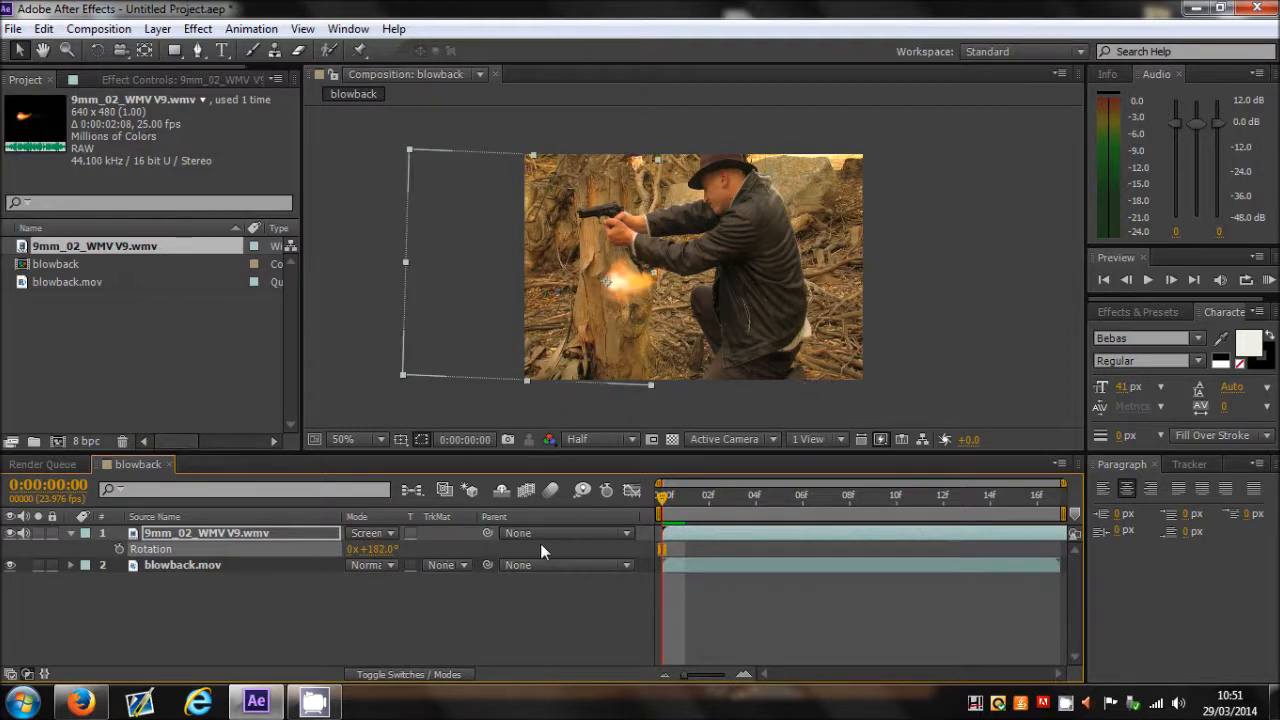
{"action": "left_click", "coordinate": [581, 271]}
{"action": "scroll", "coordinate": [581, 271], "scroll_direction": "up", "scroll_amount": 3}
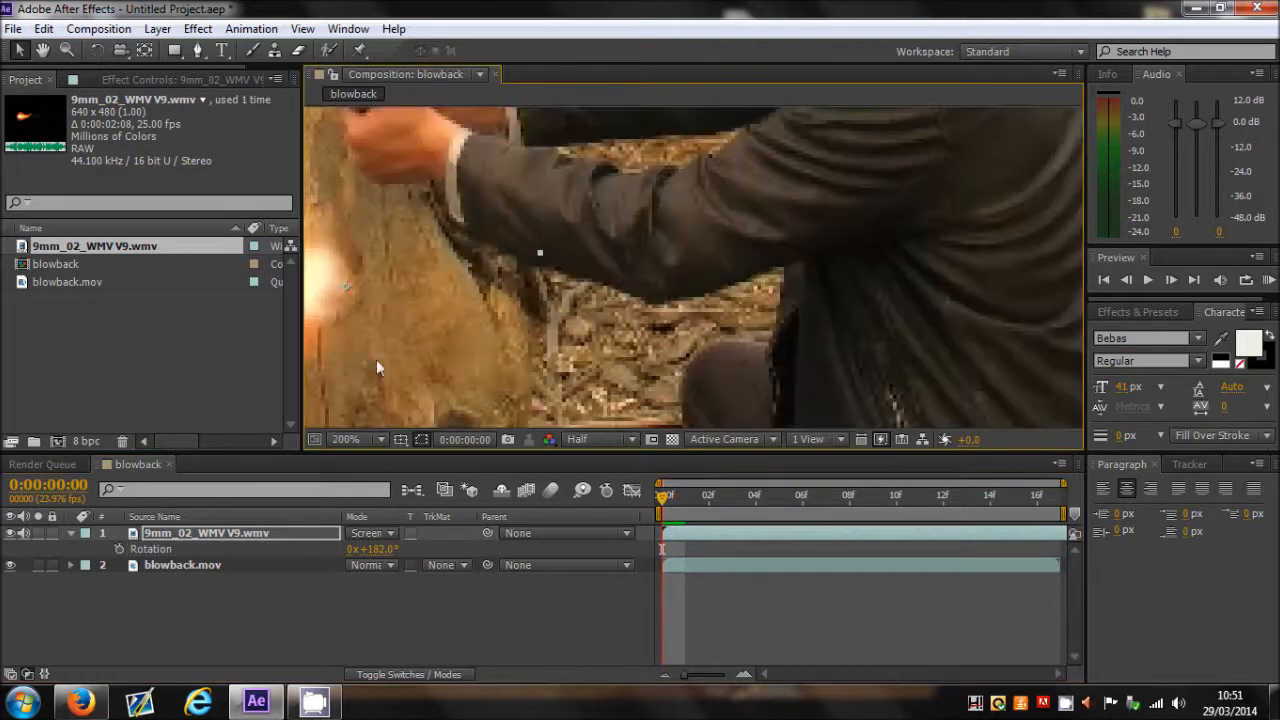
{"action": "scroll", "coordinate": [462, 340], "scroll_direction": "down", "scroll_amount": 1}
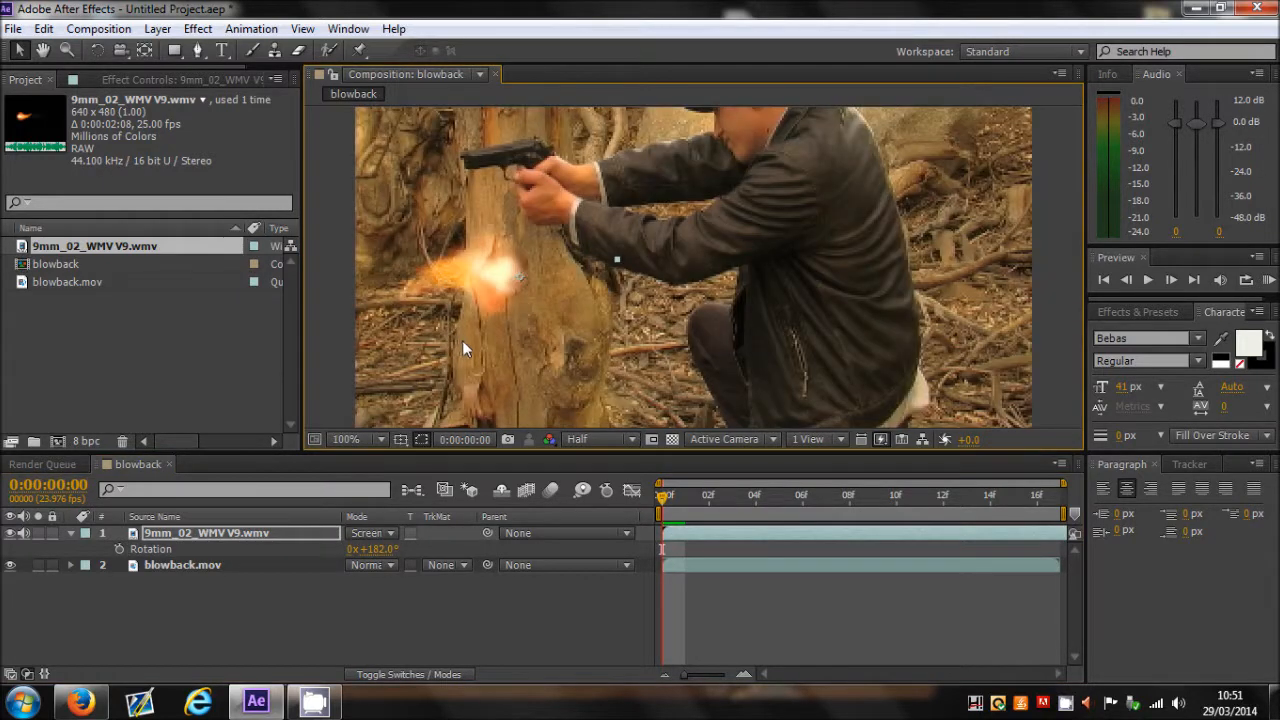
{"action": "left_click", "coordinate": [590, 440]}
{"action": "left_click", "coordinate": [605, 489]}
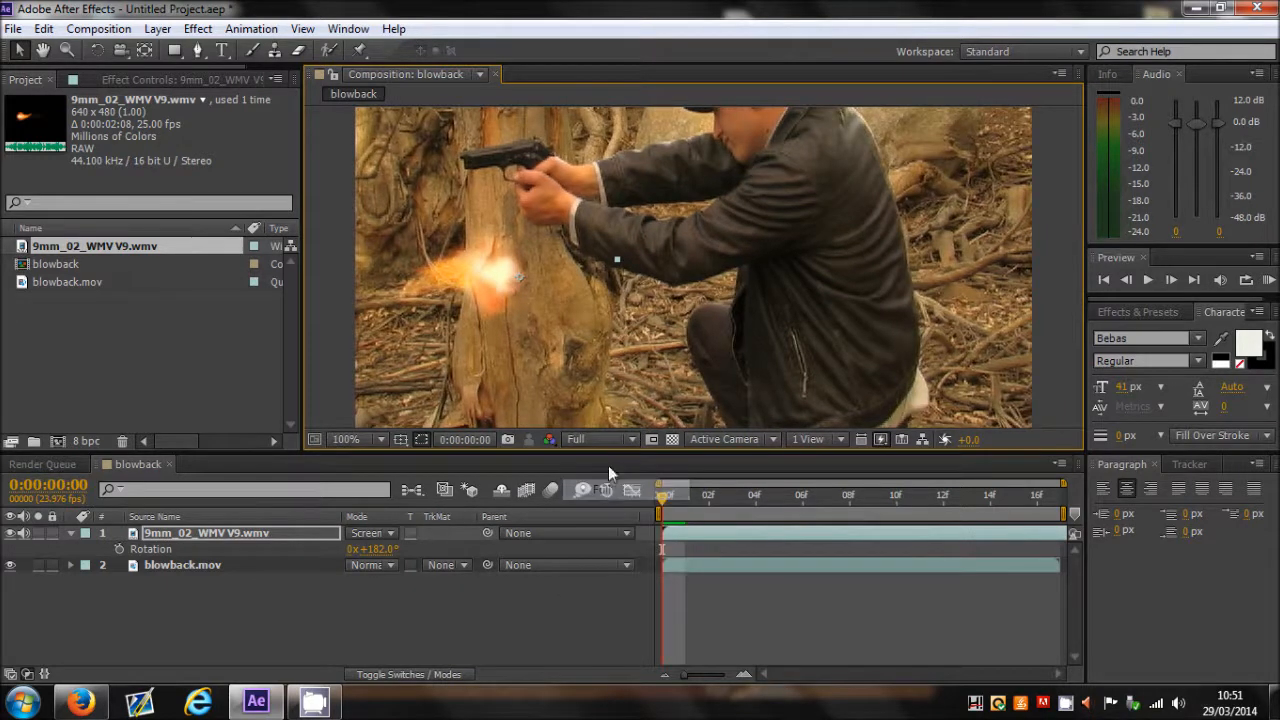
Set the muzzle flash layer's rotation to 174° and move the layer slightly up the trunk toward the pistol.
{"action": "left_click", "coordinate": [380, 552]}
{"action": "type", "text": "24"}
{"action": "key", "text": "Return"}
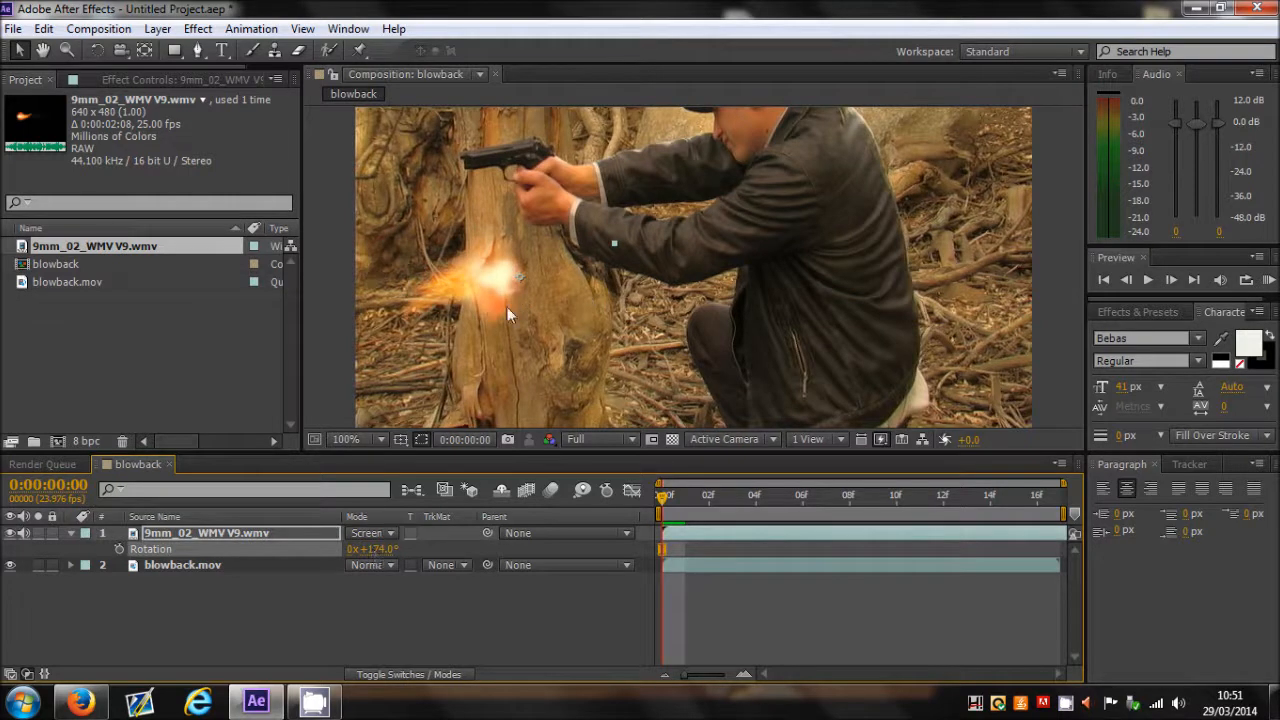
{"action": "left_click_drag", "start_coordinate": [493, 286], "coordinate": [502, 250]}
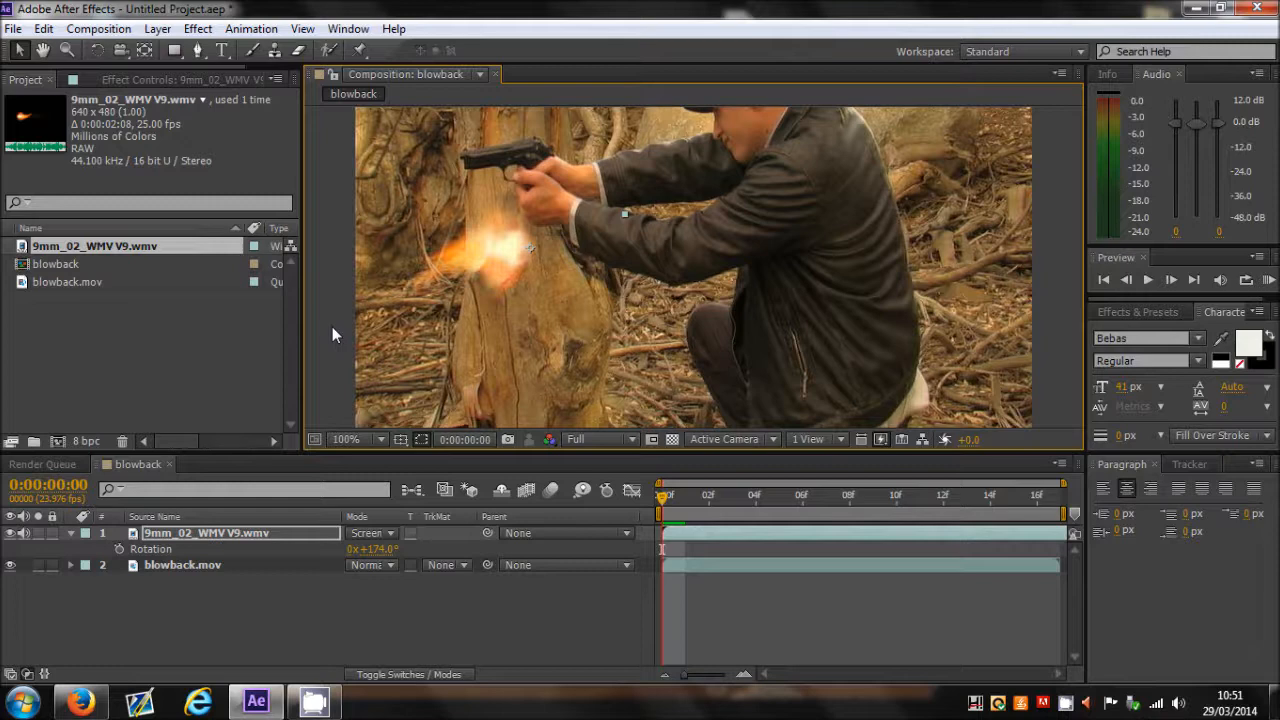
Move the muzzle flash layer up in front of the pistol's barrel, with the flash pointing away from the muzzle.
{"action": "left_click", "coordinate": [250, 538]}
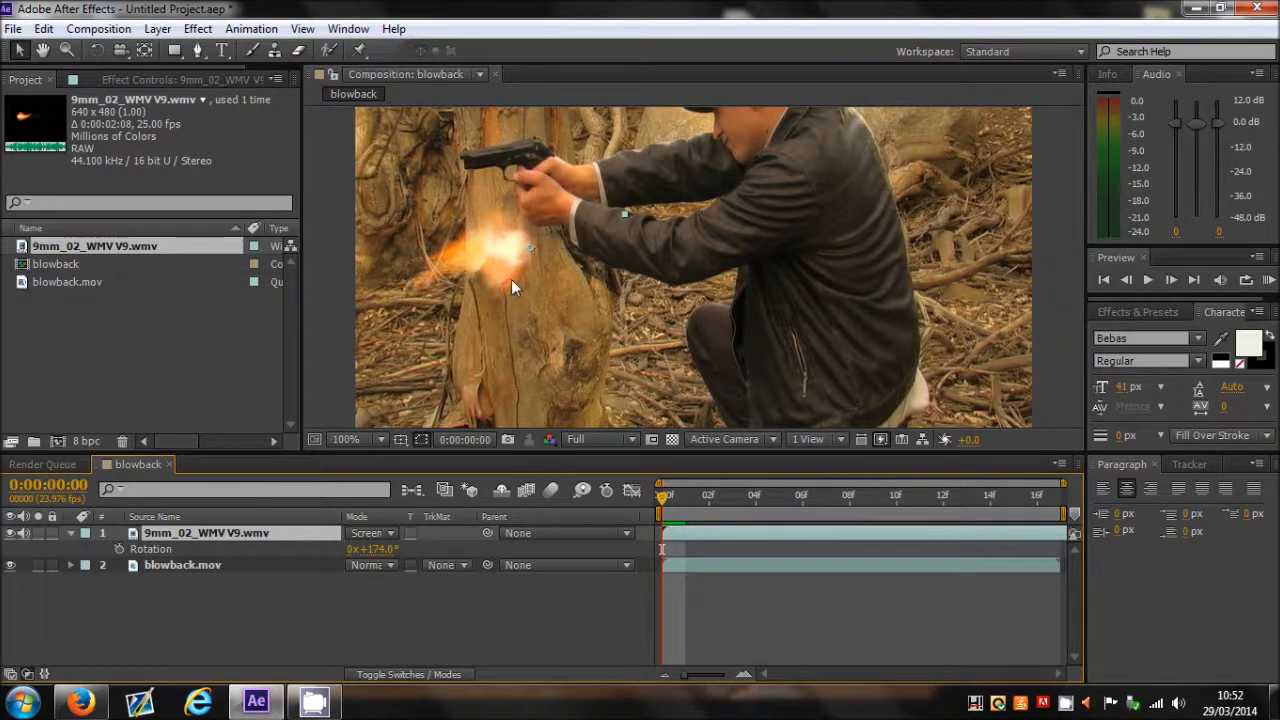
{"action": "left_click_drag", "start_coordinate": [470, 253], "coordinate": [400, 161]}
{"action": "scroll", "coordinate": [404, 139], "scroll_direction": "up", "scroll_amount": 2}
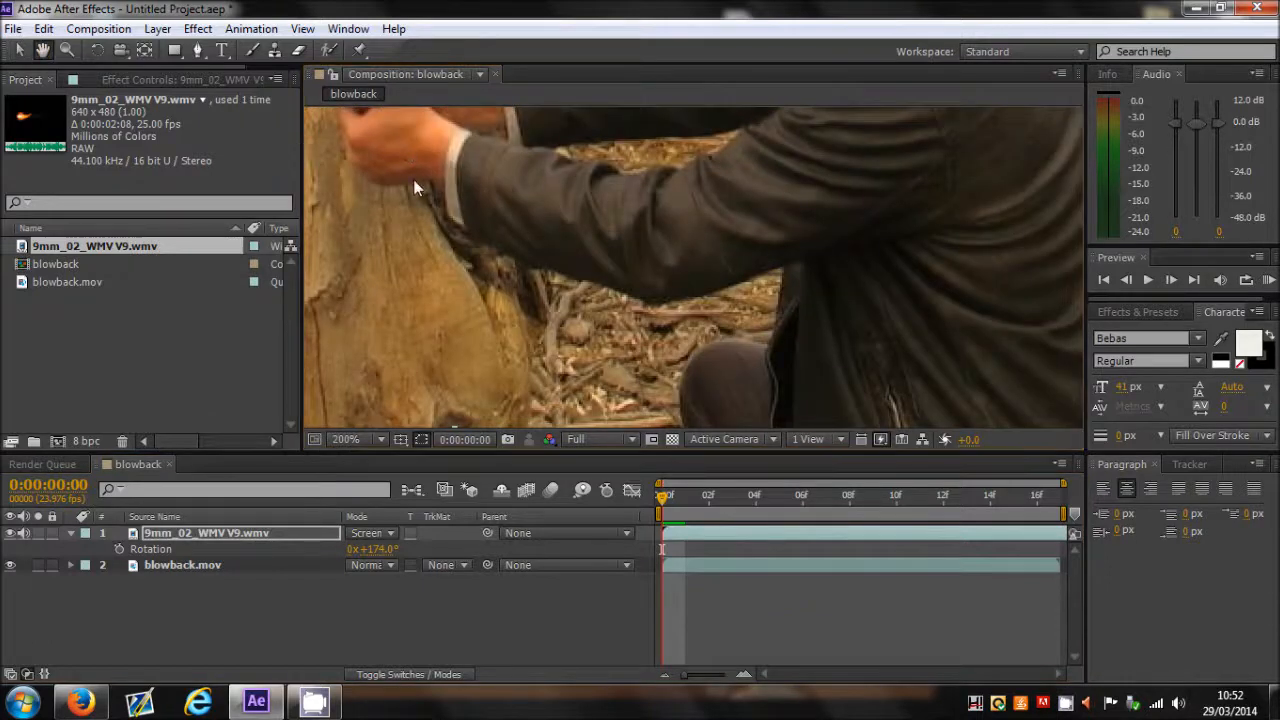
{"action": "scroll", "coordinate": [414, 186], "scroll_direction": "down", "scroll_amount": 1}
{"action": "scroll", "coordinate": [433, 231], "scroll_direction": "left", "scroll_amount": 3}
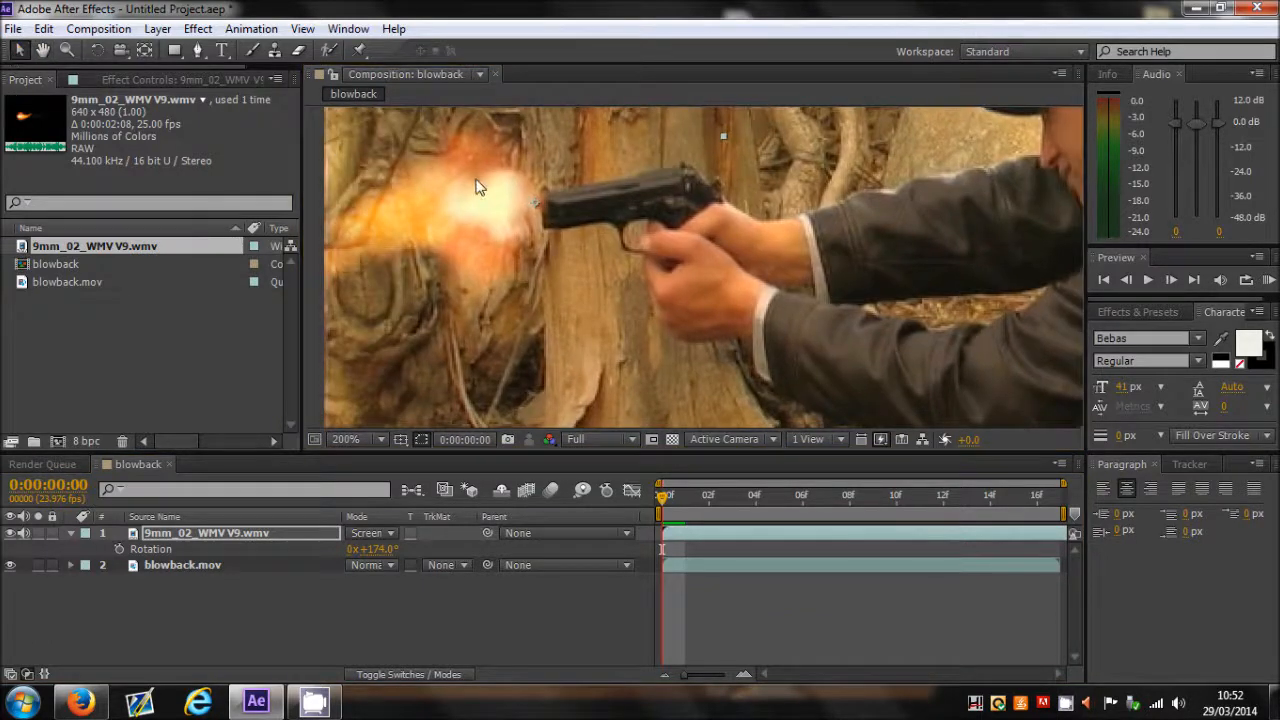
{"action": "mouse_move", "coordinate": [513, 212]}
{"action": "left_mouse_down"}
{"action": "mouse_move", "coordinate": [472, 226]}
{"action": "mouse_move", "coordinate": [514, 220]}
{"action": "left_mouse_up"}
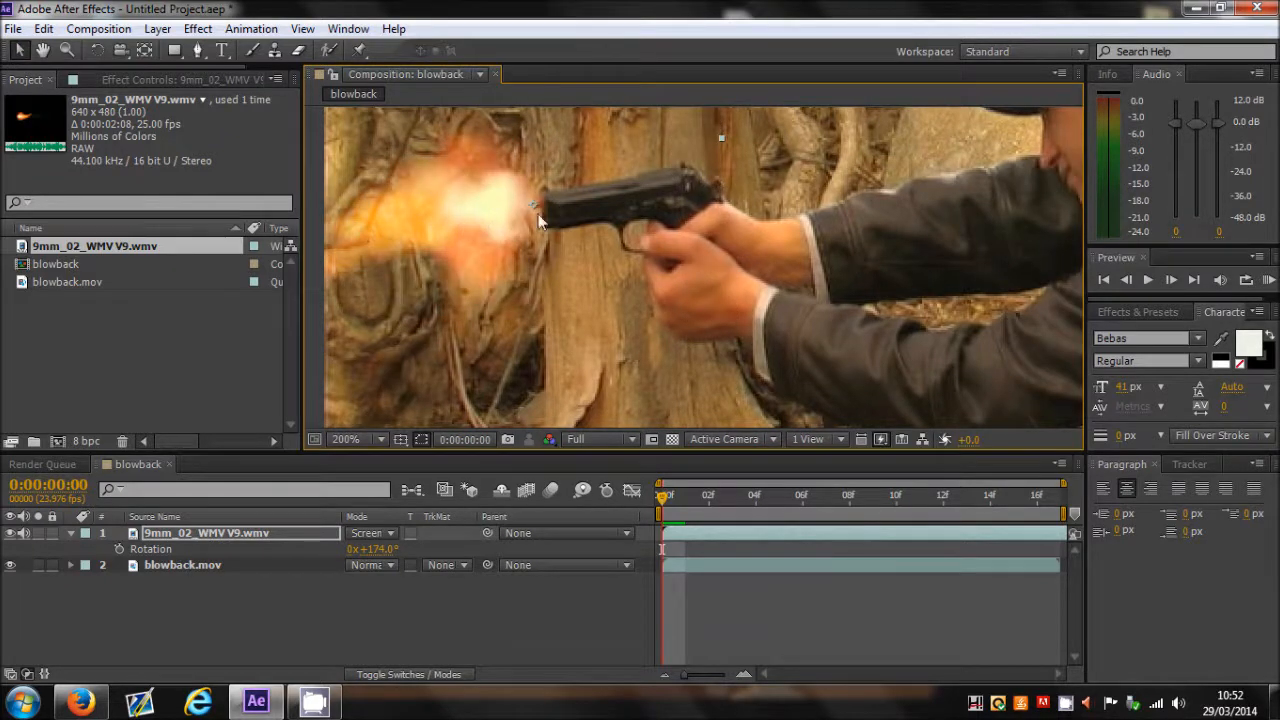
Nudge the flash layer closer until its base meets the end of the barrel, checking the fit at several magnifications.
{"action": "key", "text": "comma"}
{"action": "key", "text": "comma"}
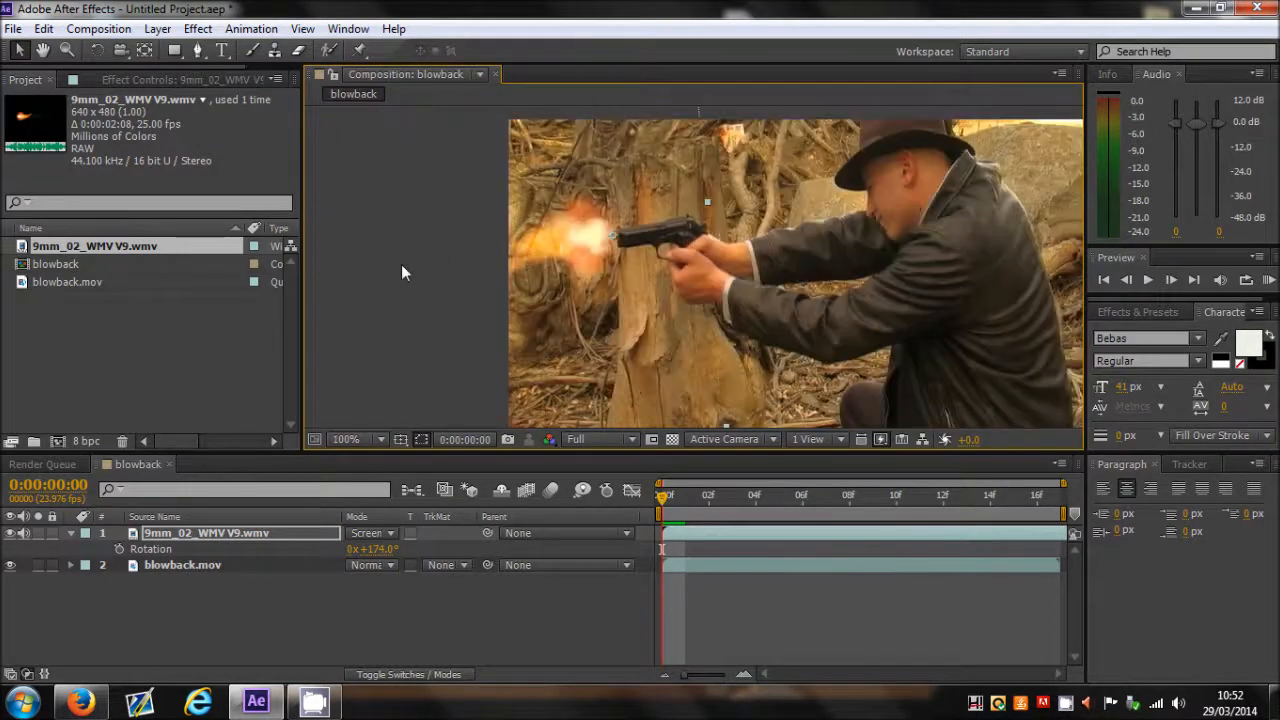
{"action": "key", "text": "period"}
{"action": "key", "text": "period"}
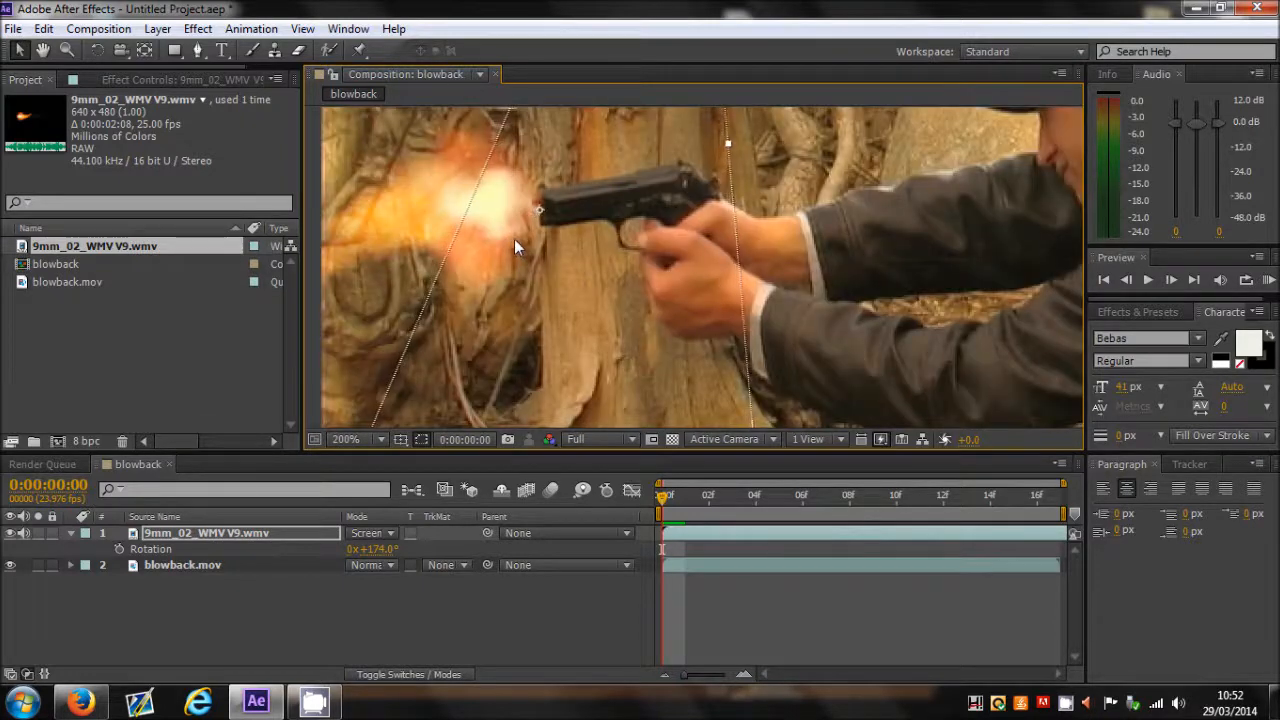
{"action": "key", "text": "comma"}
{"action": "key", "text": "comma"}
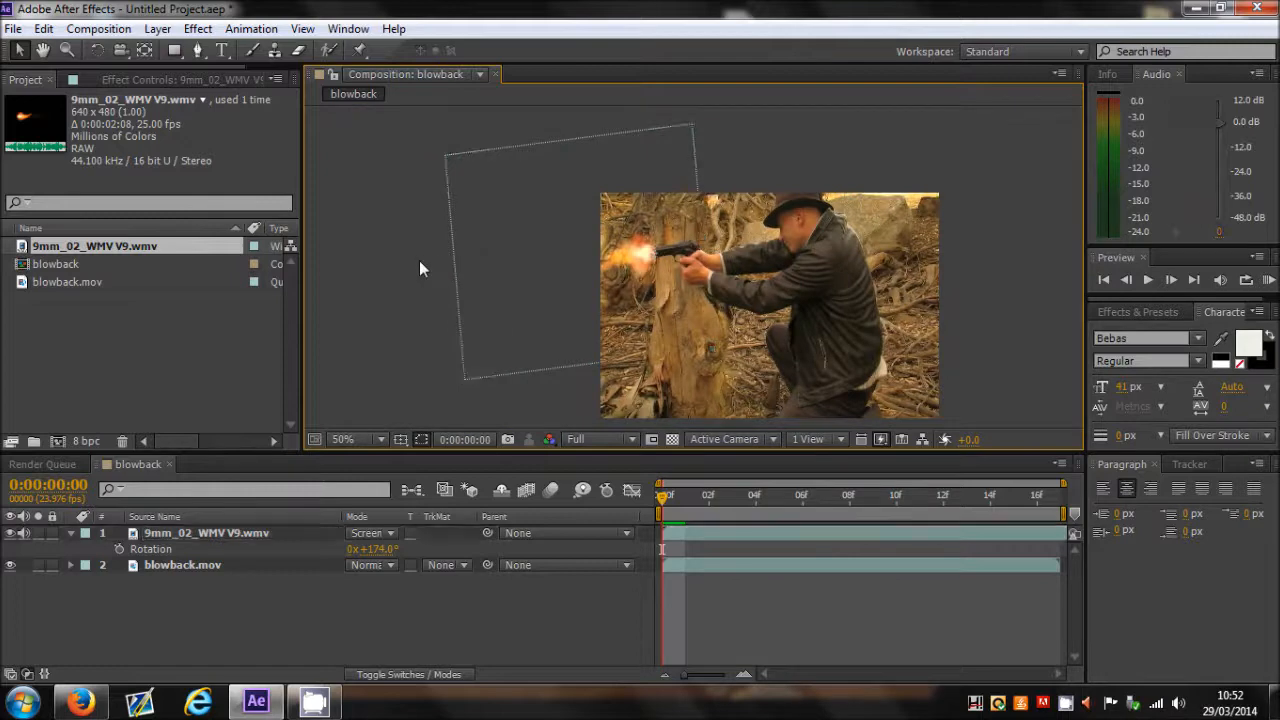
{"action": "key", "text": "period"}
{"action": "key", "text": "period"}
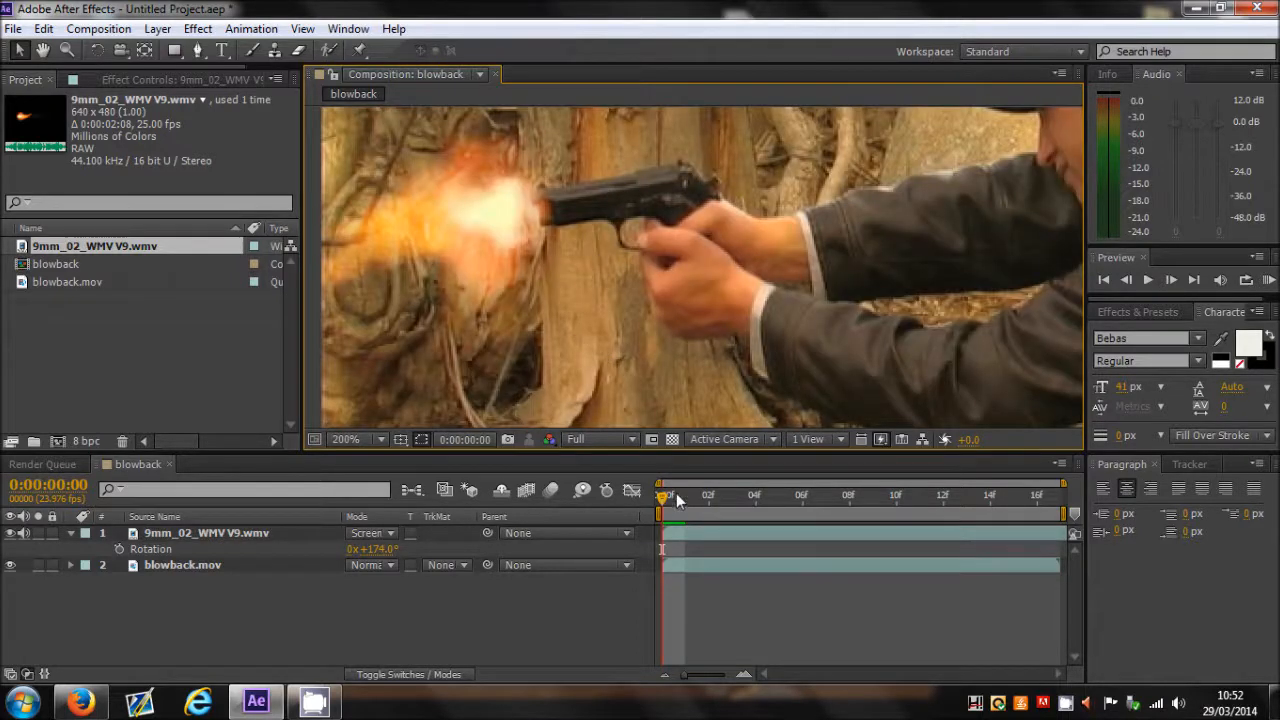
Hide the flash layer and step through the footage to frame 5, just before the pistol recoils.
{"action": "left_click", "coordinate": [10, 533]}
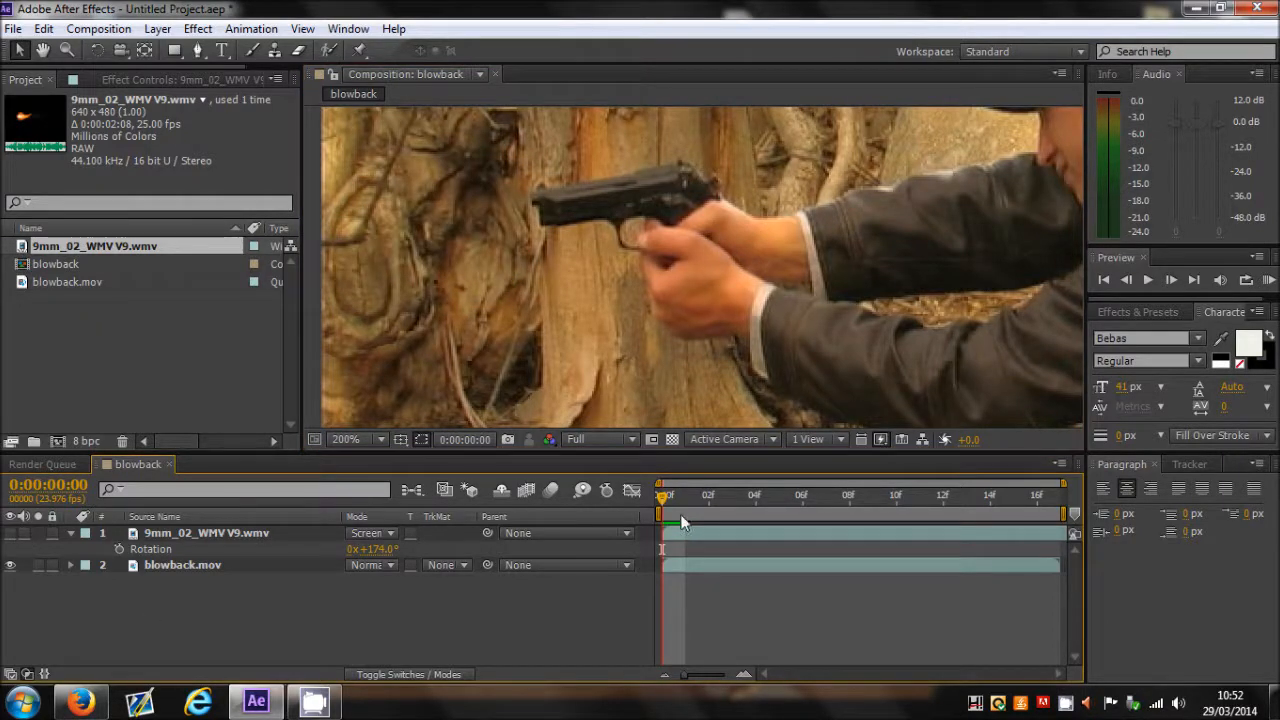
{"action": "scroll", "coordinate": [711, 343], "scroll_direction": "down", "scroll_amount": 1}
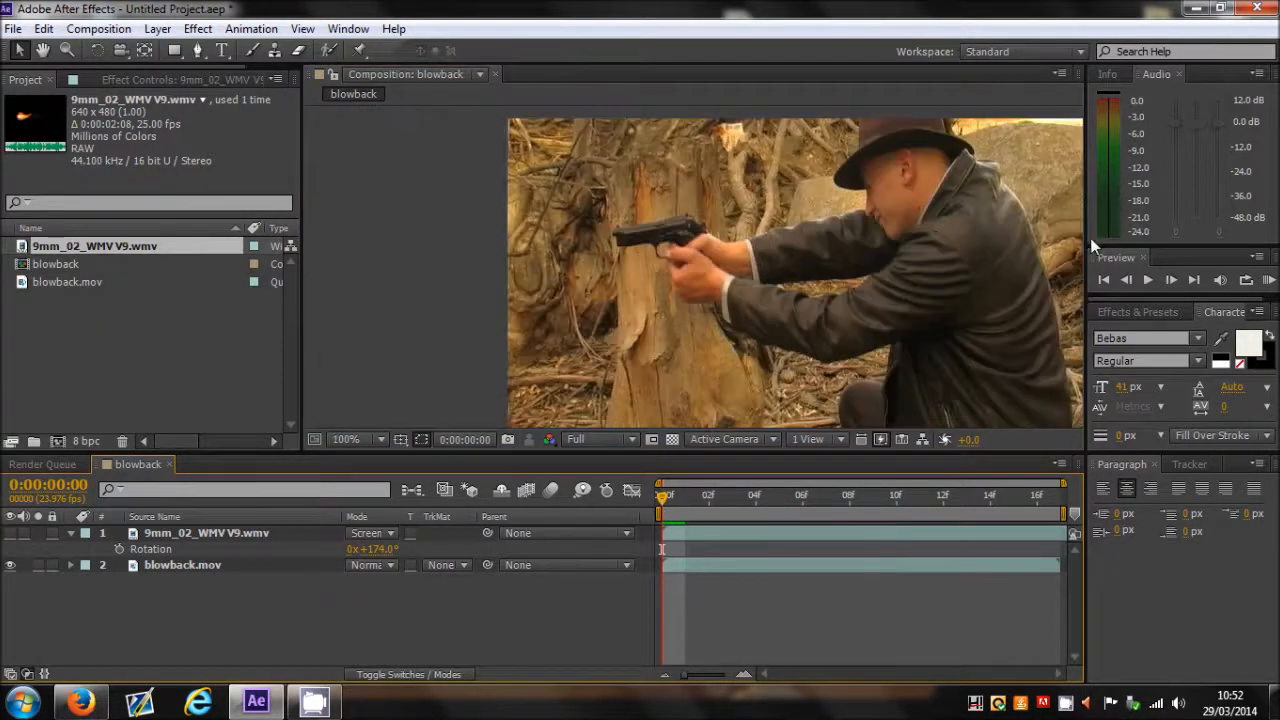
{"action": "left_click", "coordinate": [1175, 278]}
{"action": "left_click", "coordinate": [1175, 278]}
{"action": "left_click", "coordinate": [1175, 278]}
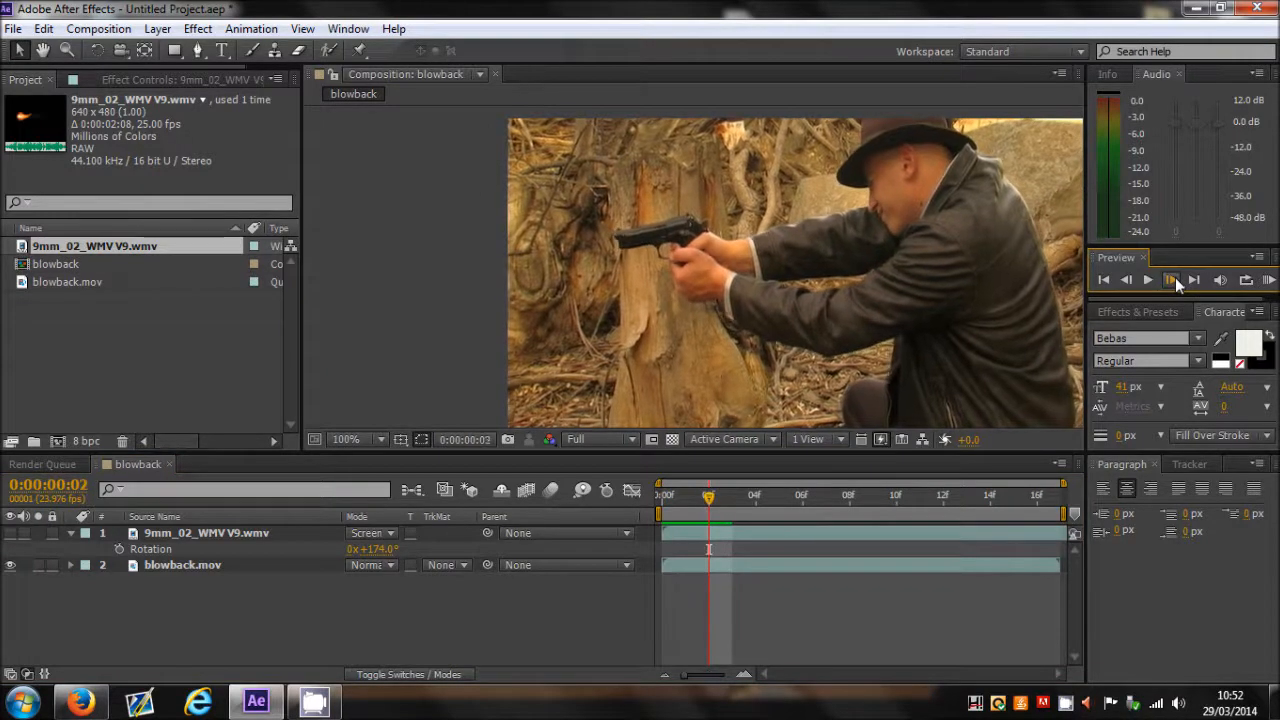
{"action": "left_click", "coordinate": [1175, 278]}
{"action": "left_click", "coordinate": [1175, 278]}
{"action": "left_click", "coordinate": [1175, 278]}
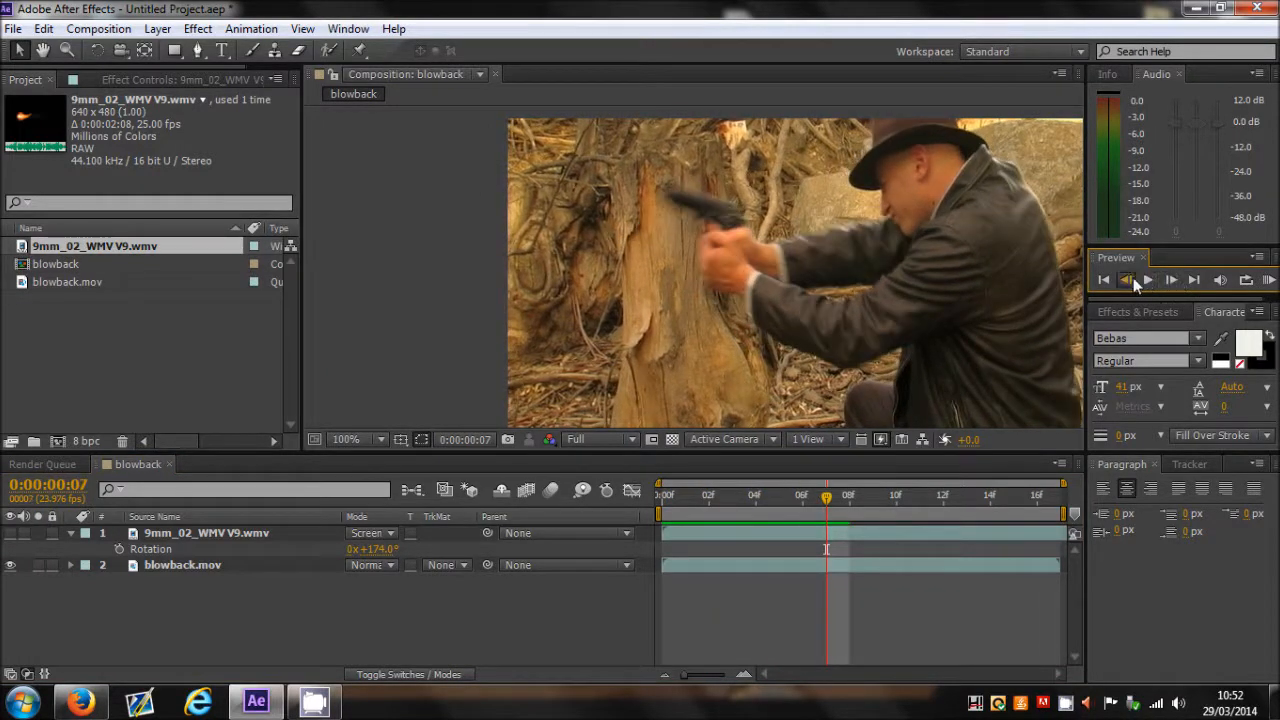
{"action": "left_click", "coordinate": [1132, 280]}
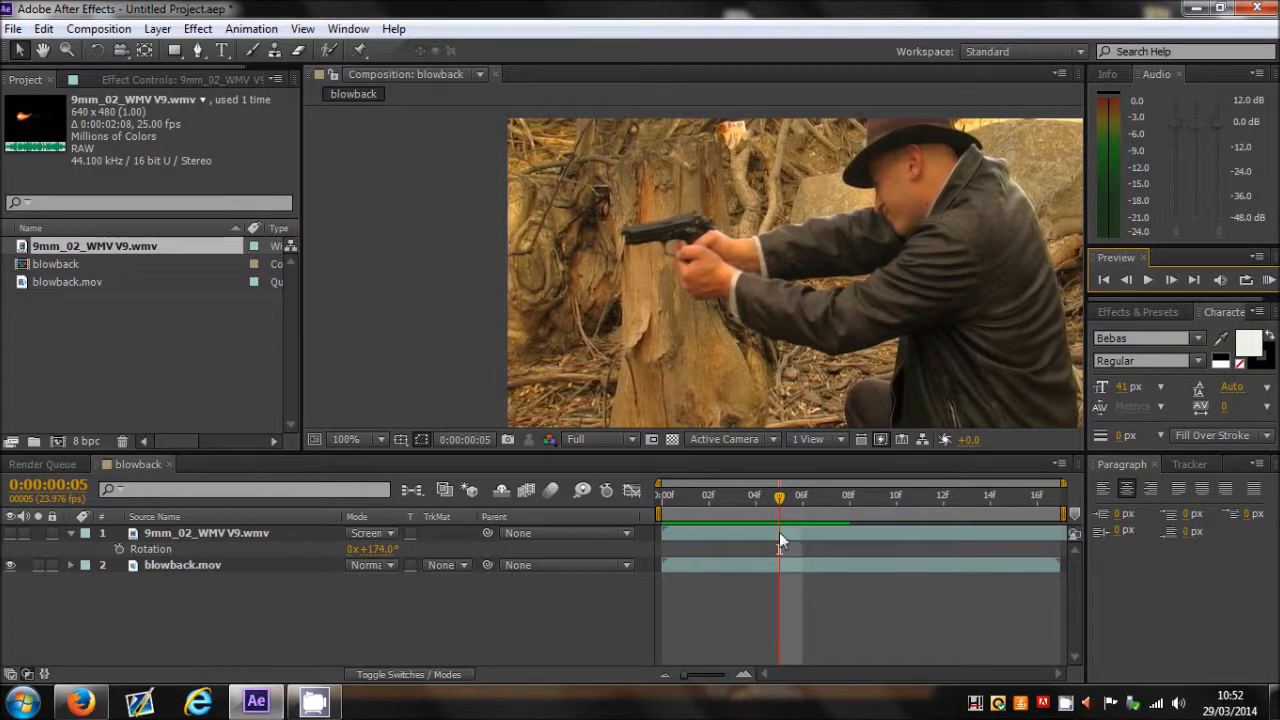
Show the flash layer again and shift its clip in time so it starts at frame 5.
{"action": "left_click", "coordinate": [779, 538]}
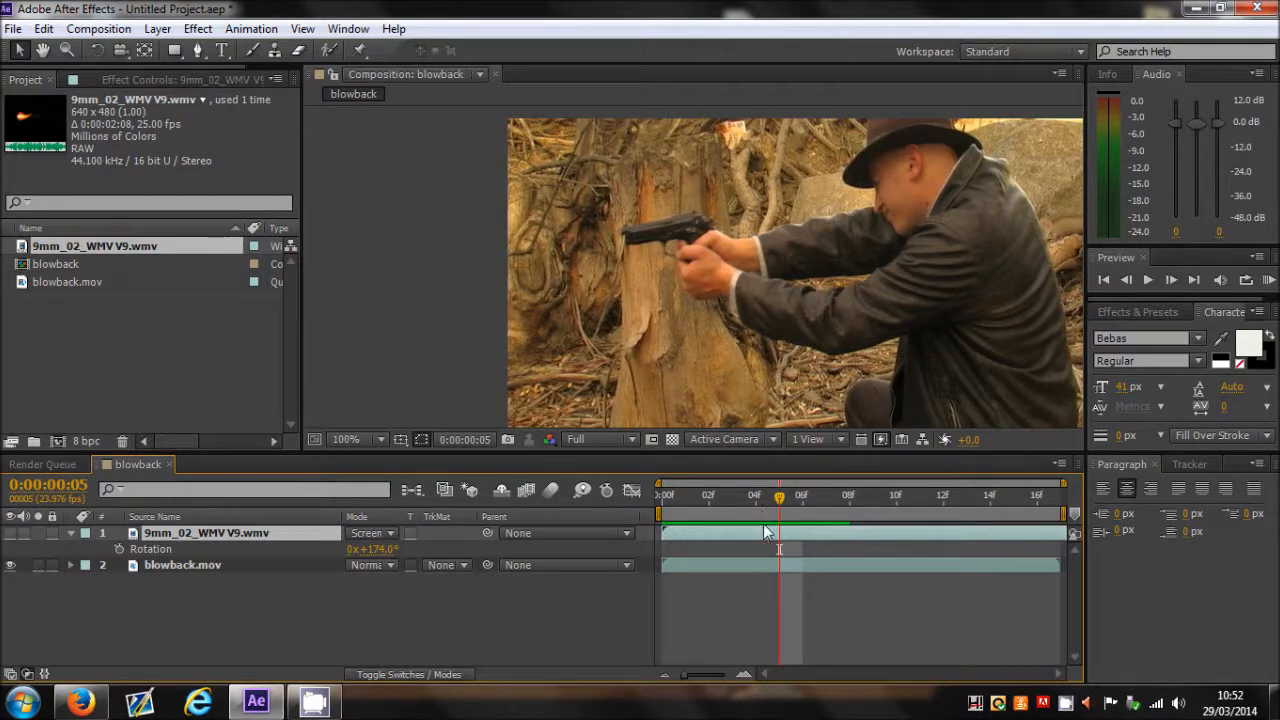
{"action": "left_click", "coordinate": [10, 534]}
{"action": "left_click_drag", "start_coordinate": [733, 532], "coordinate": [785, 534]}
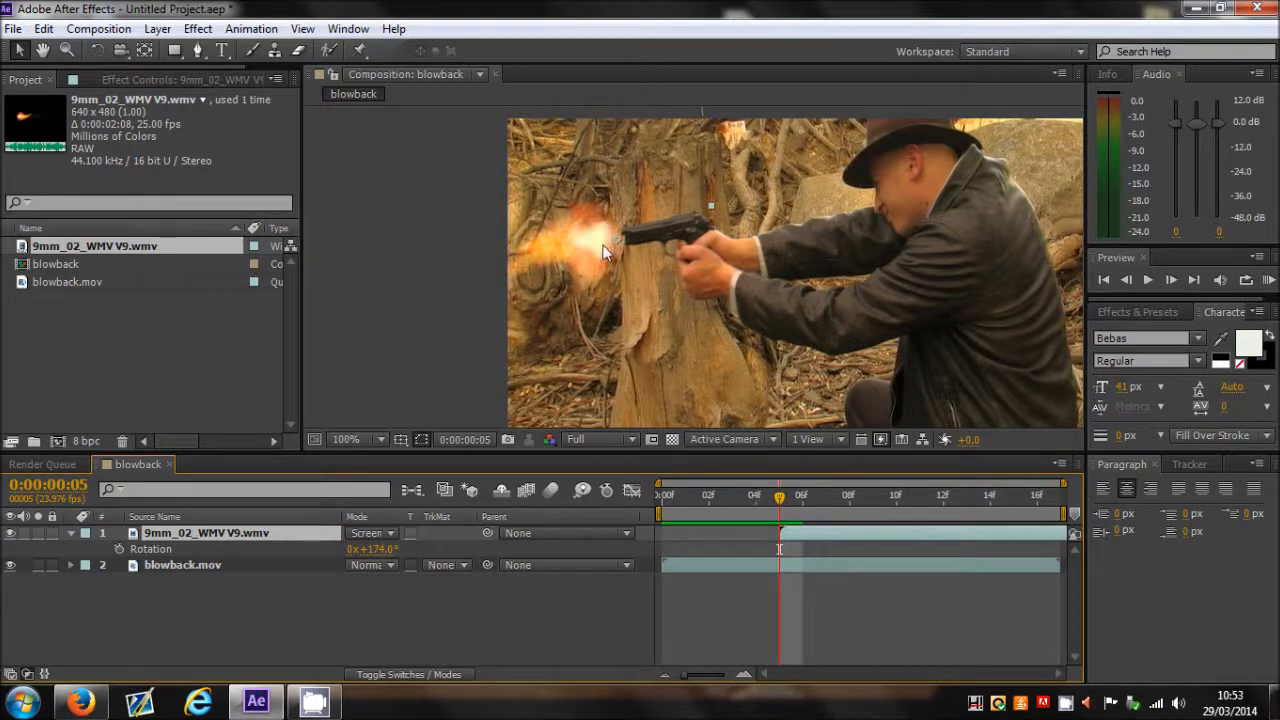
Realign the flash layer with the pistol's muzzle at frame 5.
{"action": "key", "text": "period"}
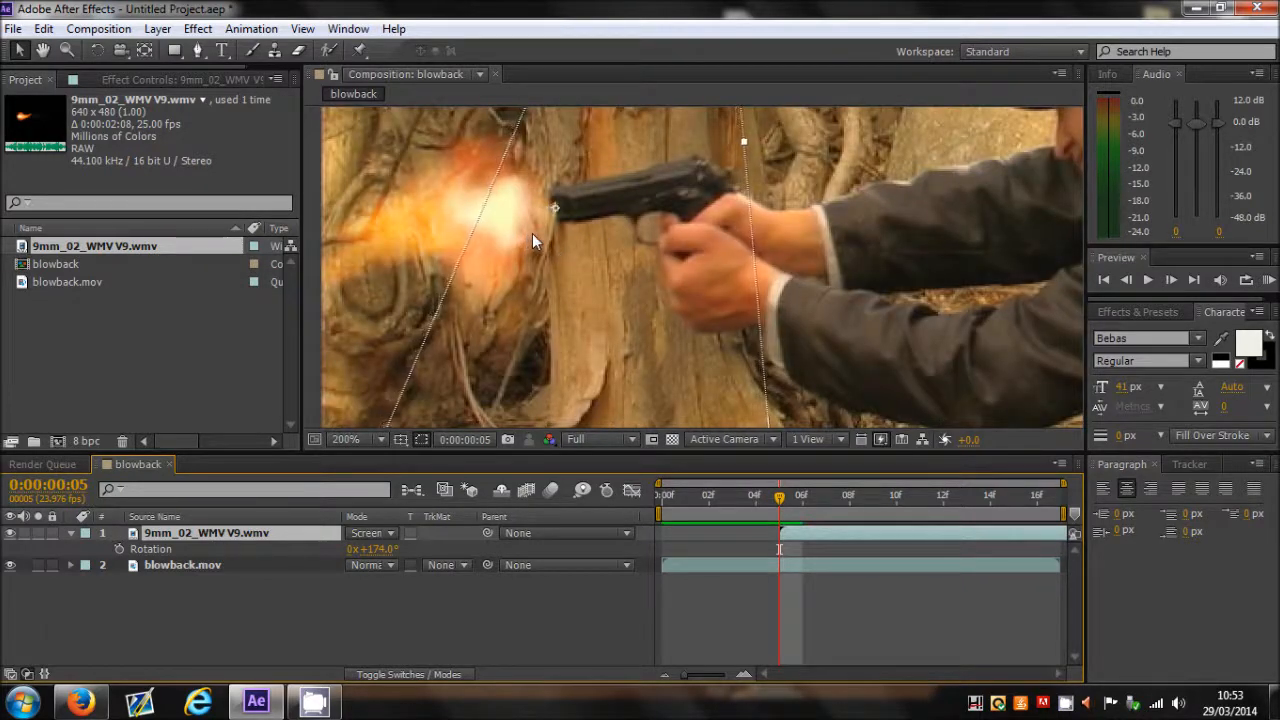
{"action": "key", "text": "comma"}
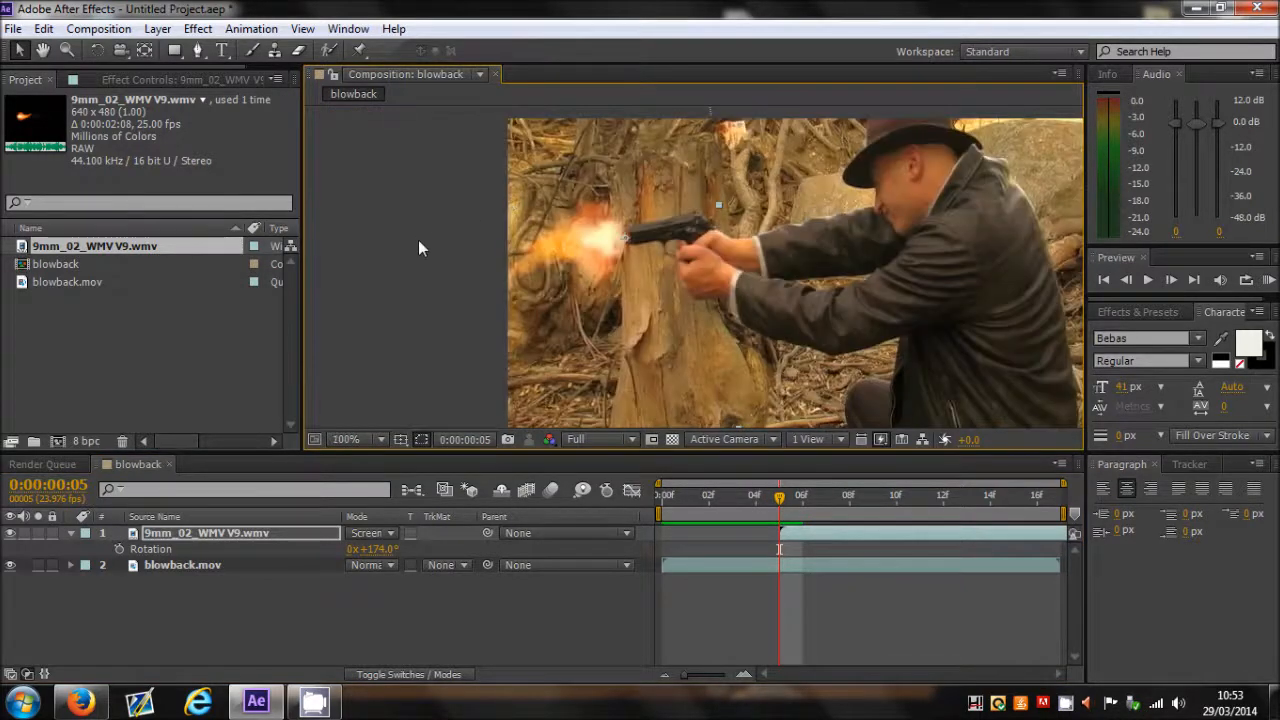
{"action": "key", "text": "comma"}
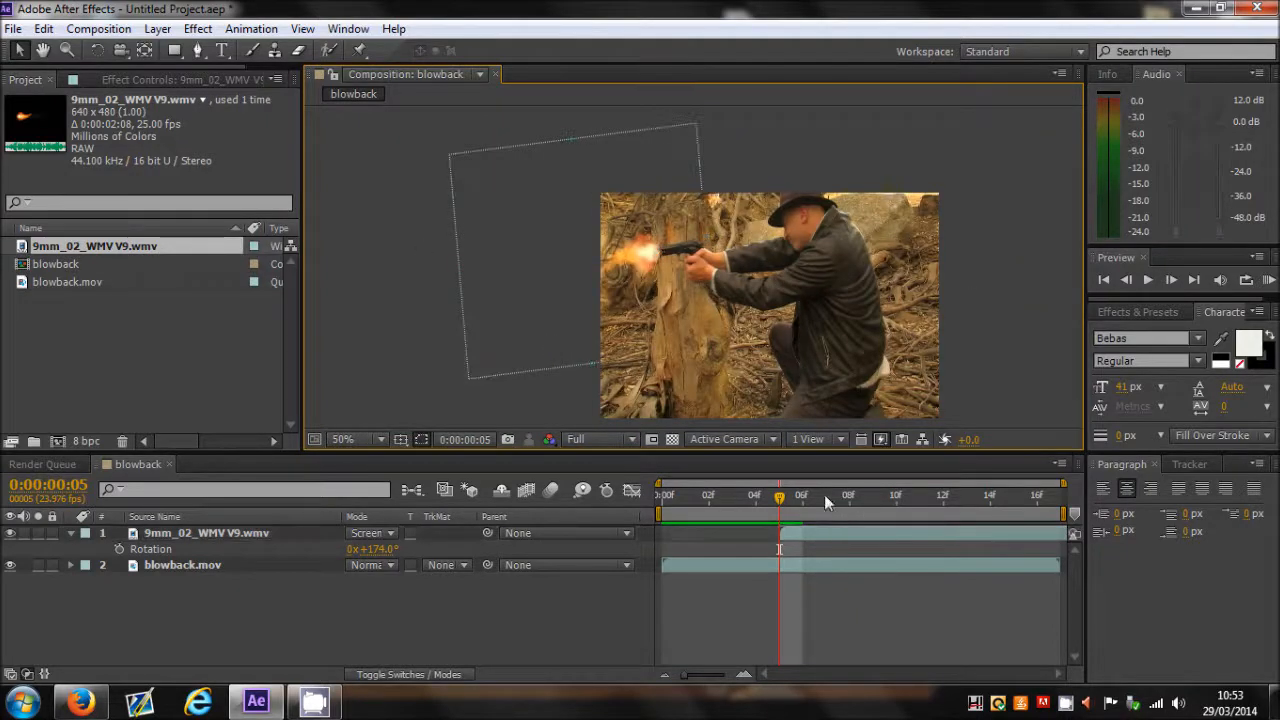
Play a RAM preview of the composition to check the timing of the flash, then return to frame 5.
{"action": "left_click", "coordinate": [1268, 280]}
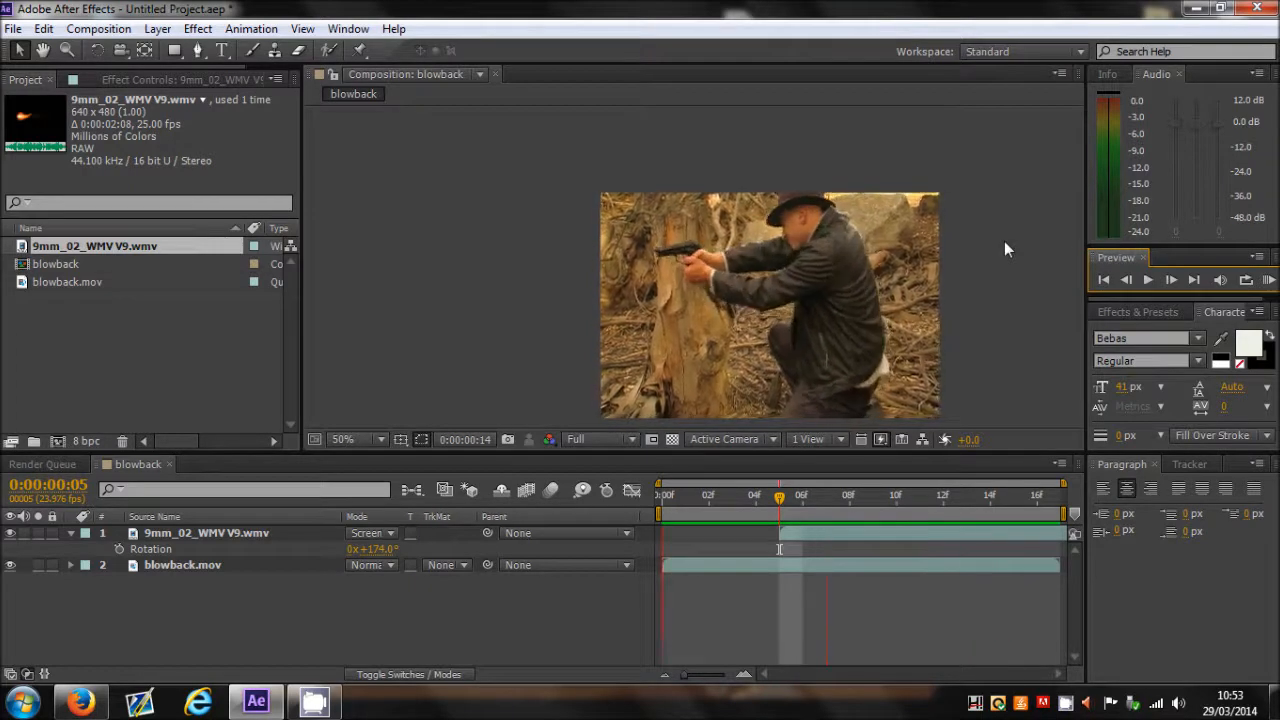
{"action": "key", "text": "space"}
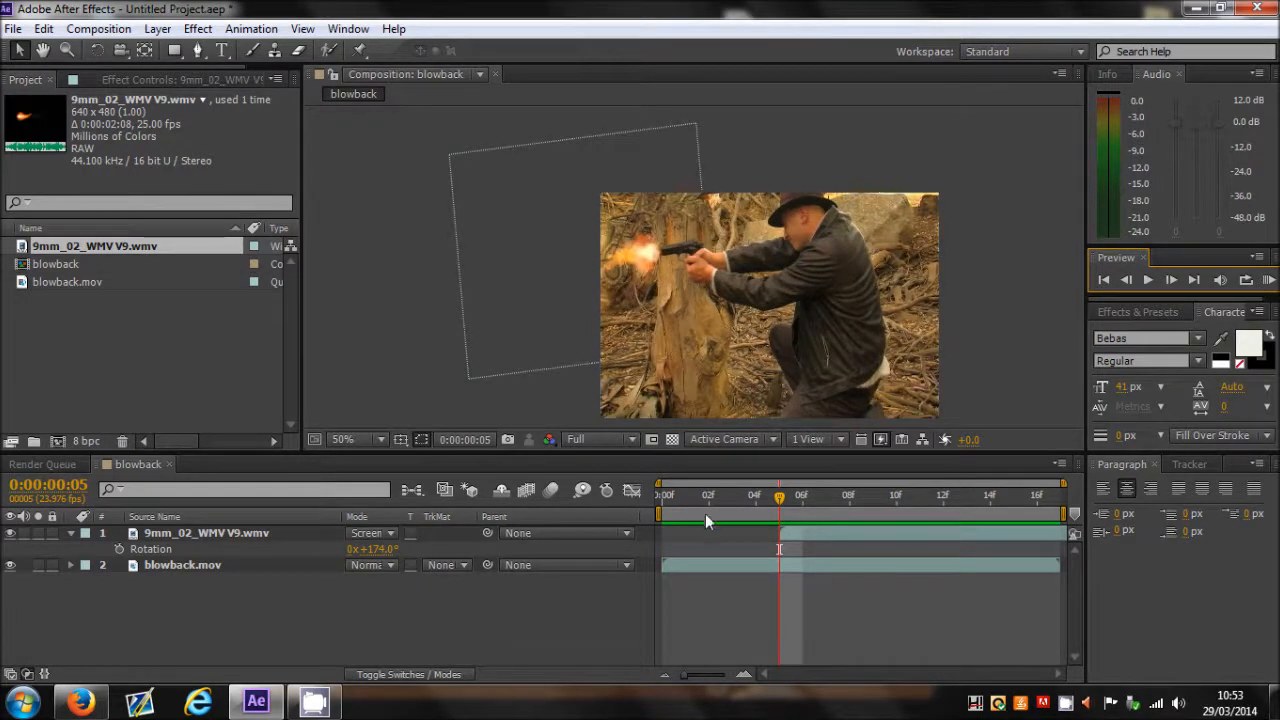
{"action": "left_click_drag", "start_coordinate": [671, 498], "coordinate": [781, 497]}
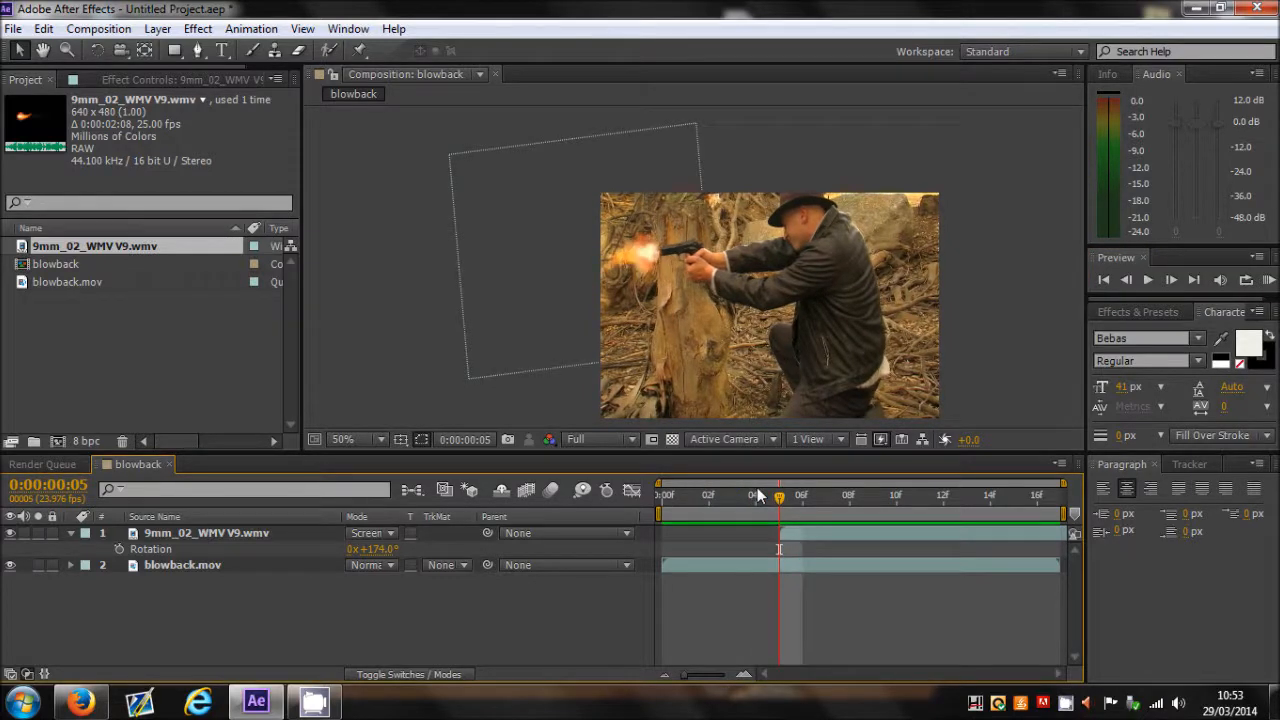
Add a Position keyframe to the muzzle flash layer at frame 5.
{"action": "scroll", "coordinate": [743, 341], "scroll_direction": "up", "scroll_amount": 1}
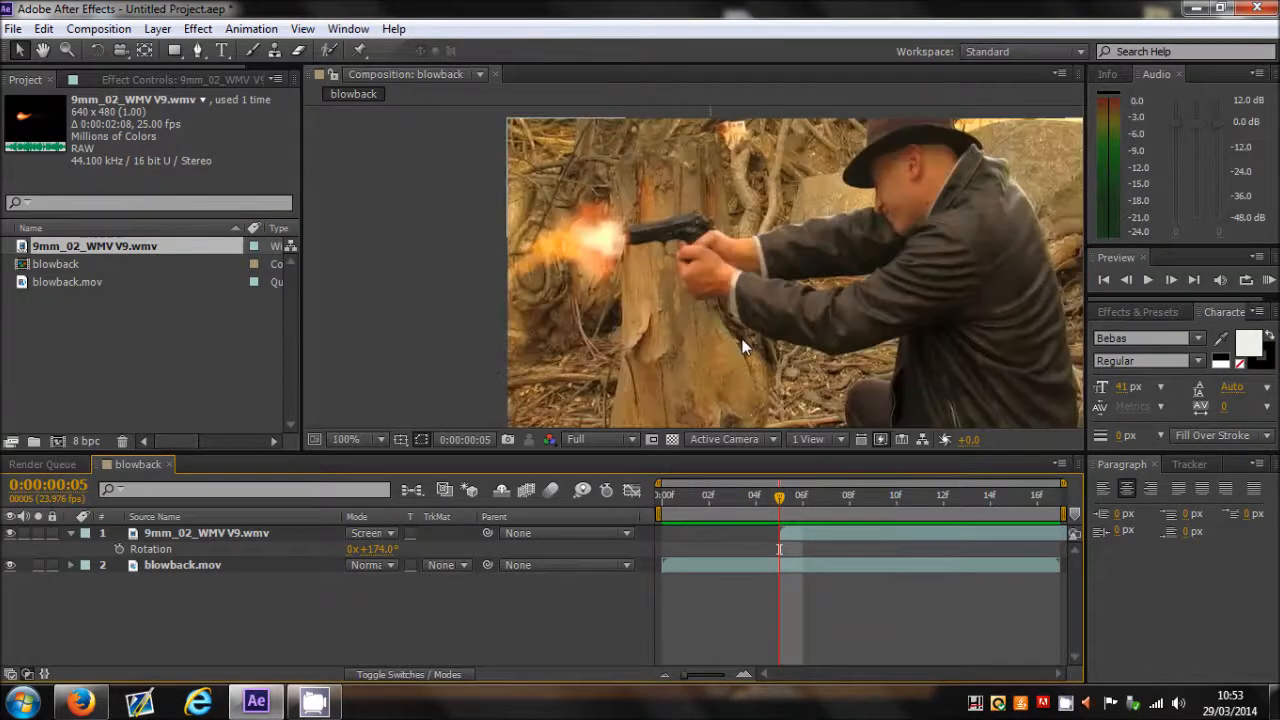
{"action": "left_click", "coordinate": [824, 533]}
{"action": "scroll", "coordinate": [597, 305], "scroll_direction": "up", "scroll_amount": 1}
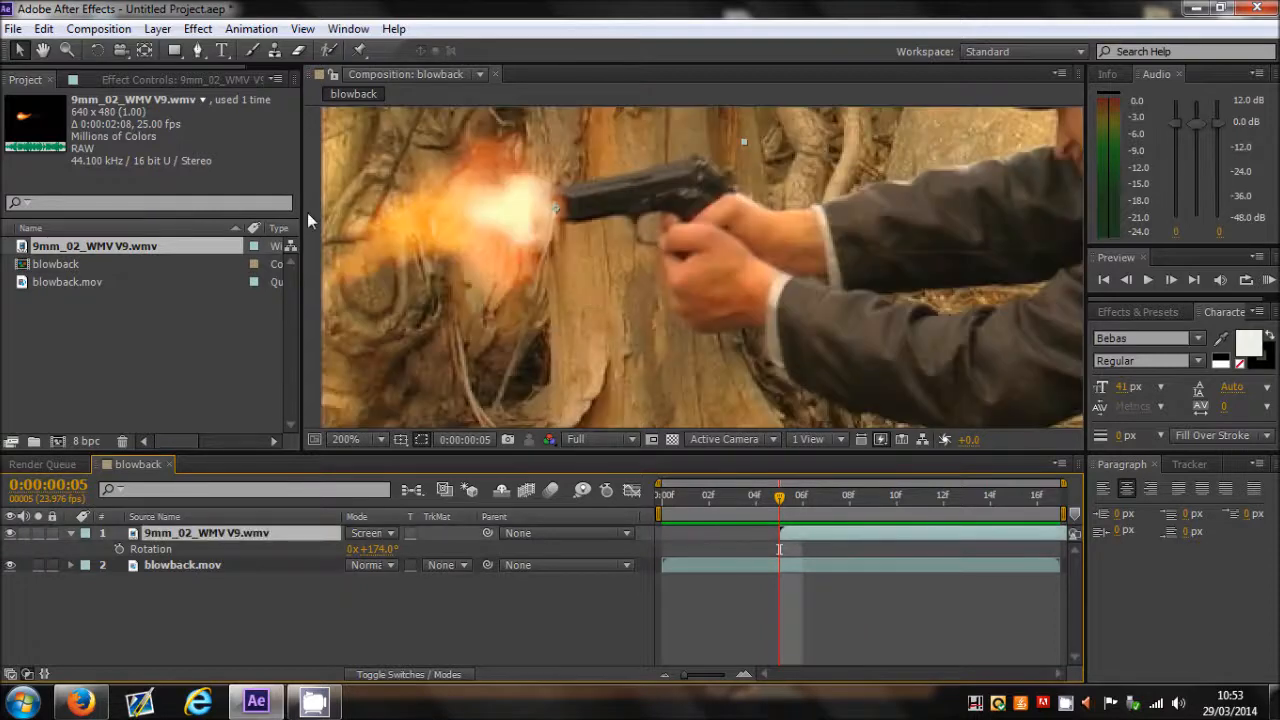
{"action": "left_click_drag", "start_coordinate": [402, 133], "coordinate": [542, 190]}
{"action": "left_click", "coordinate": [17, 53]}
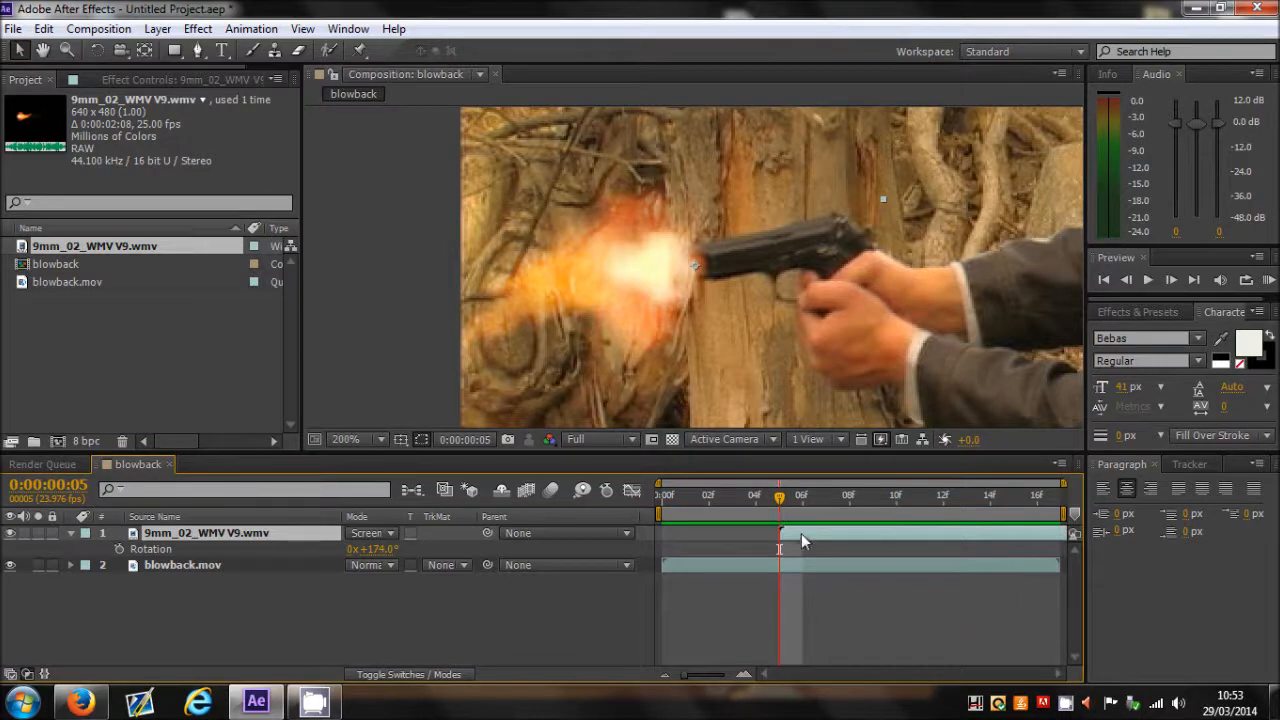
{"action": "key", "text": "p"}
{"action": "left_click", "coordinate": [118, 549]}
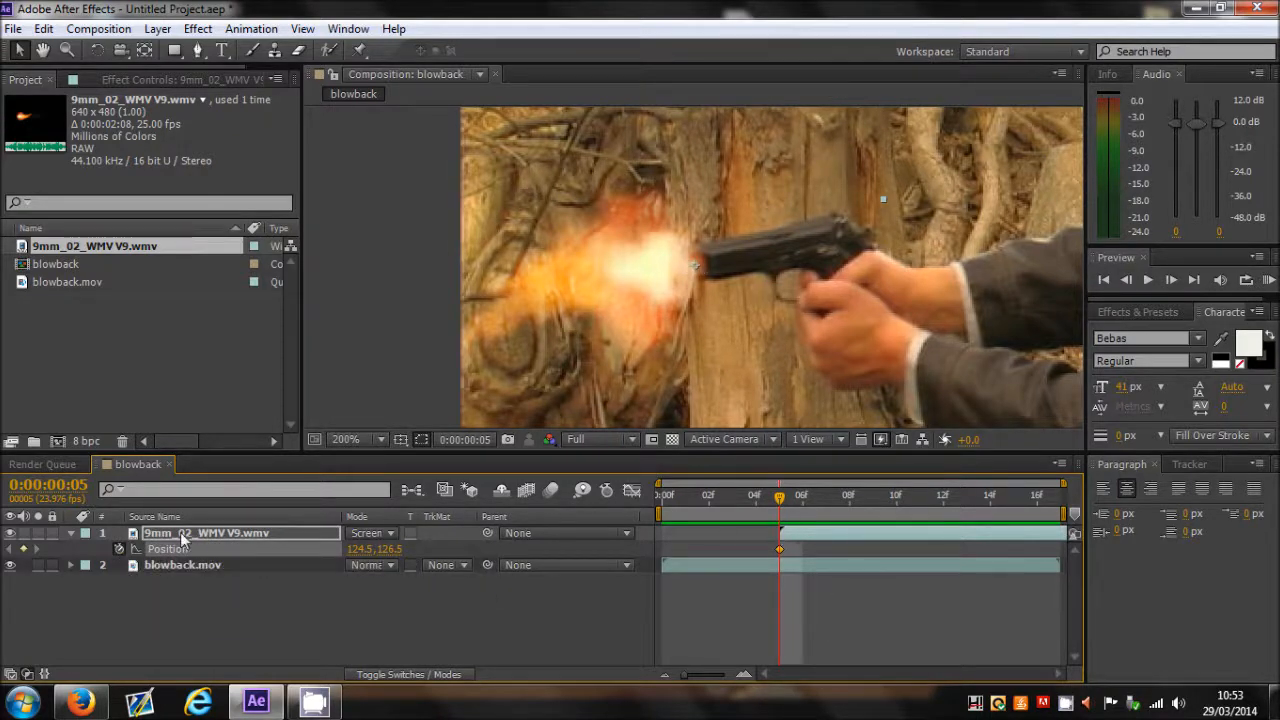
At frame 6, move the flash layer to about 131.5, 112.5 to follow the recoiling muzzle, and advance to frame 7.
{"action": "left_click", "coordinate": [1171, 280]}
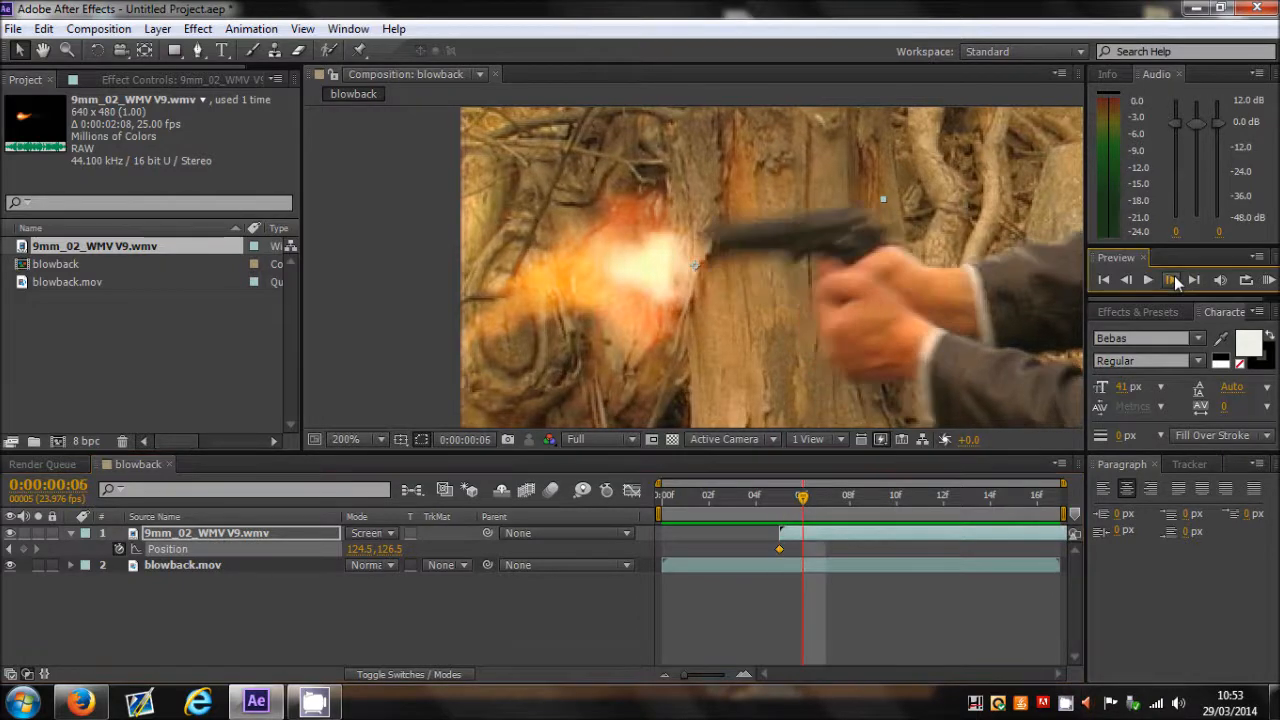
{"action": "left_click_drag", "start_coordinate": [810, 297], "coordinate": [821, 269]}
{"action": "left_click", "coordinate": [1171, 280]}
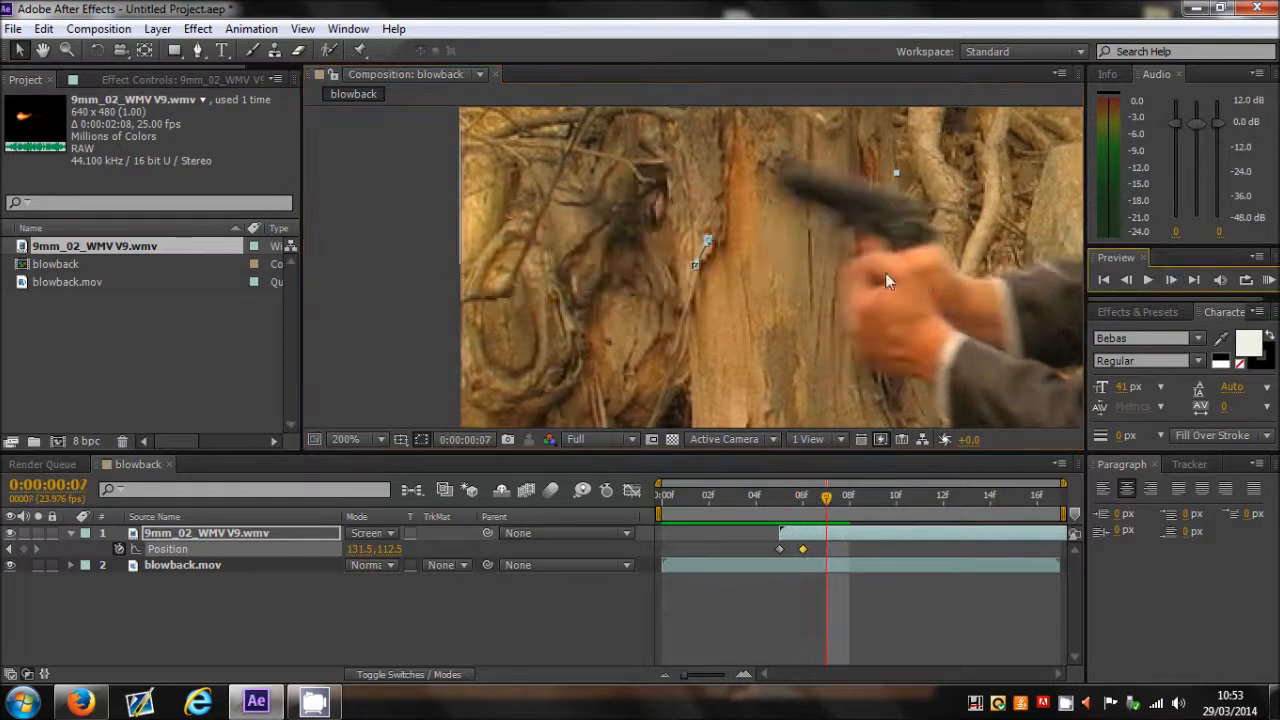
Step back and forth between frames 5 and 6 to check how the flash follows the muzzle.
{"action": "scroll", "coordinate": [800, 266], "scroll_direction": "down", "scroll_amount": 2}
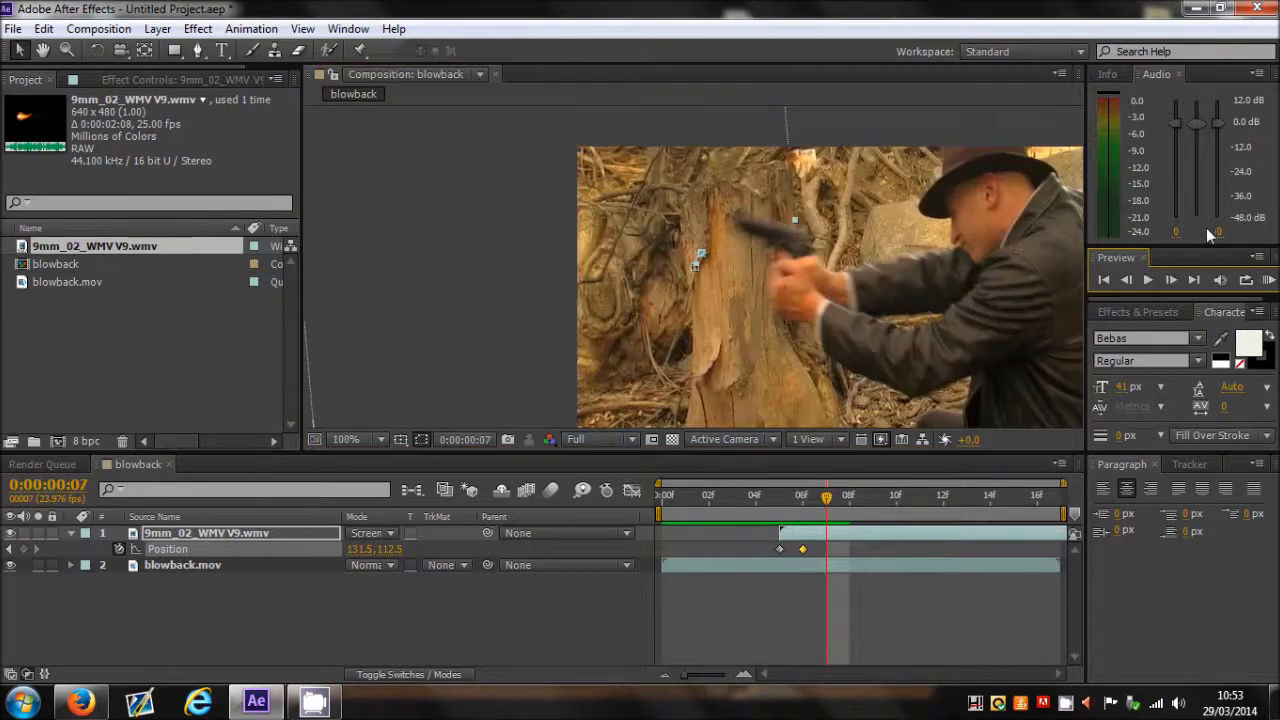
{"action": "left_click", "coordinate": [1126, 280]}
{"action": "left_click", "coordinate": [1126, 280]}
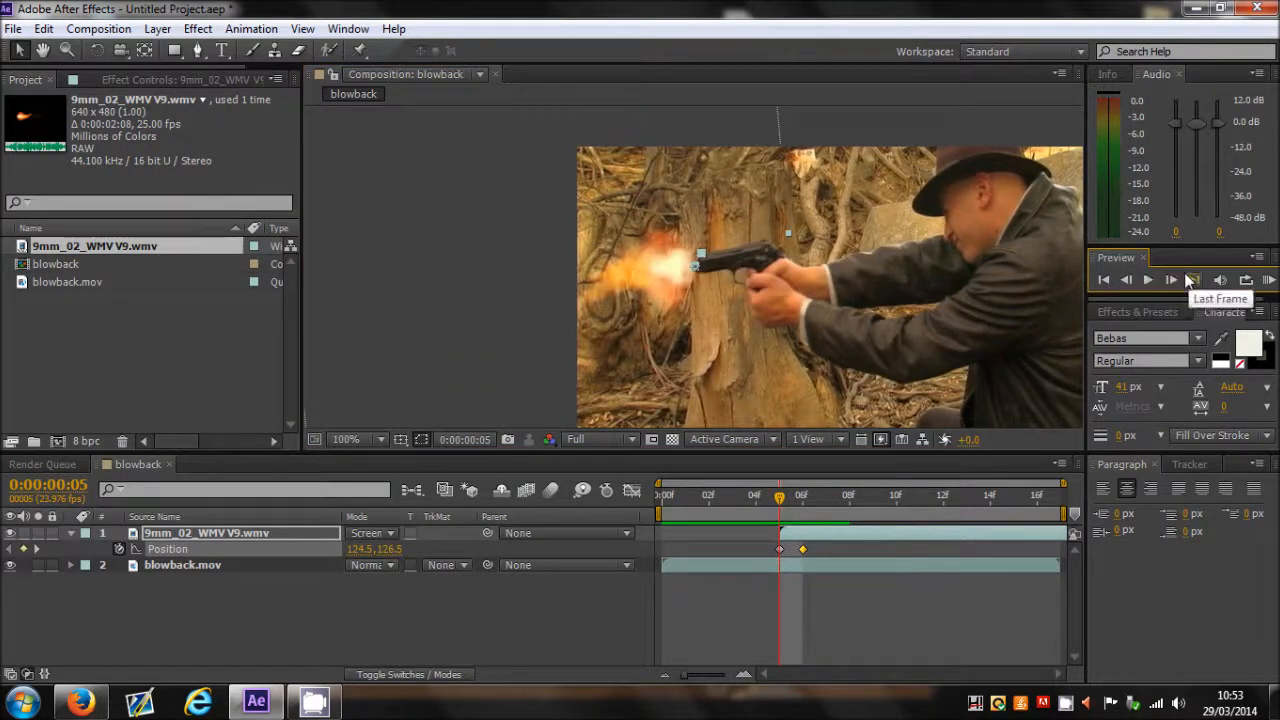
{"action": "left_click", "coordinate": [1171, 280]}
{"action": "left_click", "coordinate": [1126, 280]}
{"action": "left_click", "coordinate": [784, 304]}
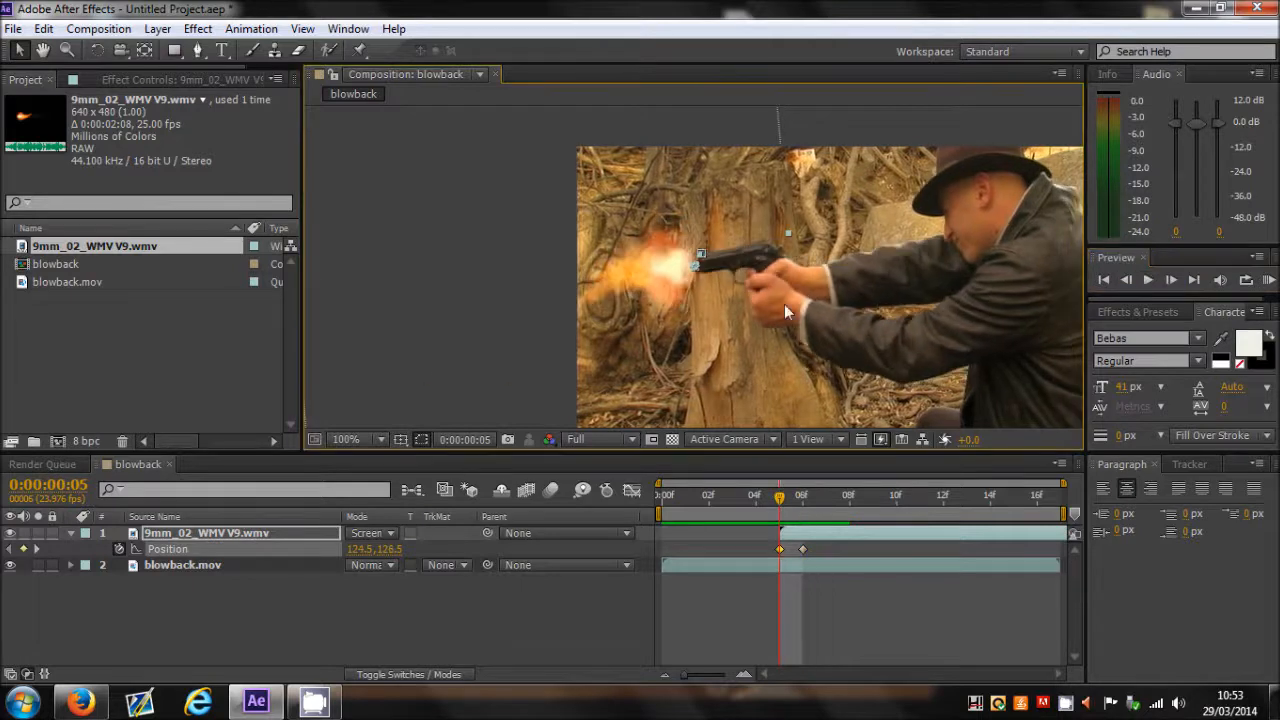
{"action": "scroll", "coordinate": [700, 220], "scroll_direction": "down", "scroll_amount": 1}
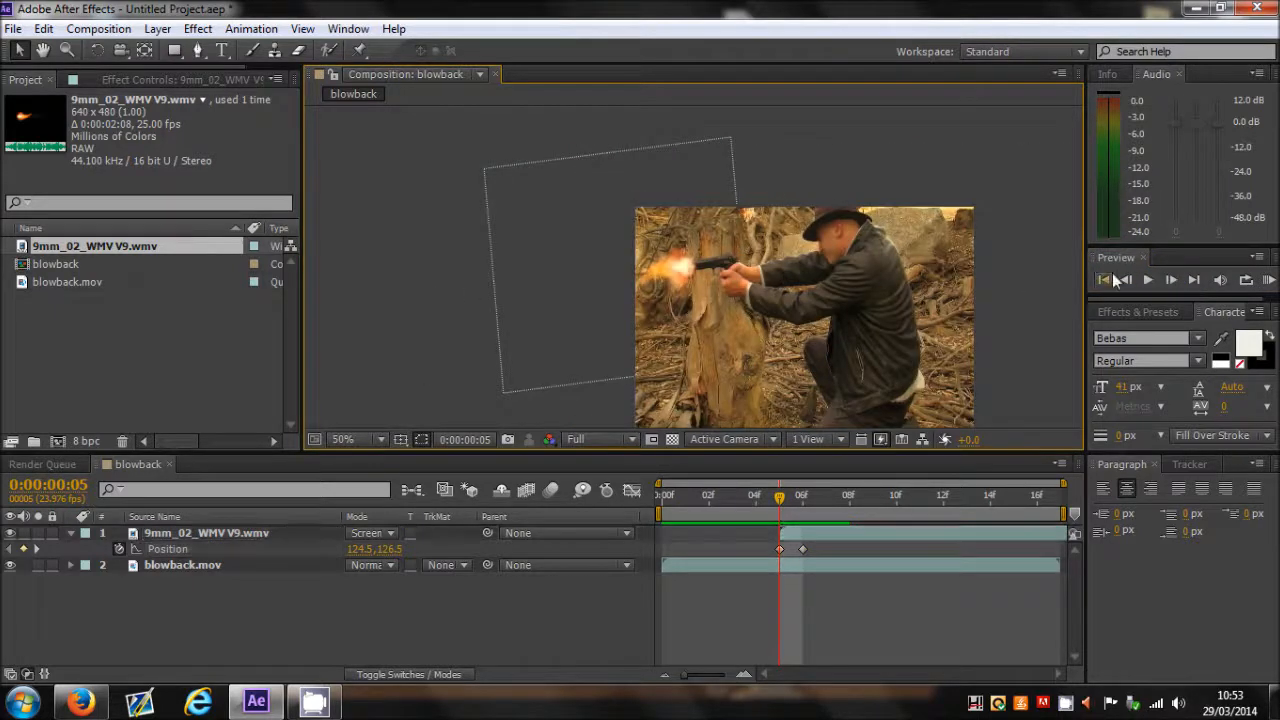
{"action": "left_click", "coordinate": [1171, 280]}
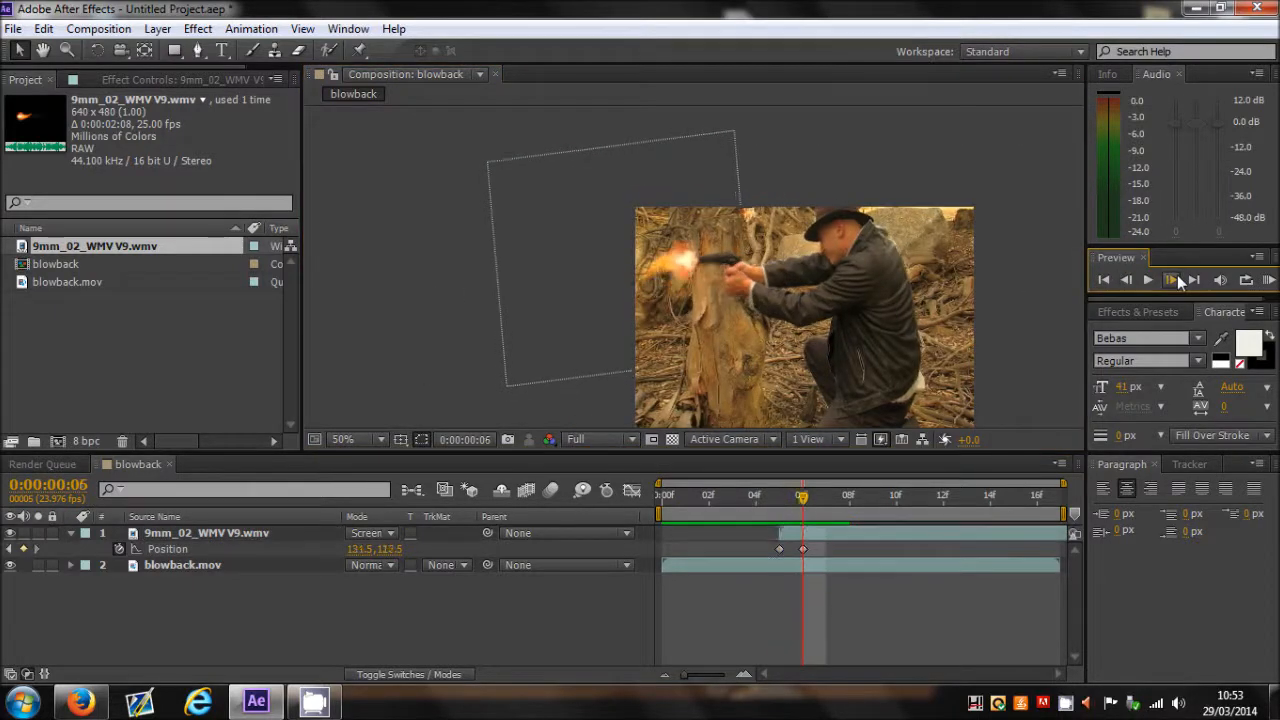
{"action": "left_click", "coordinate": [1126, 280]}
{"action": "scroll", "coordinate": [684, 276], "scroll_direction": "up", "scroll_amount": 4}
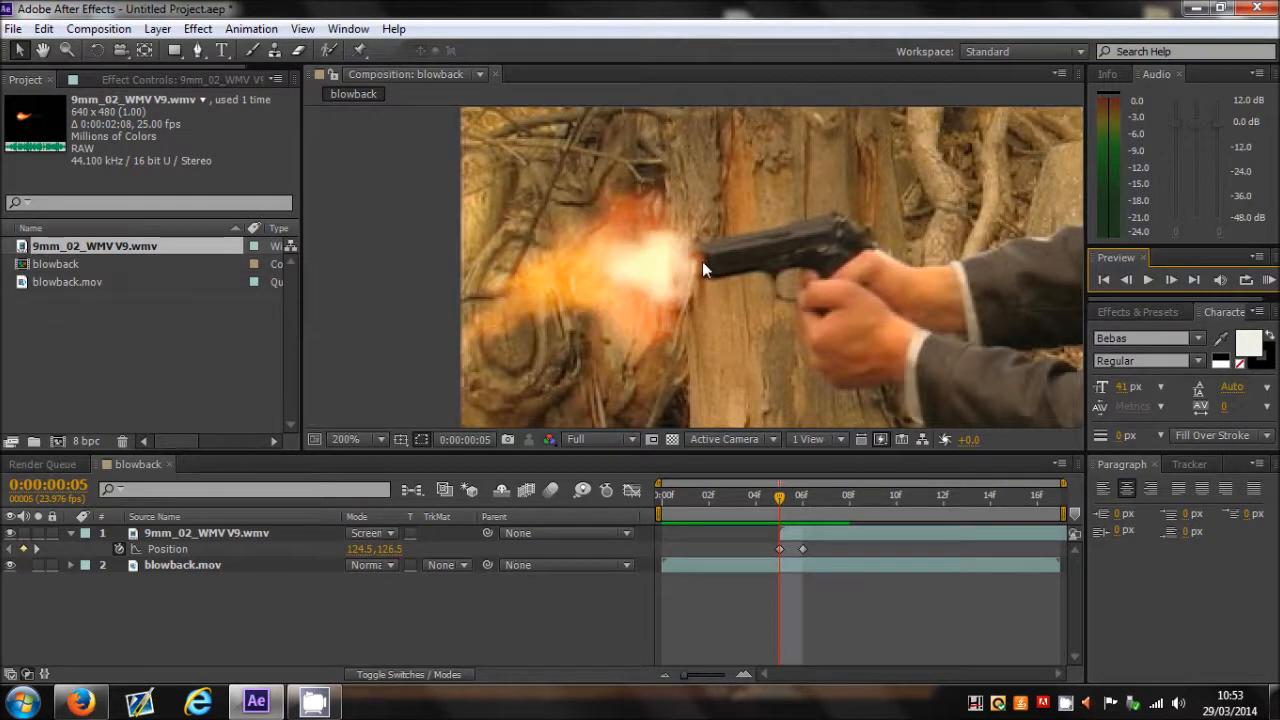
Play a RAM preview of the full composition to check the flash's keyframed movement against the shot.
{"action": "scroll", "coordinate": [700, 262], "scroll_direction": "down", "scroll_amount": 4}
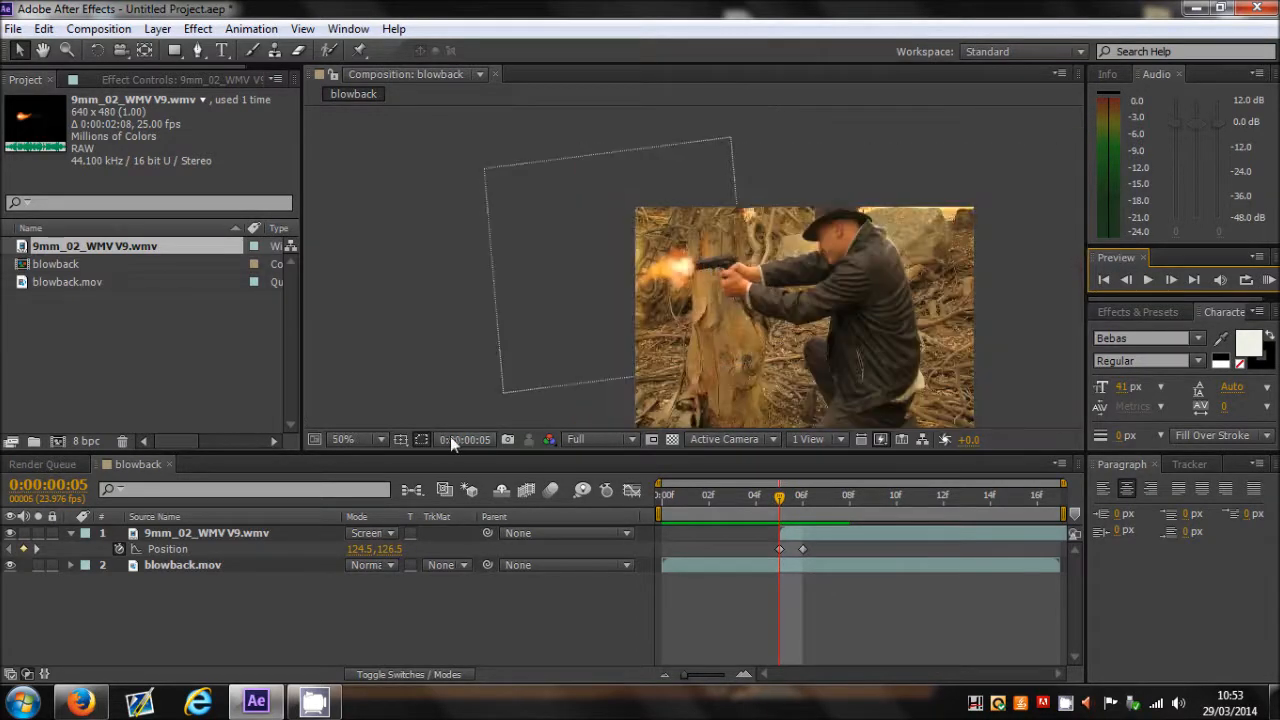
{"action": "left_click", "coordinate": [353, 437]}
{"action": "left_click", "coordinate": [372, 115]}
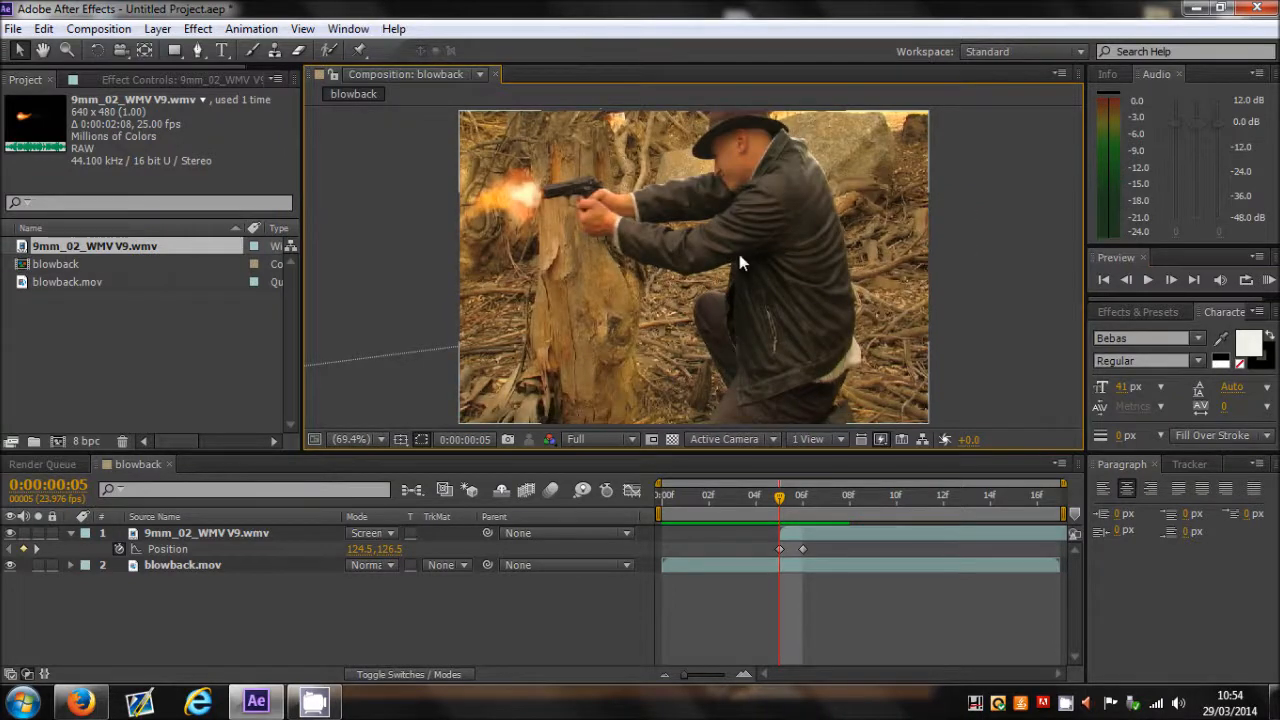
{"action": "left_click", "coordinate": [1269, 281]}
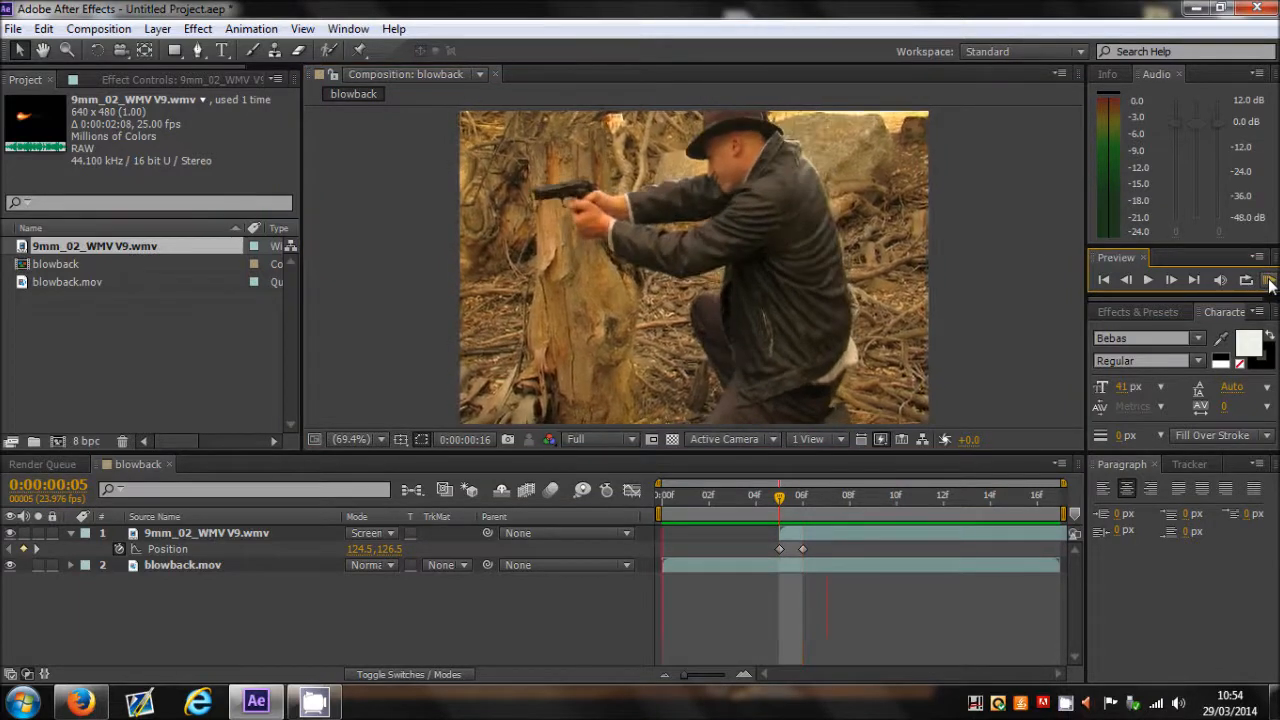
{"action": "key", "text": "space"}
At frame 6, apply the Hue/Saturation color correction effect to the 9mm muzzle flash layer.
{"action": "left_click_drag", "start_coordinate": [784, 499], "coordinate": [830, 507]}
{"action": "left_click", "coordinate": [792, 496]}
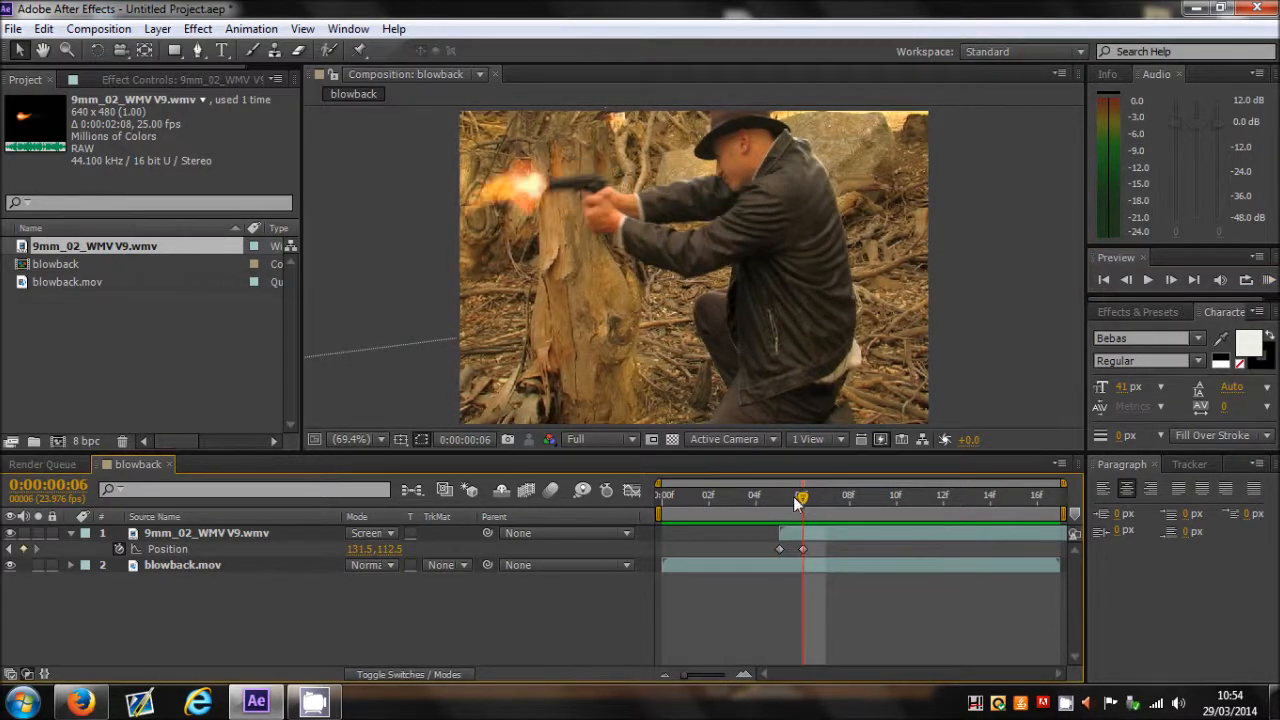
{"action": "left_click", "coordinate": [791, 537]}
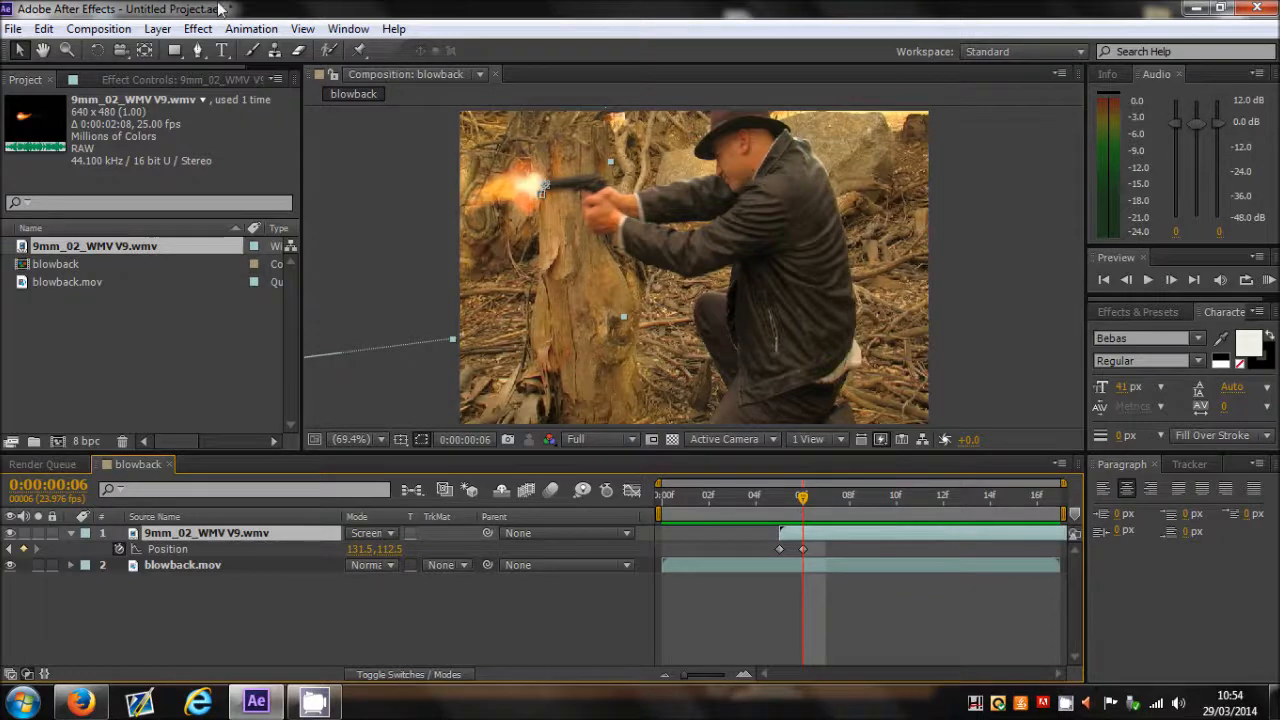
{"action": "left_click", "coordinate": [197, 28]}
{"action": "mouse_move", "coordinate": [262, 204]}
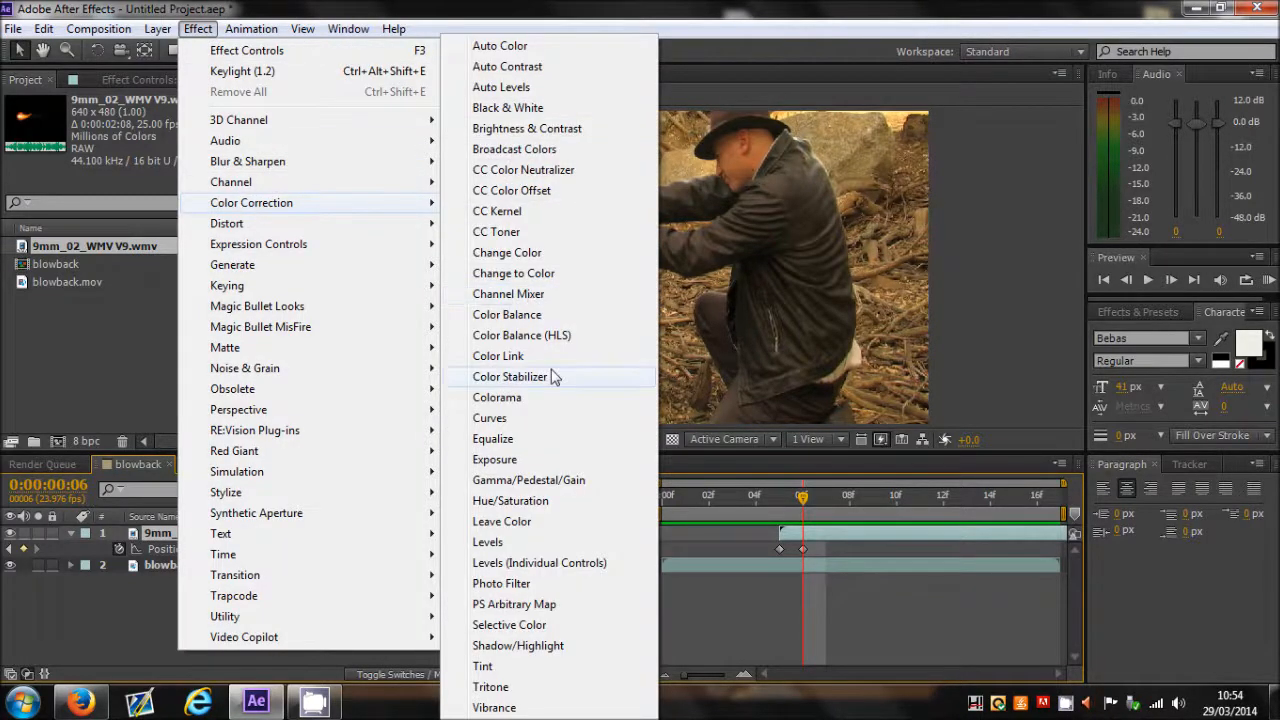
{"action": "left_click", "coordinate": [510, 501]}
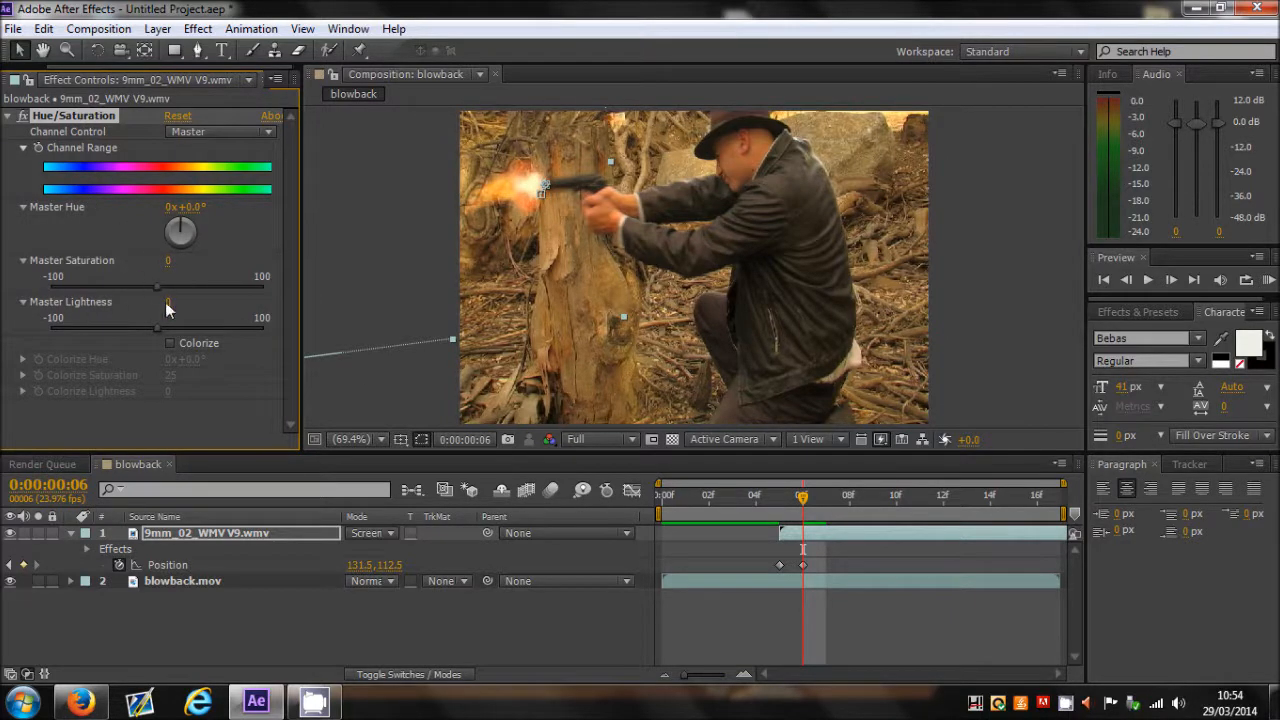
Lower the flash's Master Saturation to about -43 and play a RAM preview to judge the color.
{"action": "left_click_drag", "start_coordinate": [155, 287], "coordinate": [114, 286]}
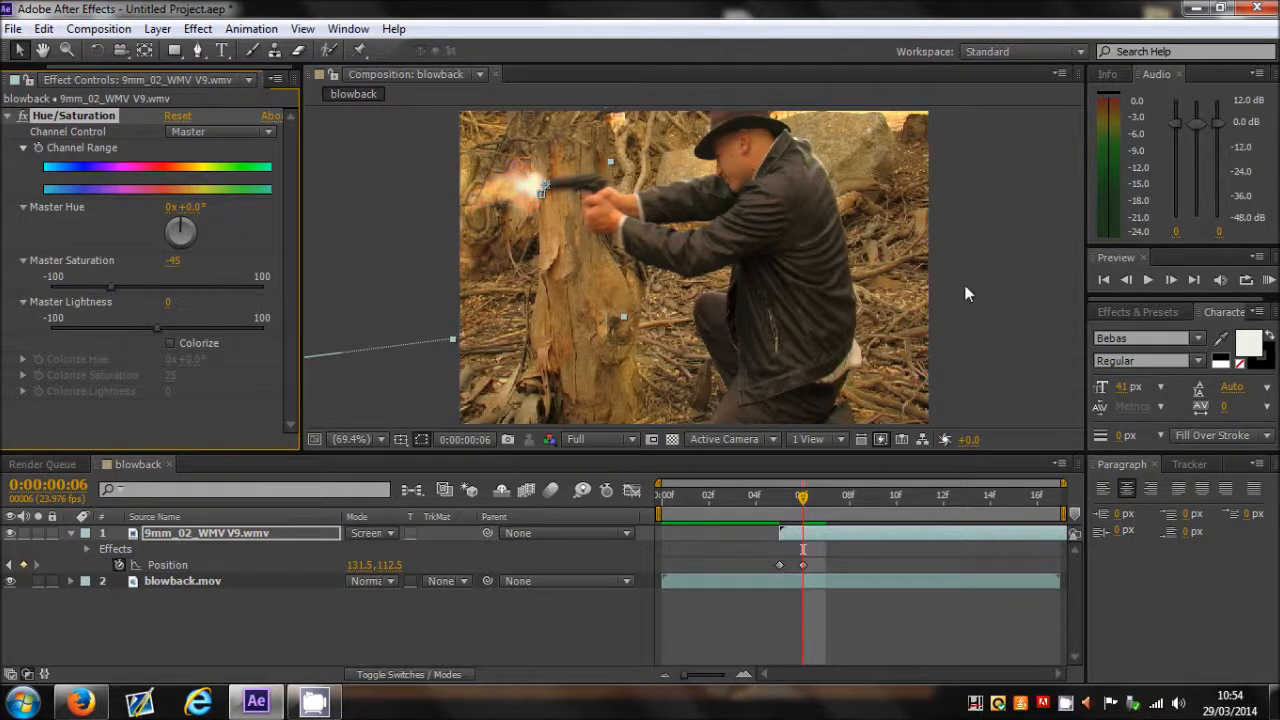
{"action": "left_click", "coordinate": [966, 288]}
{"action": "left_click", "coordinate": [1265, 282]}
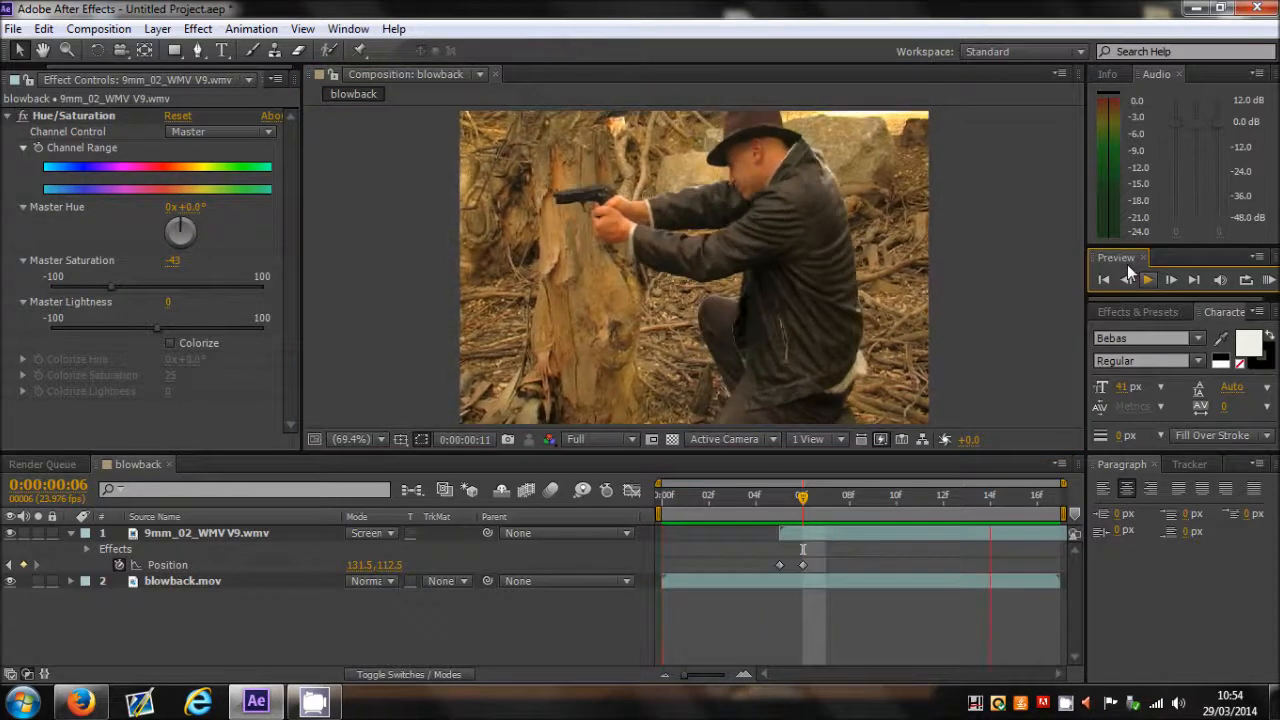
Set the flash's Master Saturation to -28 and check the result with a RAM preview.
{"action": "left_click", "coordinate": [114, 288]}
{"action": "left_click_drag", "start_coordinate": [114, 288], "coordinate": [121, 286]}
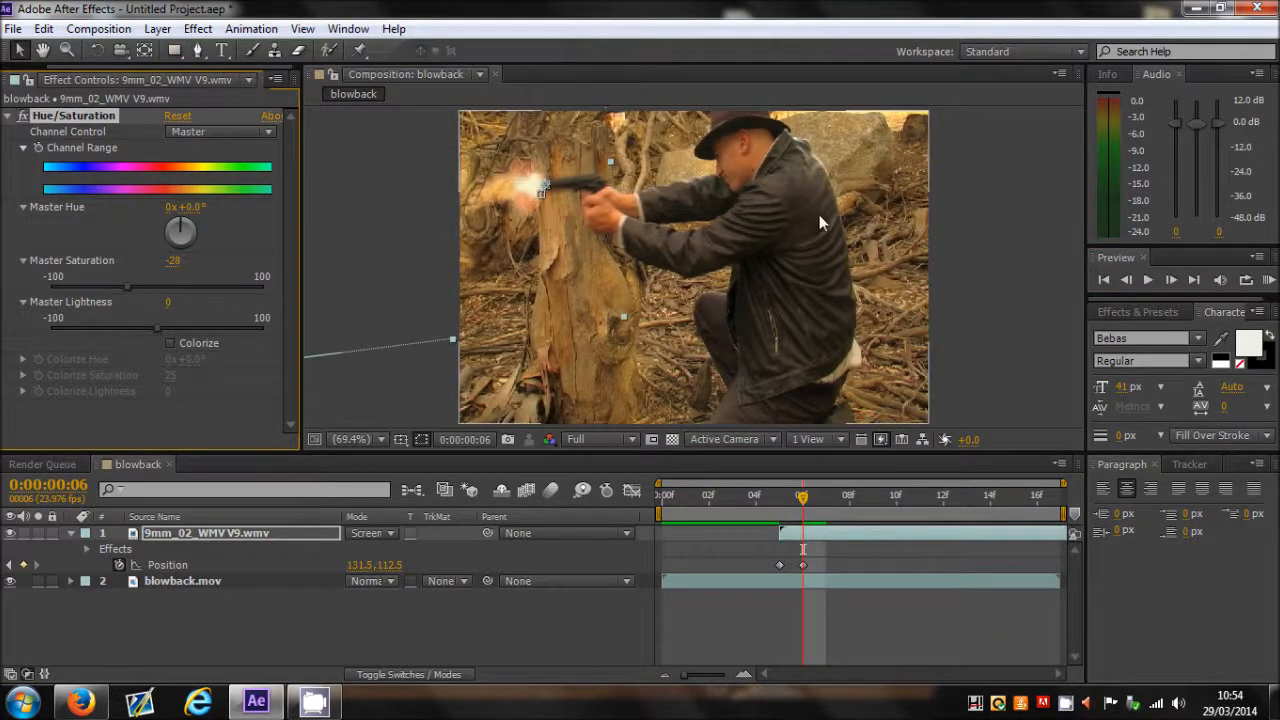
{"action": "left_click", "coordinate": [1269, 281]}
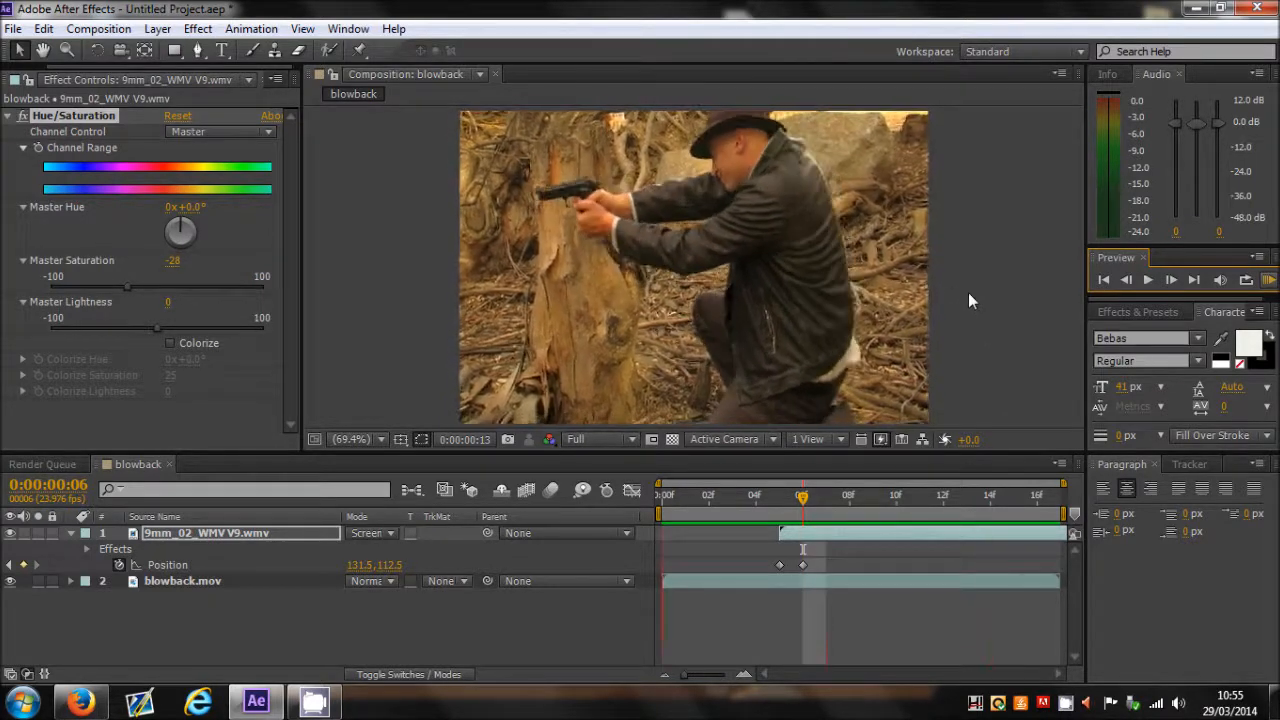
{"action": "key", "text": "space"}
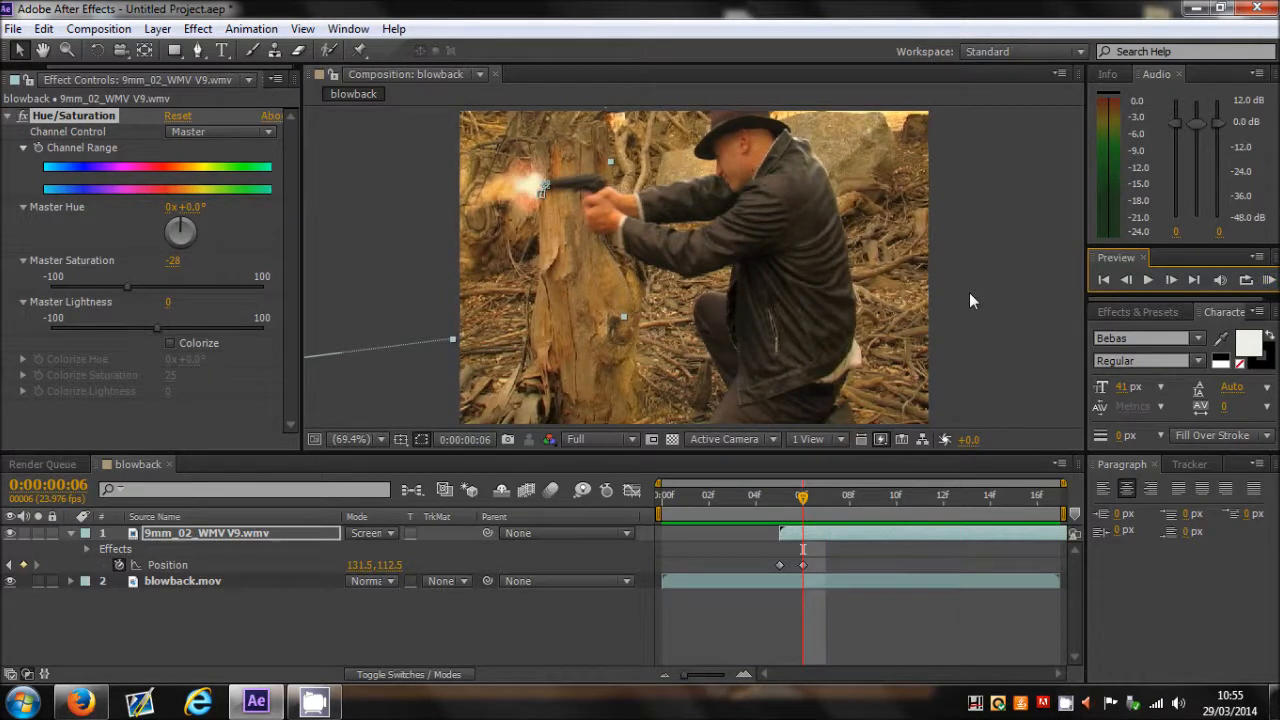